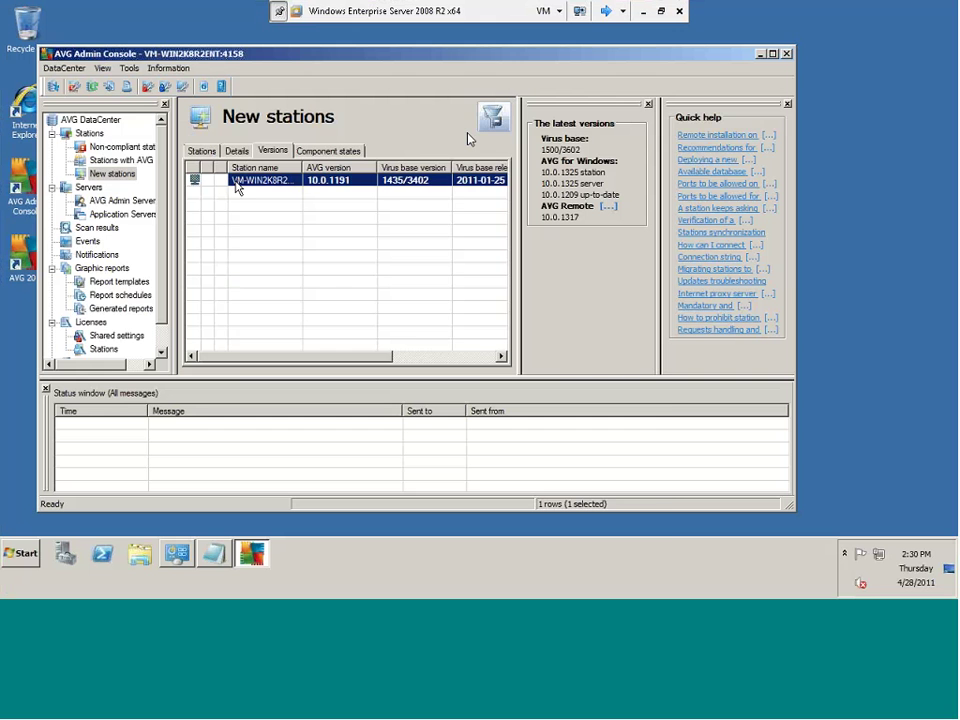
{"action": "right_click", "coordinate": [237, 188]}
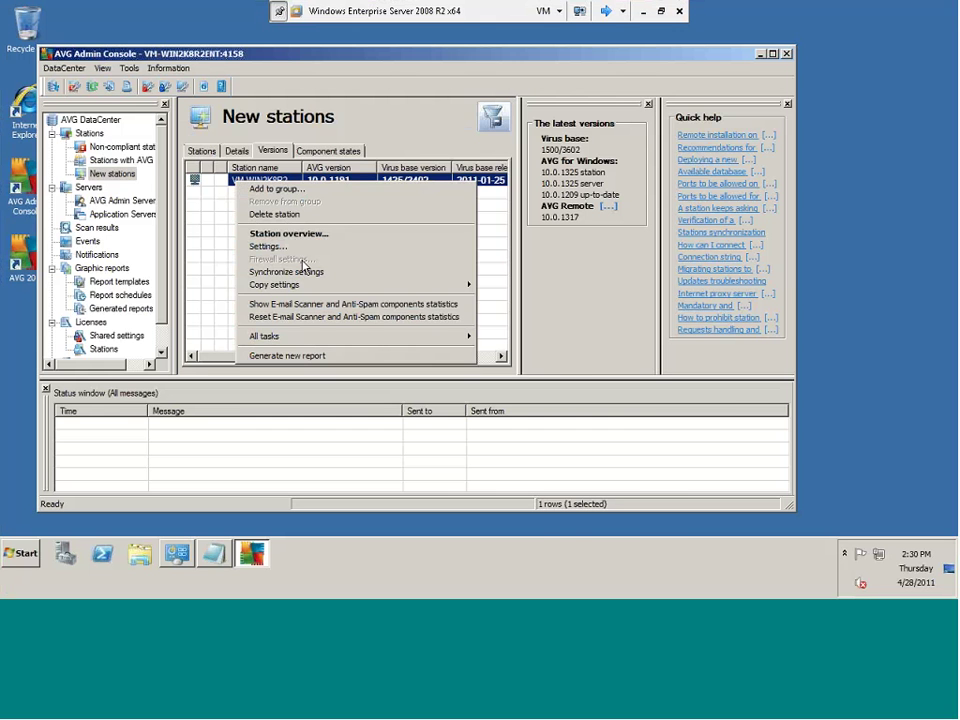
{"action": "mouse_move", "coordinate": [371, 336]}
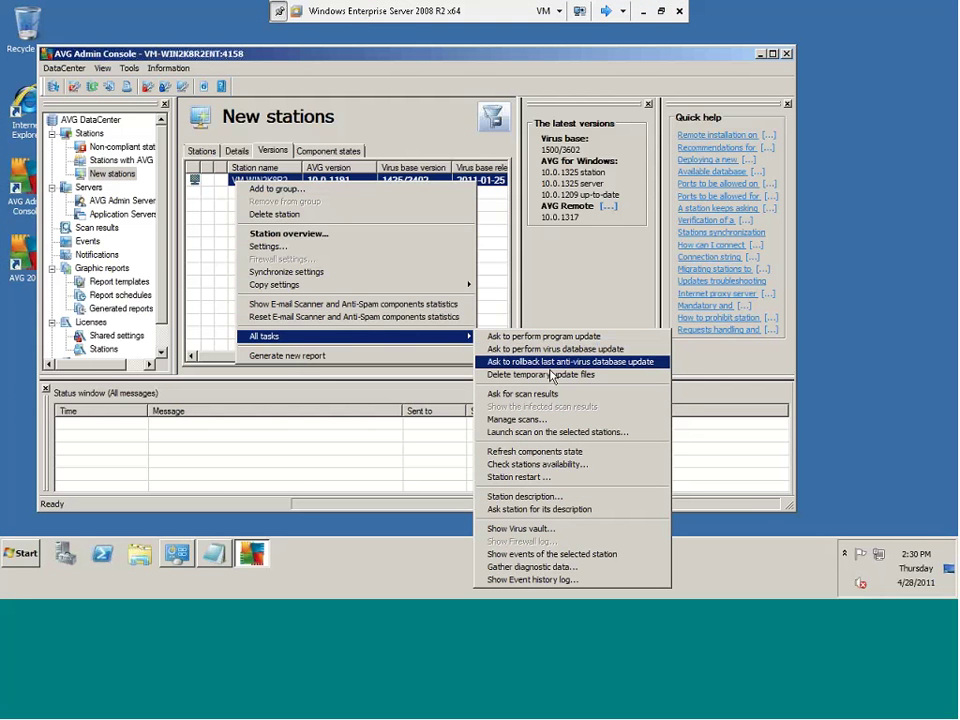
{"action": "left_click", "coordinate": [368, 127]}
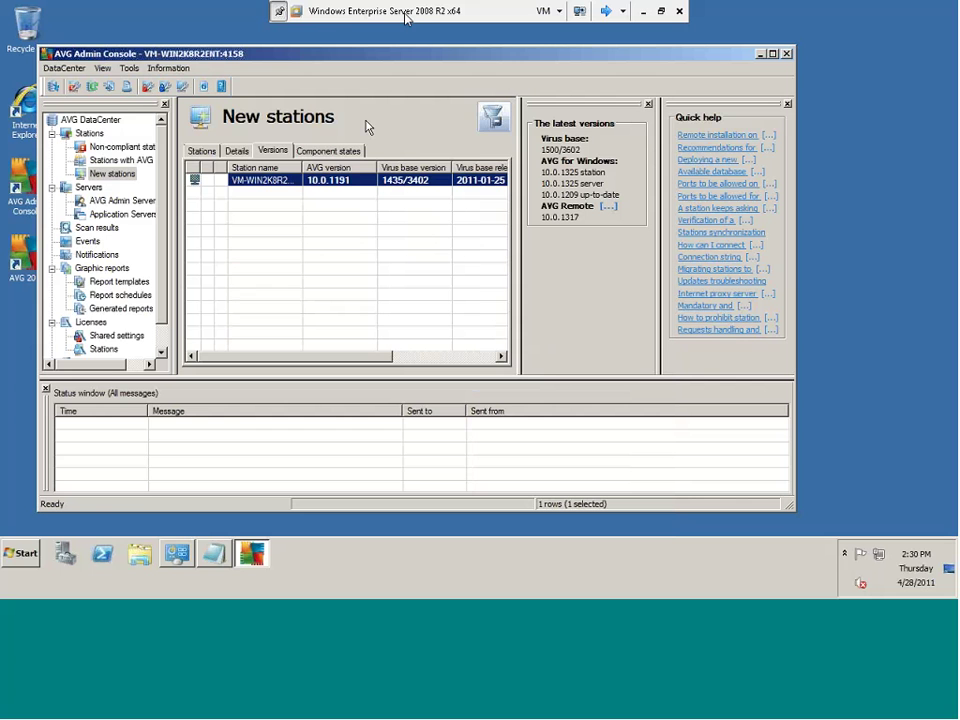
{"action": "left_click", "coordinate": [130, 68]}
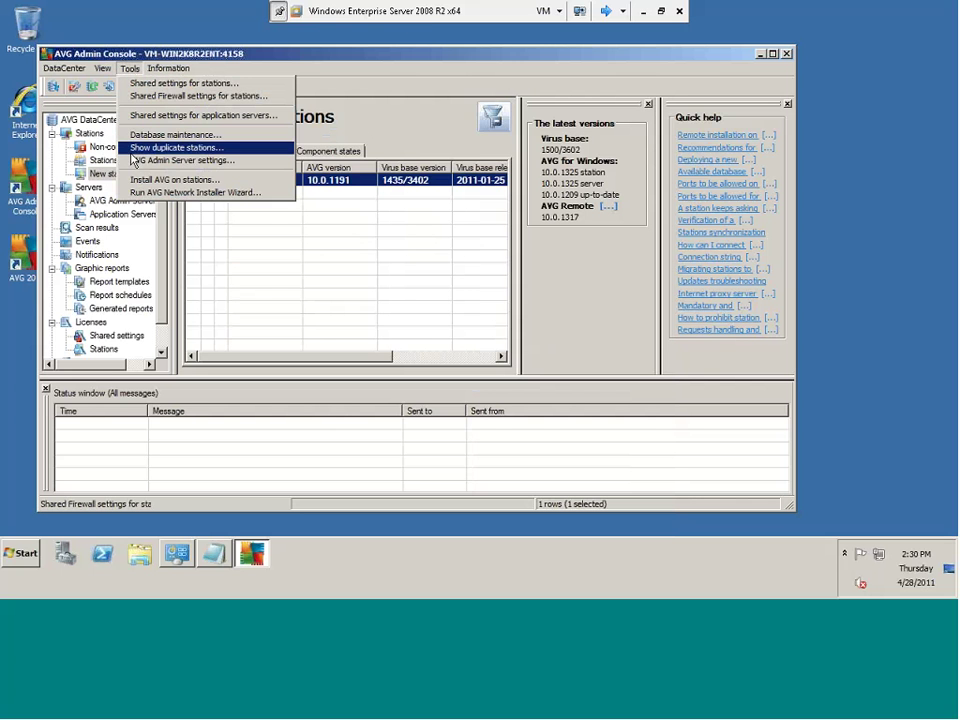
{"action": "left_click", "coordinate": [211, 163]}
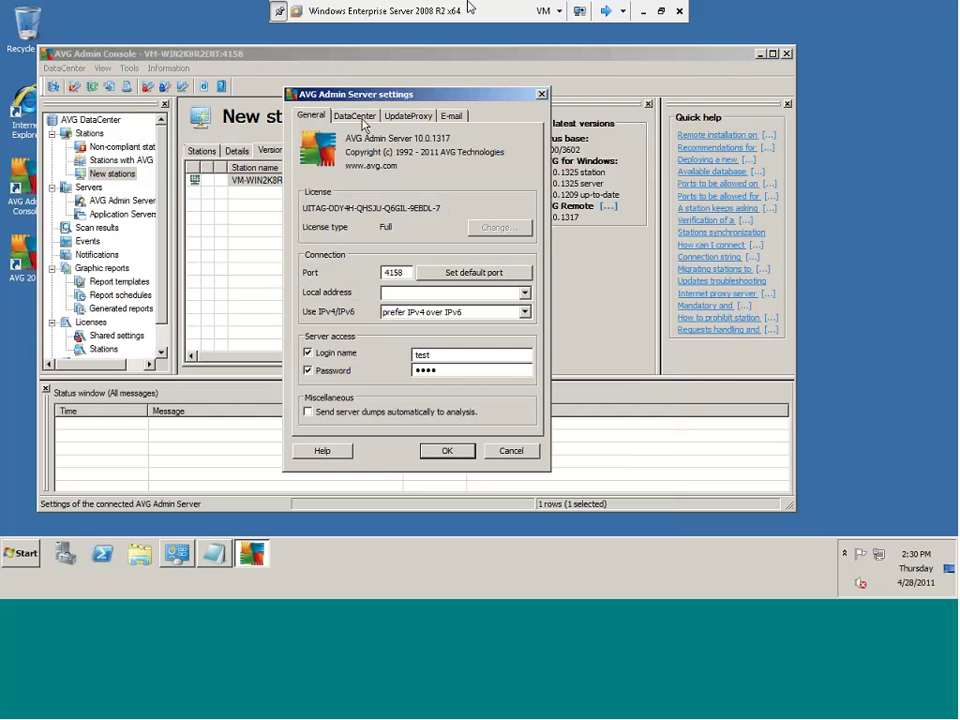
{"action": "left_click", "coordinate": [358, 116]}
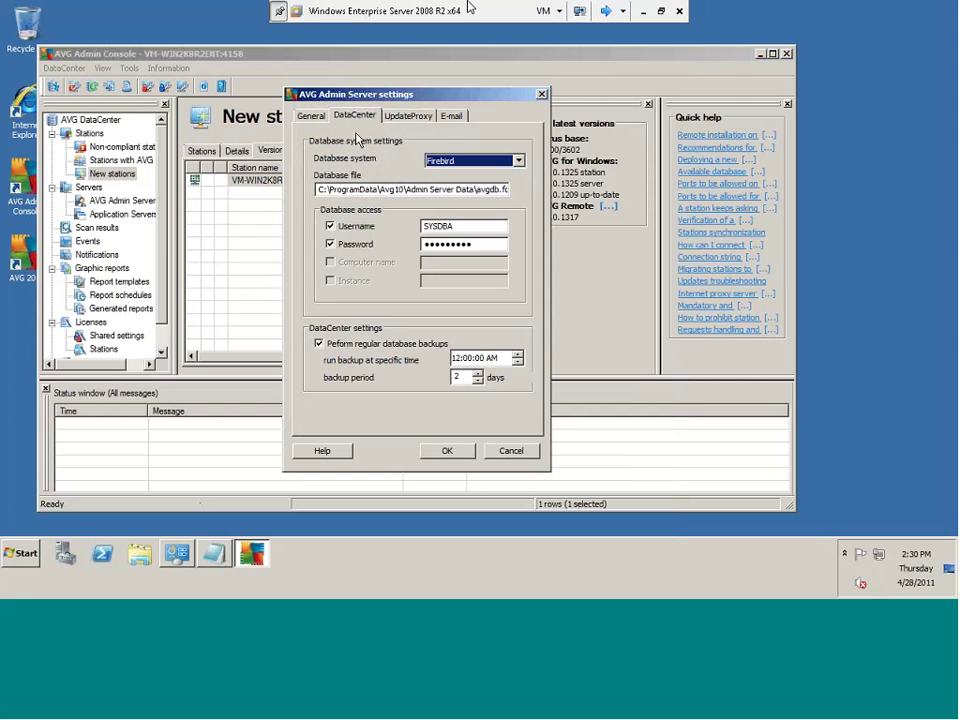
{"action": "left_click", "coordinate": [519, 162]}
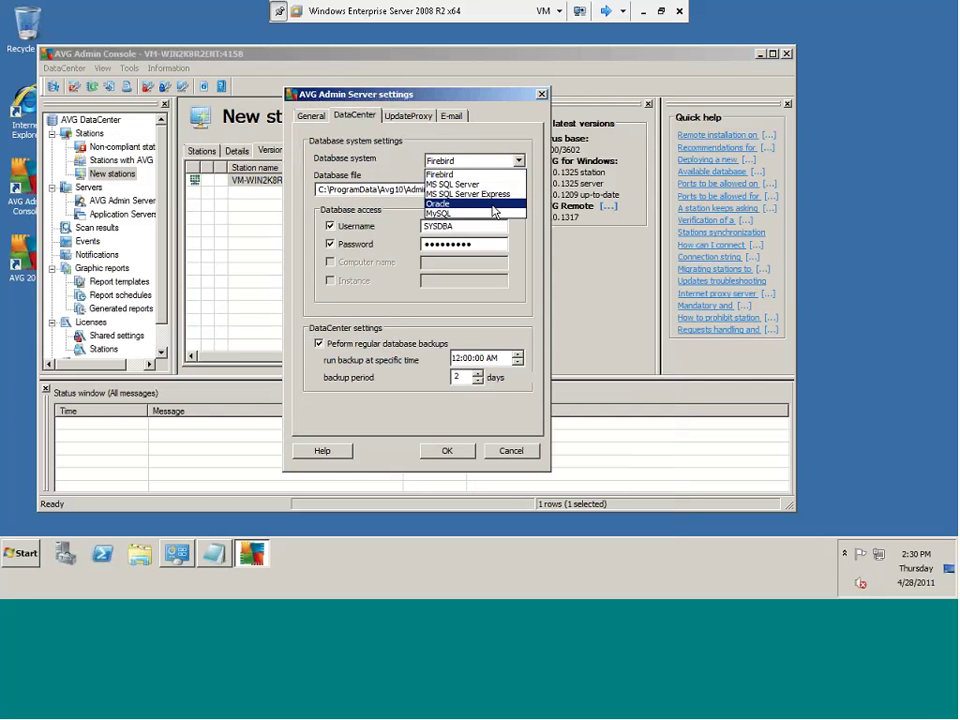
{"action": "left_click", "coordinate": [405, 178]}
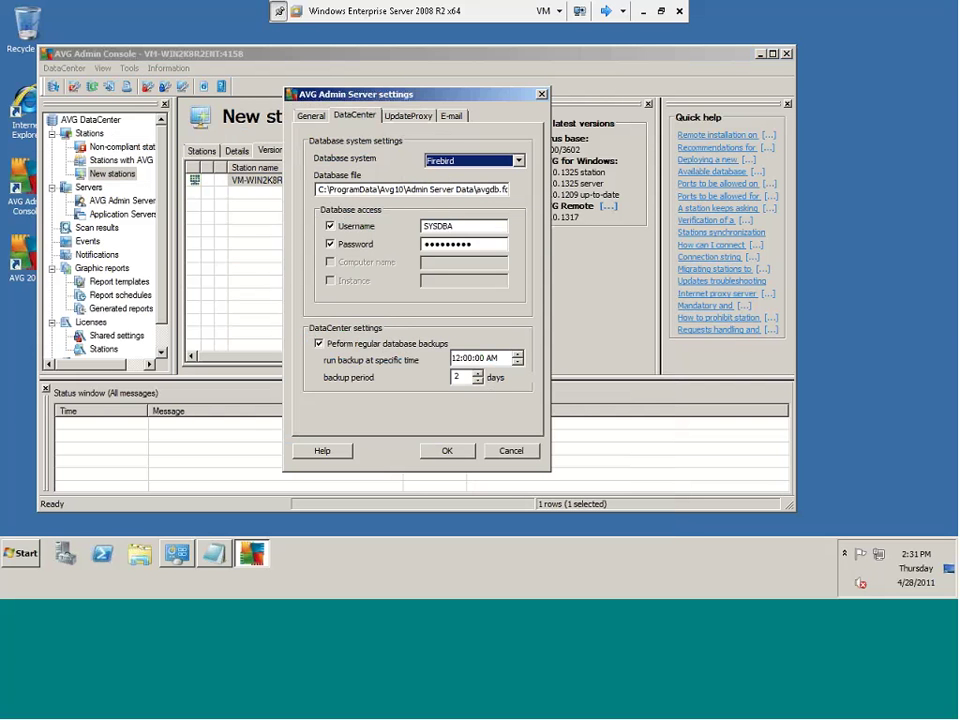
{"action": "left_click", "coordinate": [511, 451]}
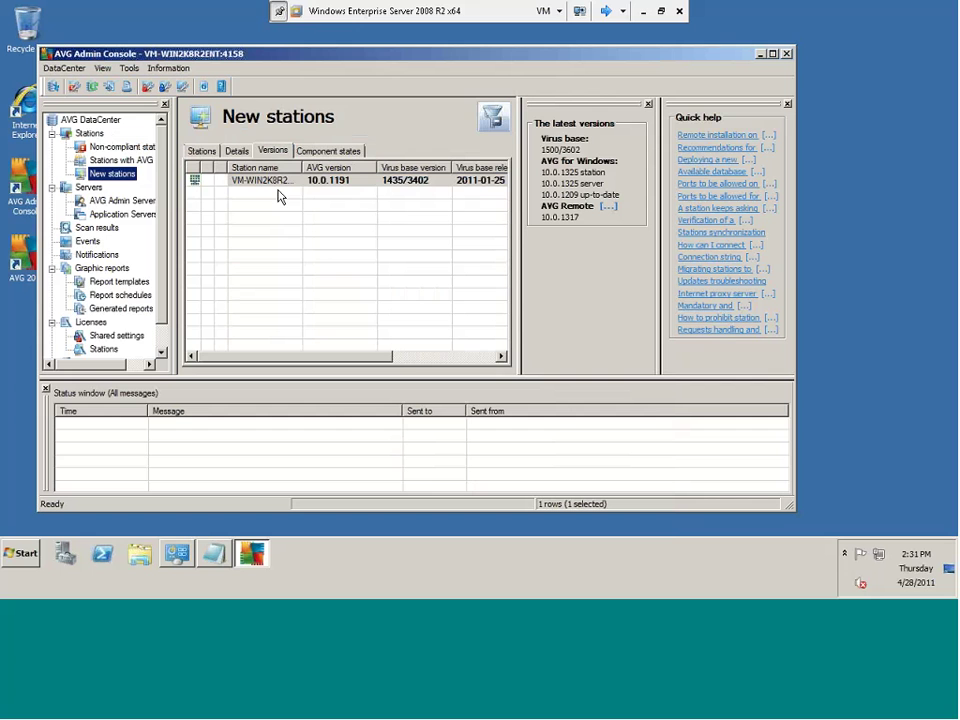
Open Shared settings for stations at the Resident Shield page, collapsing the other branches
{"action": "left_click", "coordinate": [130, 68]}
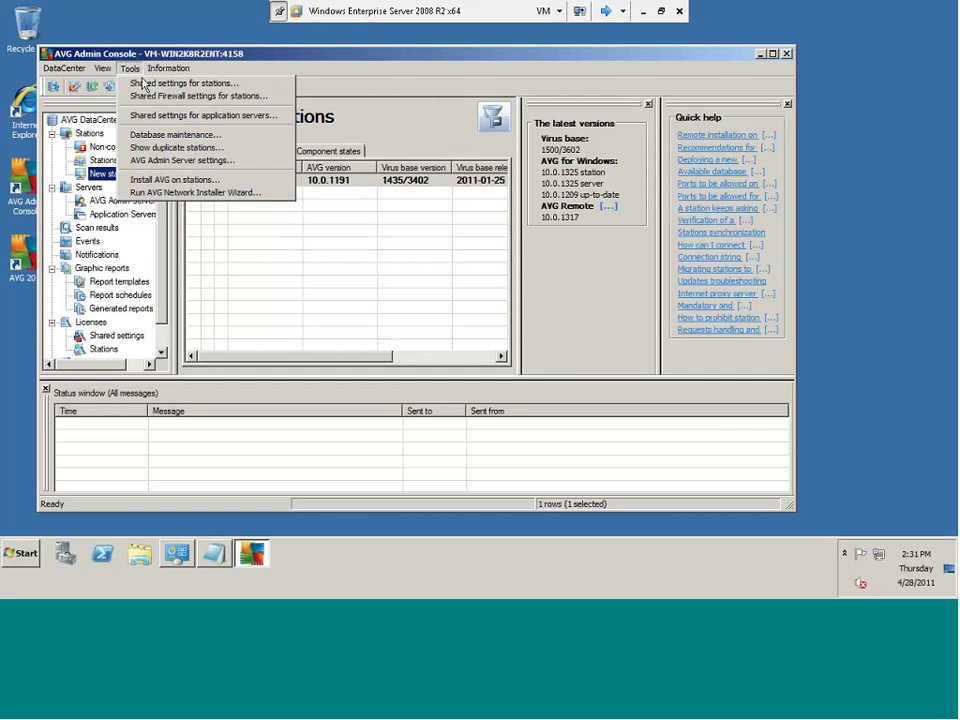
{"action": "mouse_move", "coordinate": [168, 68]}
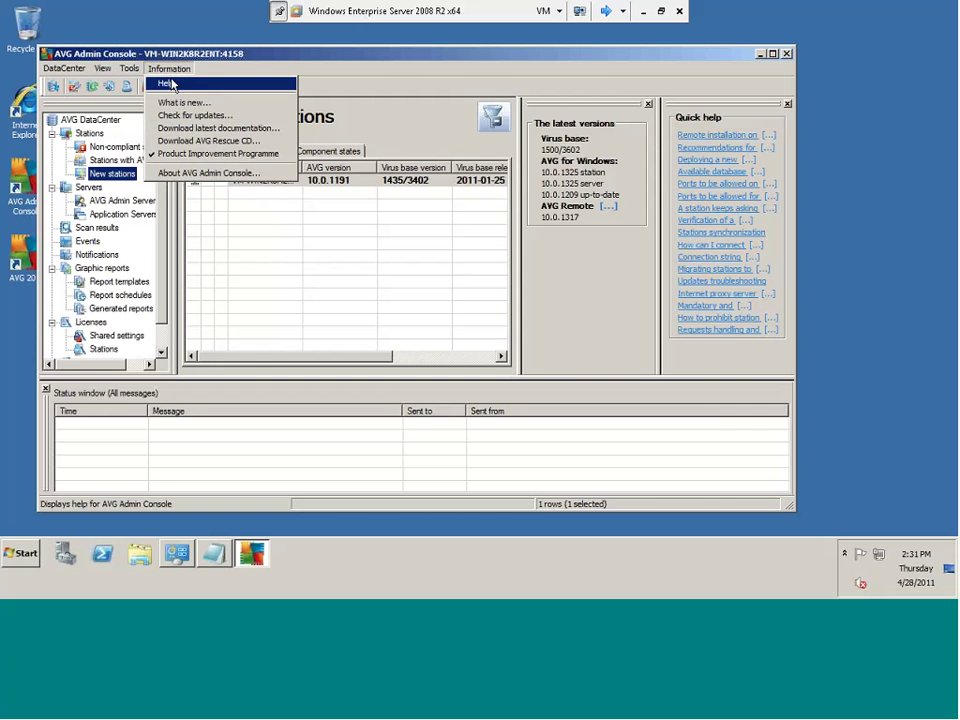
{"action": "mouse_move", "coordinate": [131, 77]}
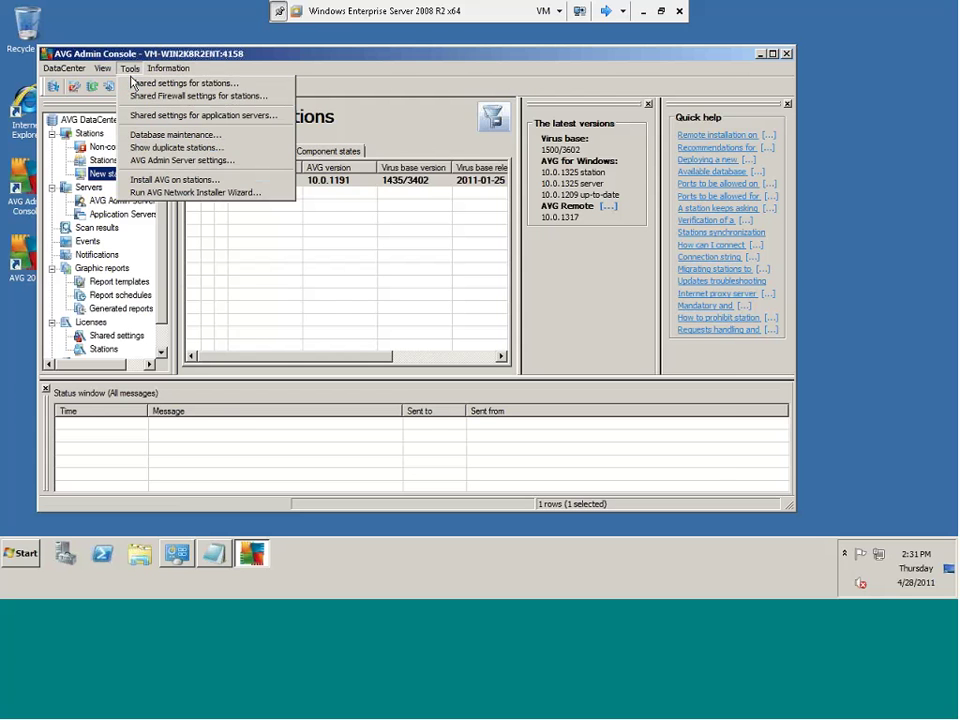
{"action": "left_click", "coordinate": [135, 83]}
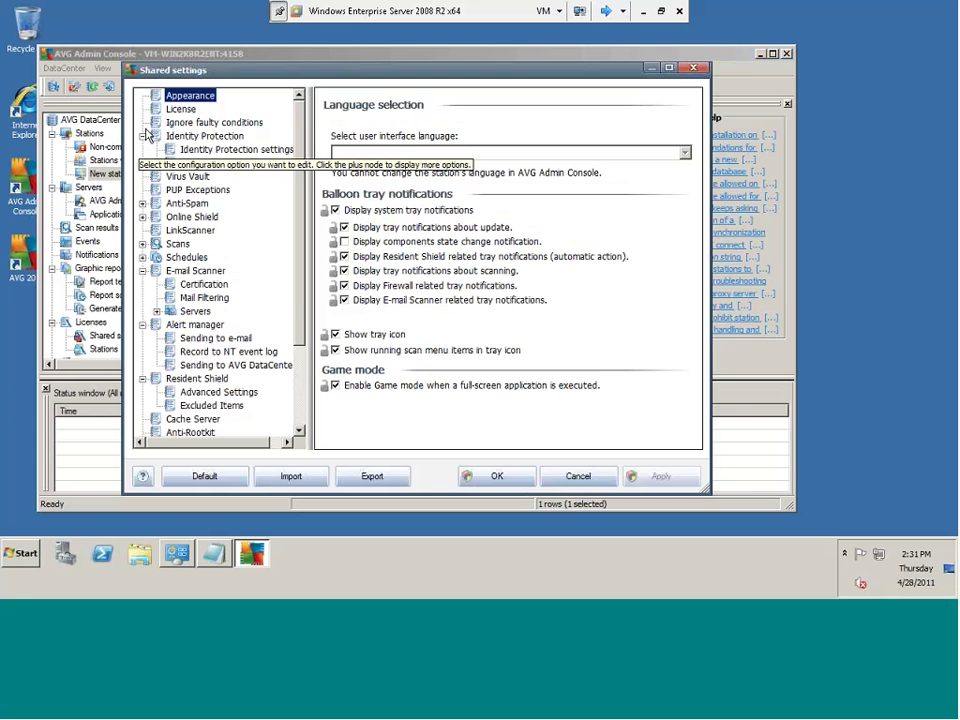
{"action": "left_click", "coordinate": [143, 135]}
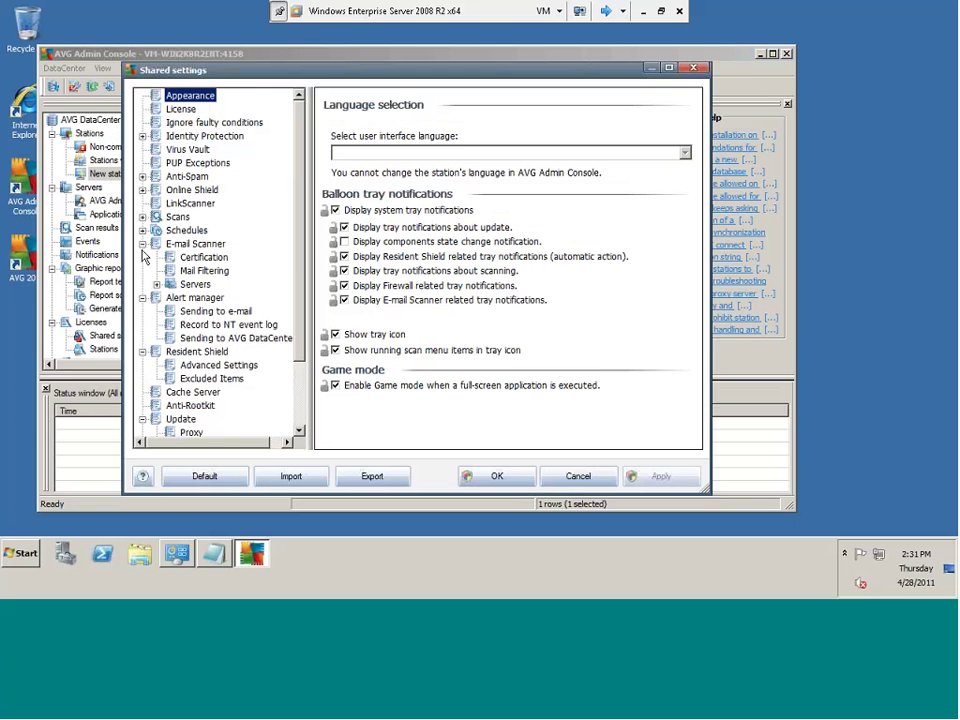
{"action": "left_click", "coordinate": [143, 243]}
{"action": "left_click", "coordinate": [143, 257]}
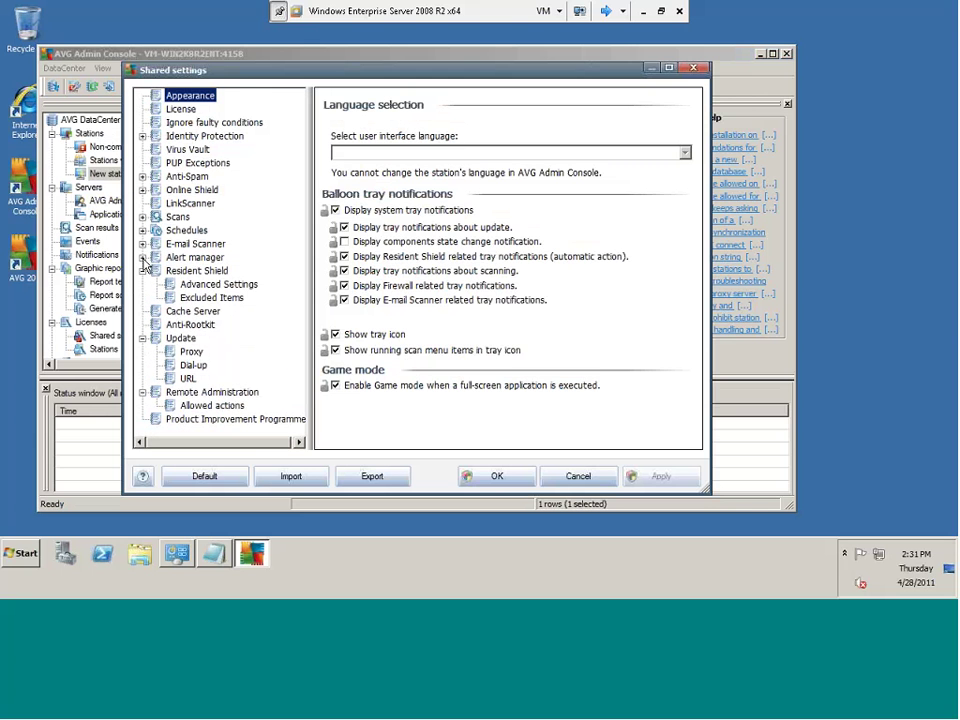
{"action": "left_click", "coordinate": [152, 270]}
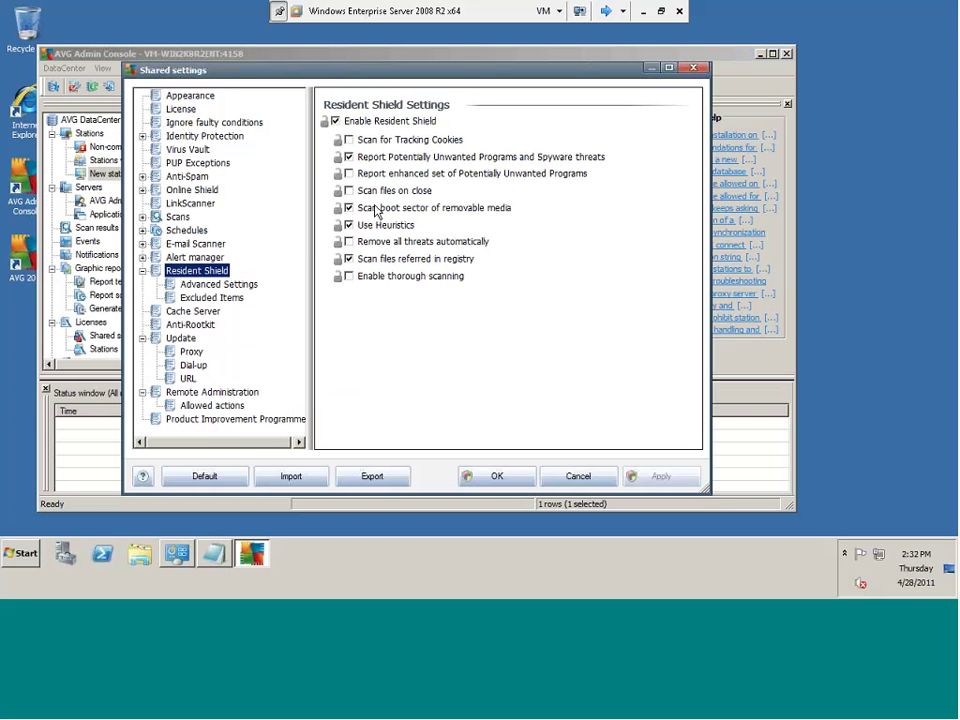
Toggle Scan boot sector of removable media off and back on, then collapse Resident Shield
{"action": "left_click", "coordinate": [375, 209]}
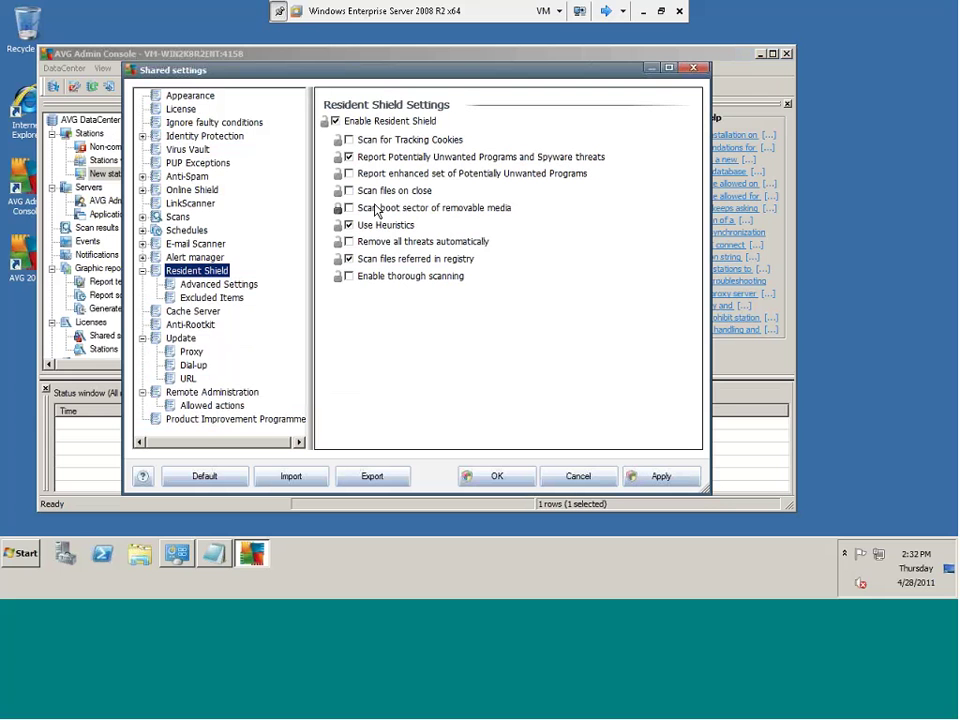
{"action": "left_click", "coordinate": [376, 209]}
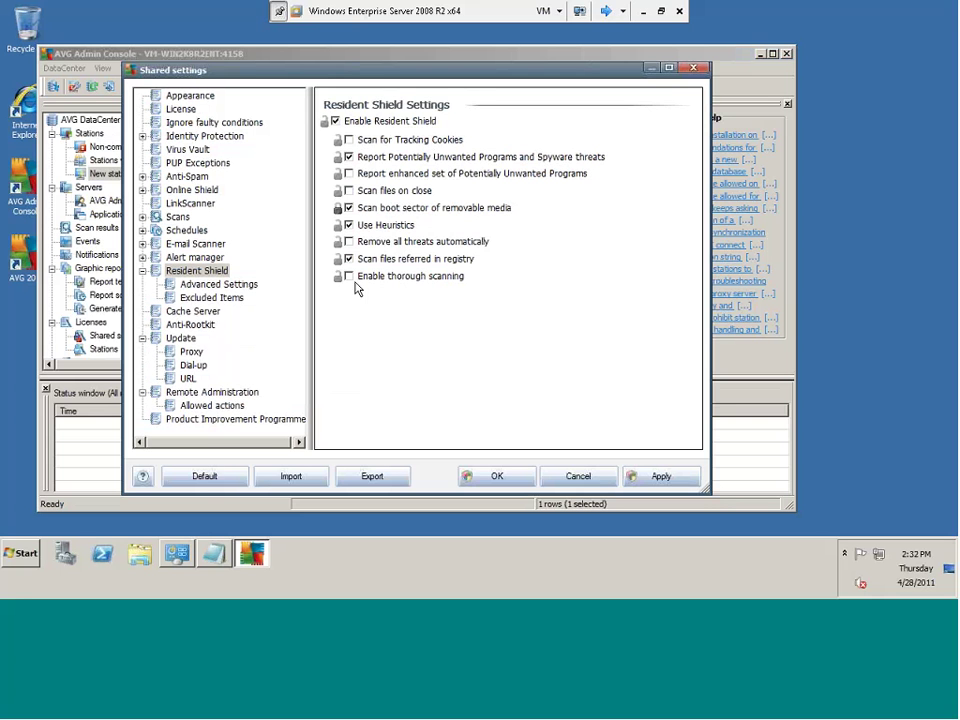
{"action": "left_click", "coordinate": [199, 272]}
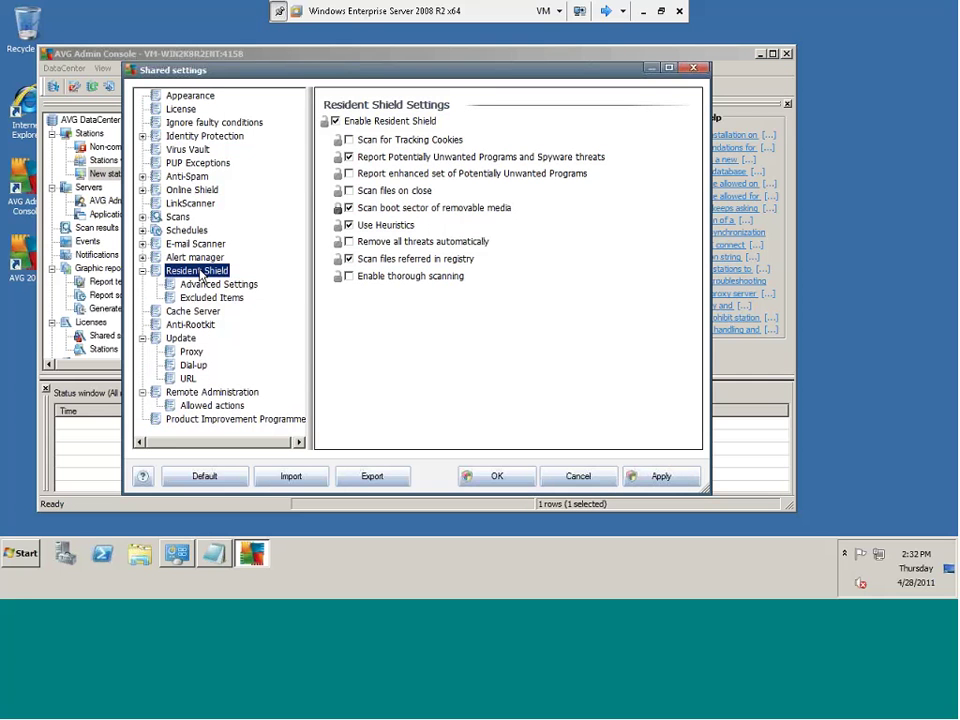
{"action": "left_click", "coordinate": [143, 271]}
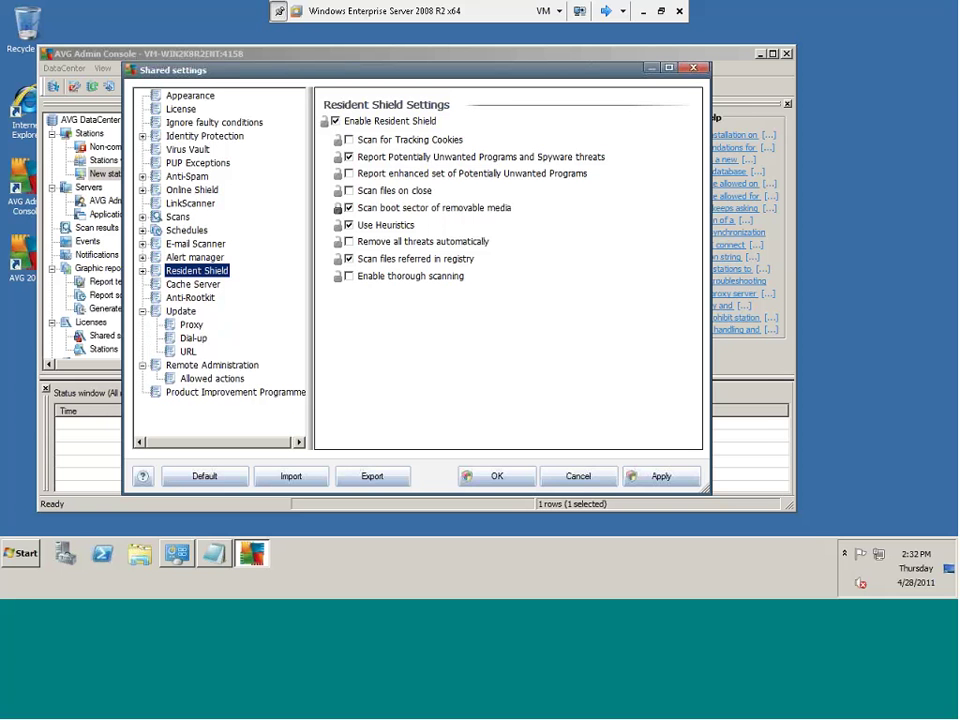
{"action": "right_click", "coordinate": [17, 122]}
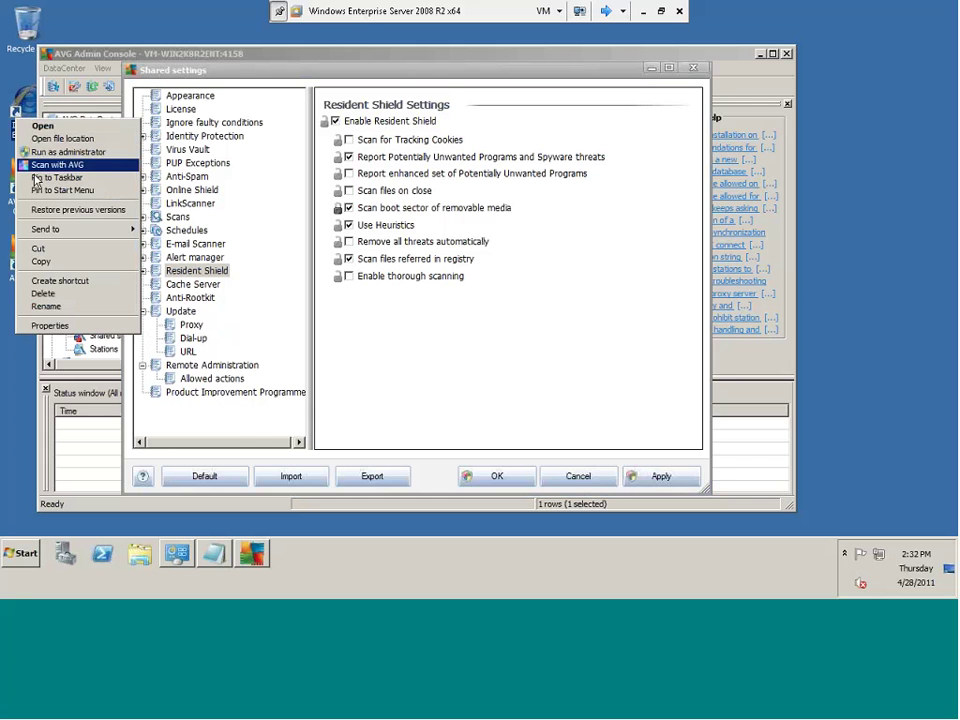
{"action": "left_click", "coordinate": [190, 238]}
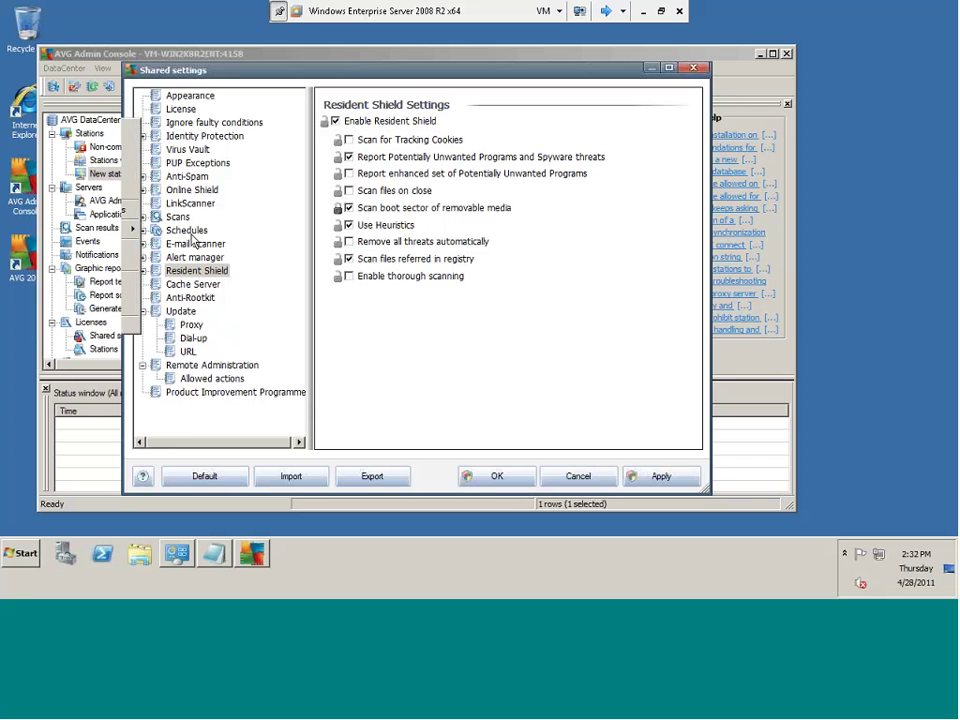
On the Scheduled scan's How to scan page, turn thorough scanning on and back off
{"action": "left_click", "coordinate": [192, 238]}
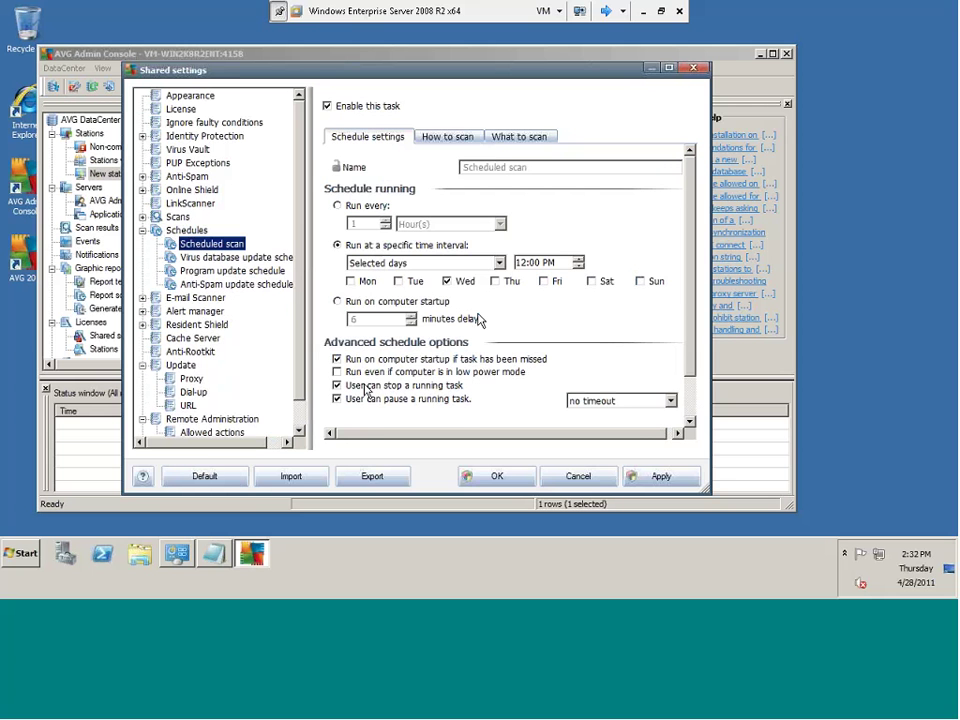
{"action": "key", "text": "ctrl+Tab"}
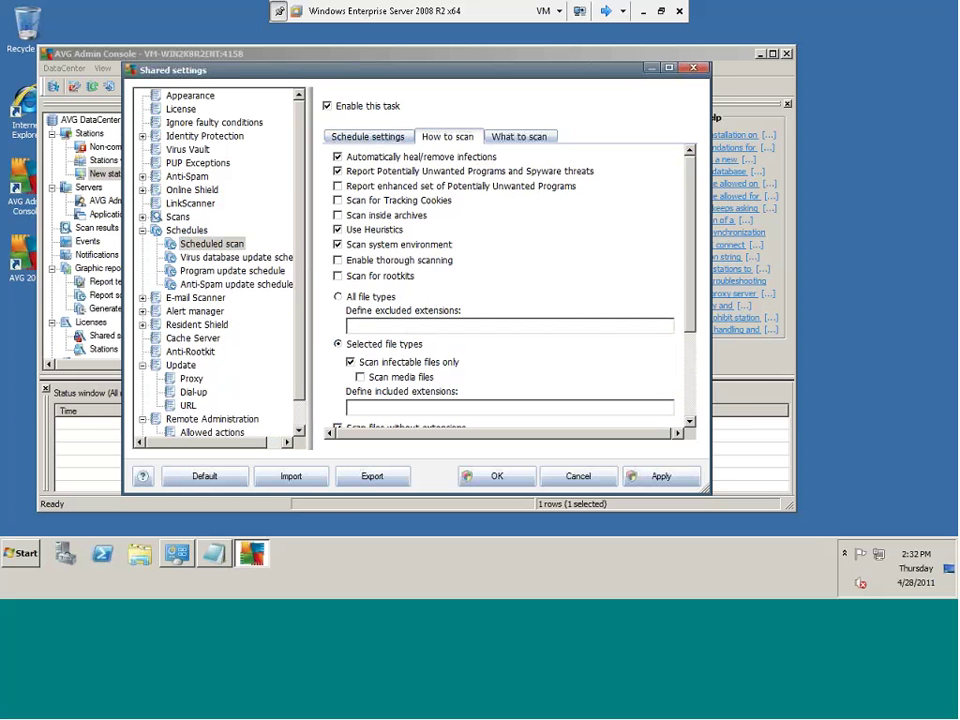
{"action": "left_click", "coordinate": [437, 260]}
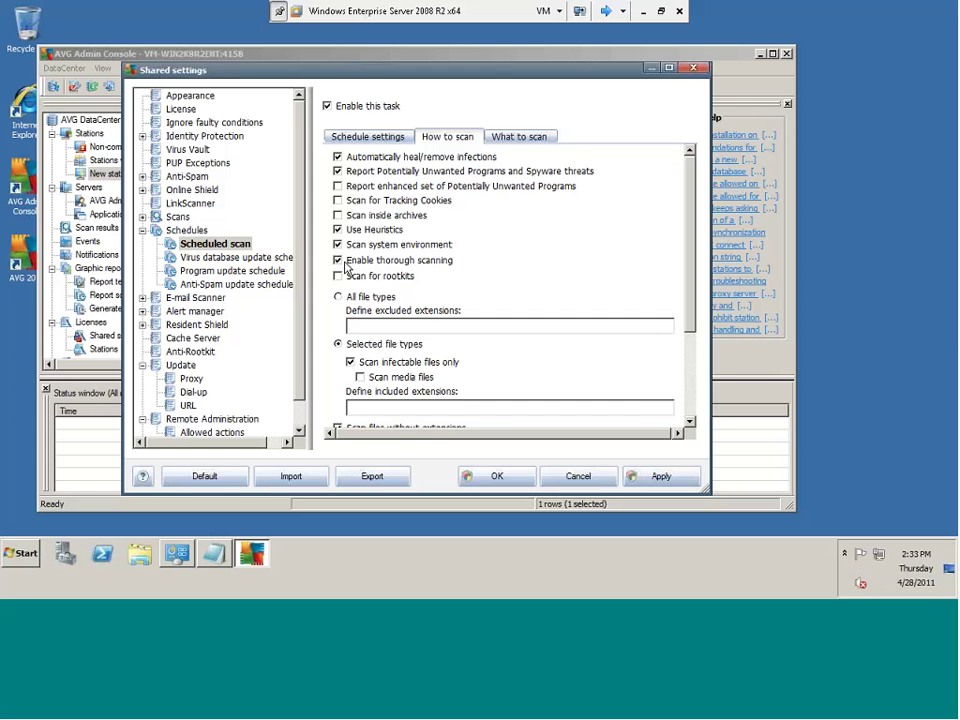
{"action": "left_click", "coordinate": [346, 264]}
Lower the scheduled scan speed from User sensitive to Low priority
{"action": "scroll", "coordinate": [679, 208], "scroll_direction": "down", "scroll_amount": 5}
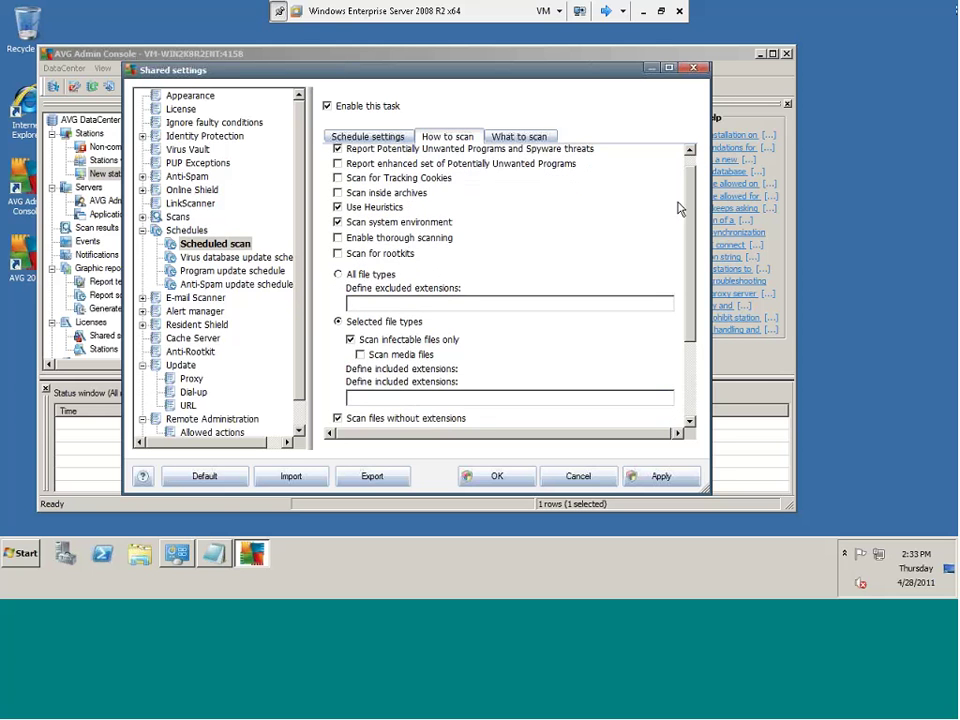
{"action": "scroll", "coordinate": [679, 234], "scroll_direction": "down", "scroll_amount": 2}
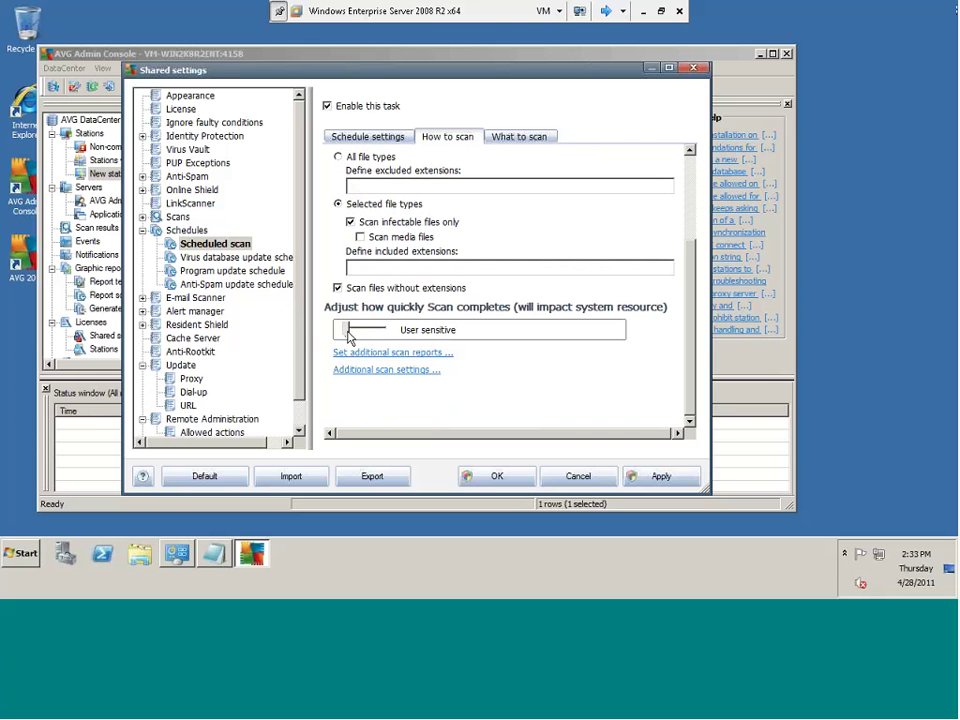
{"action": "left_click_drag", "start_coordinate": [347, 333], "coordinate": [359, 328]}
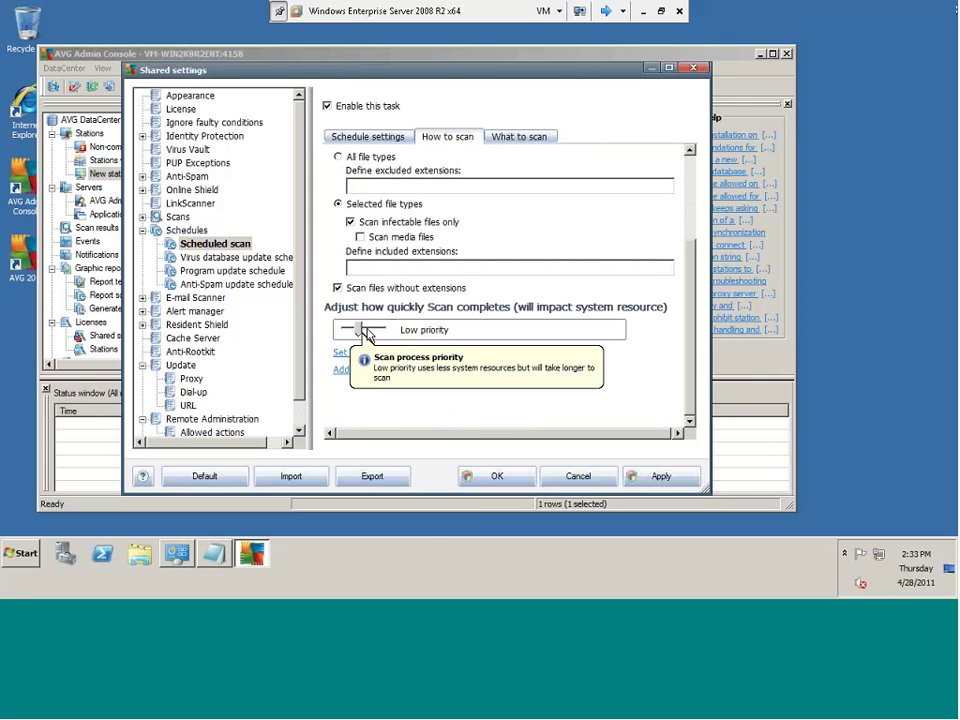
{"action": "right_click", "coordinate": [353, 553]}
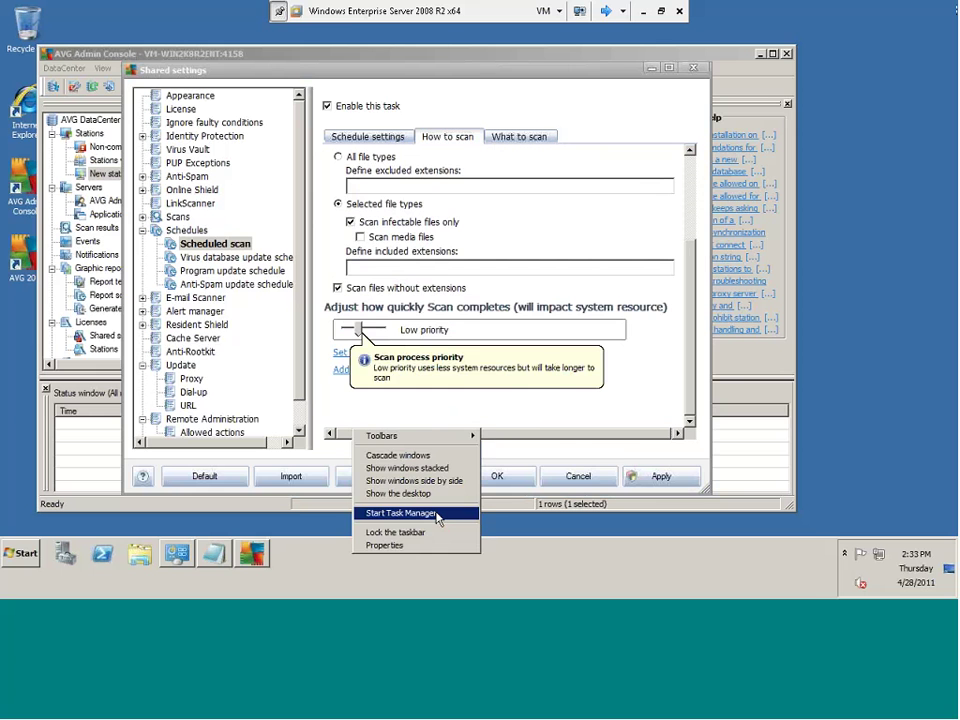
Open Task Manager, leave avgtray.exe's priority unchanged, and close Task Manager again
{"action": "left_click", "coordinate": [437, 514]}
{"action": "right_click", "coordinate": [380, 271]}
{"action": "mouse_move", "coordinate": [463, 375]}
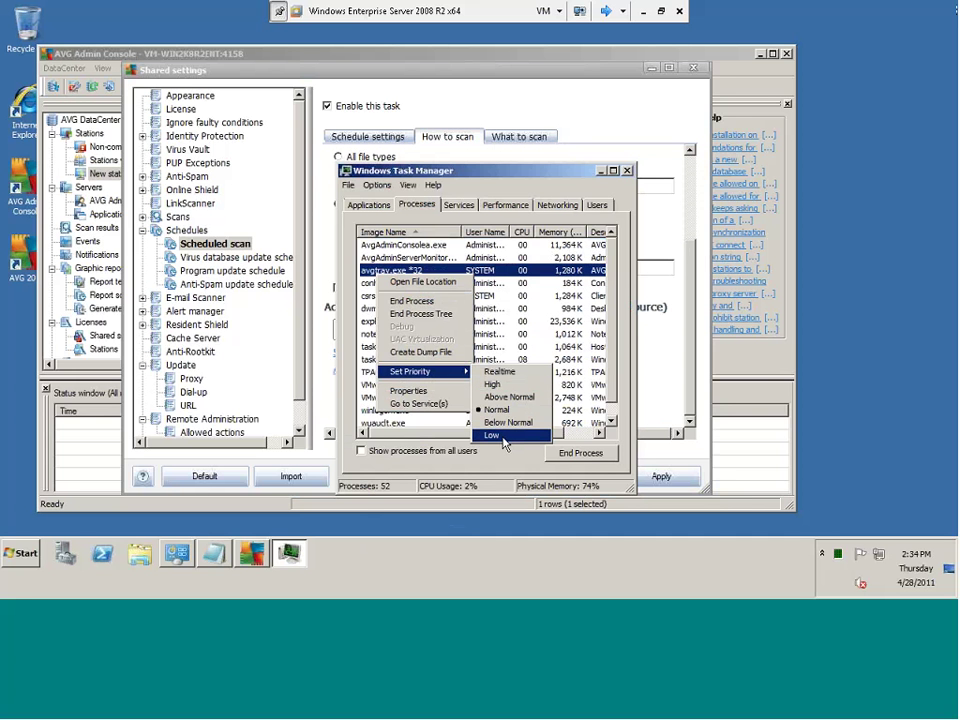
{"action": "left_click", "coordinate": [508, 422]}
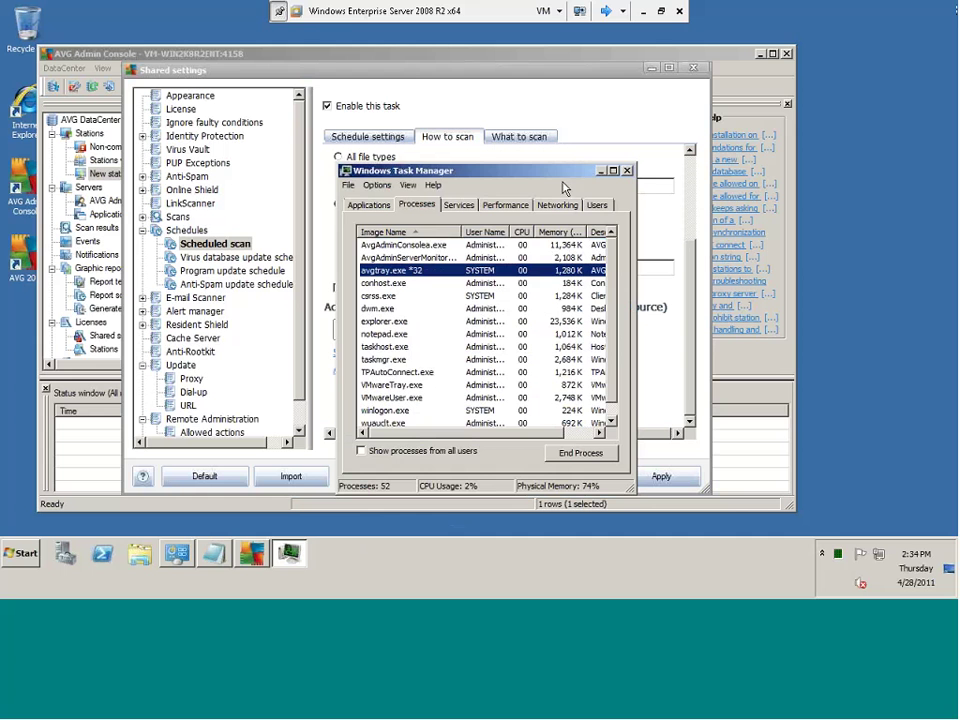
{"action": "left_click", "coordinate": [627, 170]}
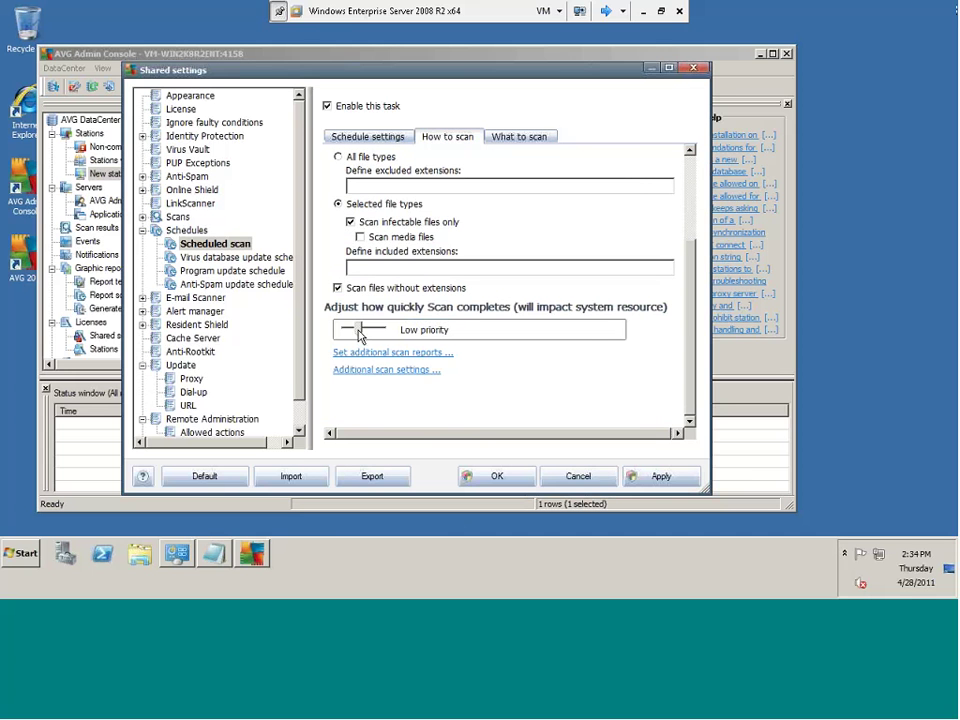
Return the scheduled scan speed to User sensitive
{"action": "left_click_drag", "start_coordinate": [361, 334], "coordinate": [349, 334]}
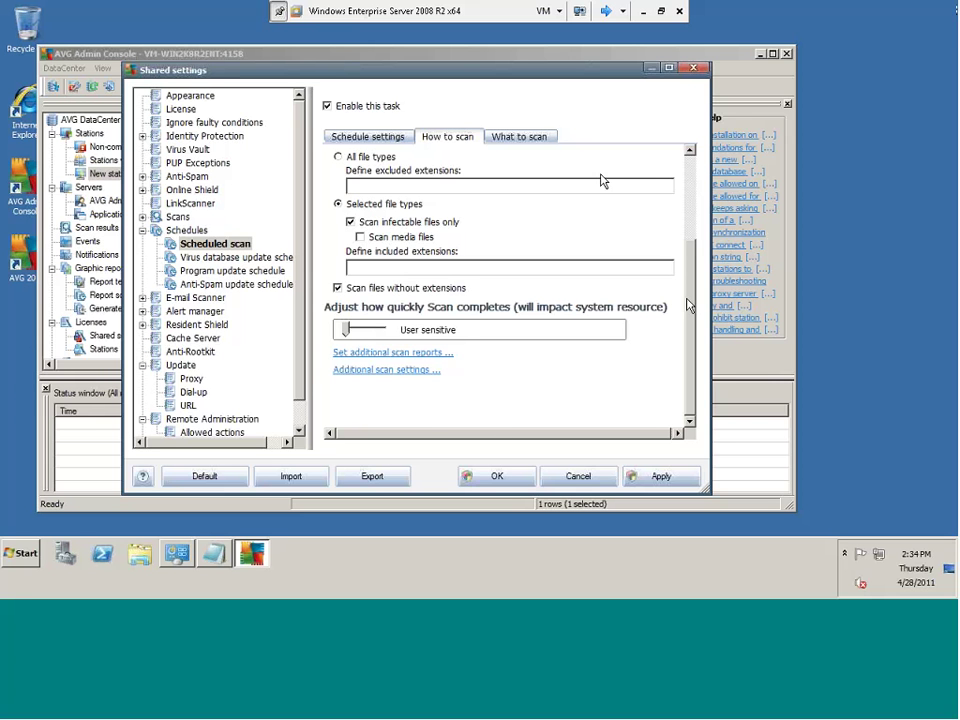
{"action": "scroll", "coordinate": [698, 306], "scroll_direction": "up", "scroll_amount": 2}
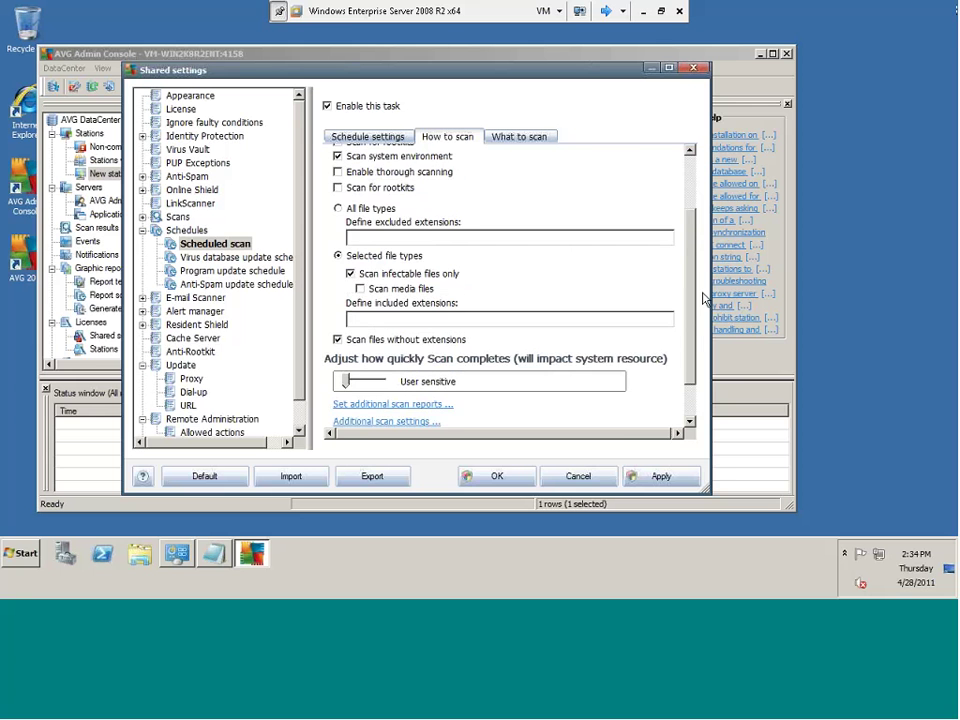
{"action": "scroll", "coordinate": [698, 300], "scroll_direction": "up", "scroll_amount": 2}
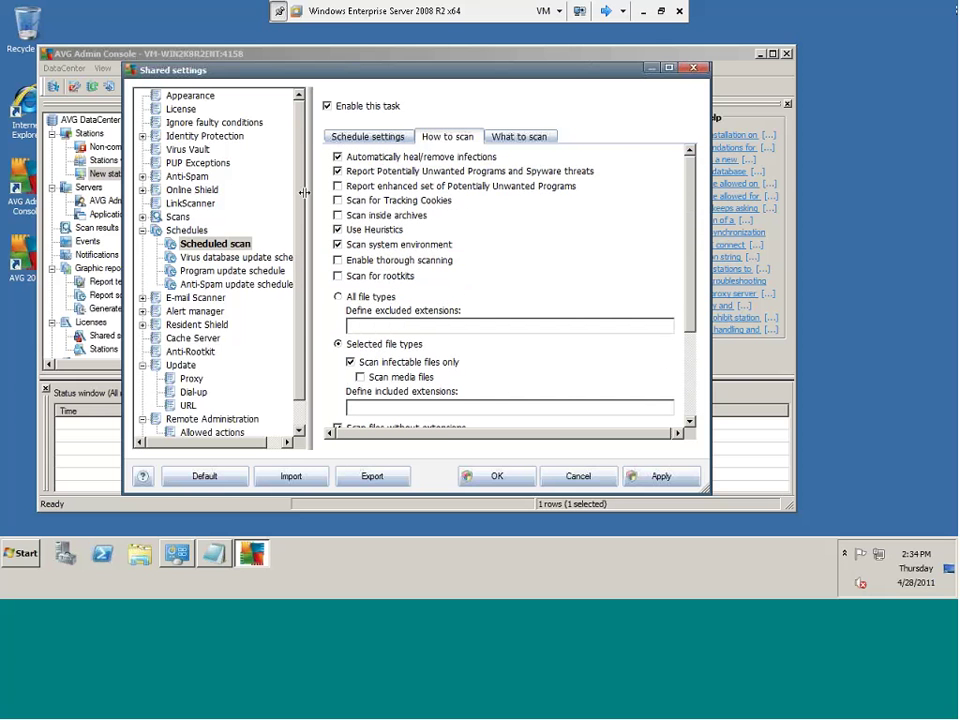
Make the scheduled scan cover All file types, then show the general Schedule settings
{"action": "left_click", "coordinate": [196, 248]}
{"action": "scroll", "coordinate": [437, 177], "scroll_direction": "down", "scroll_amount": 1}
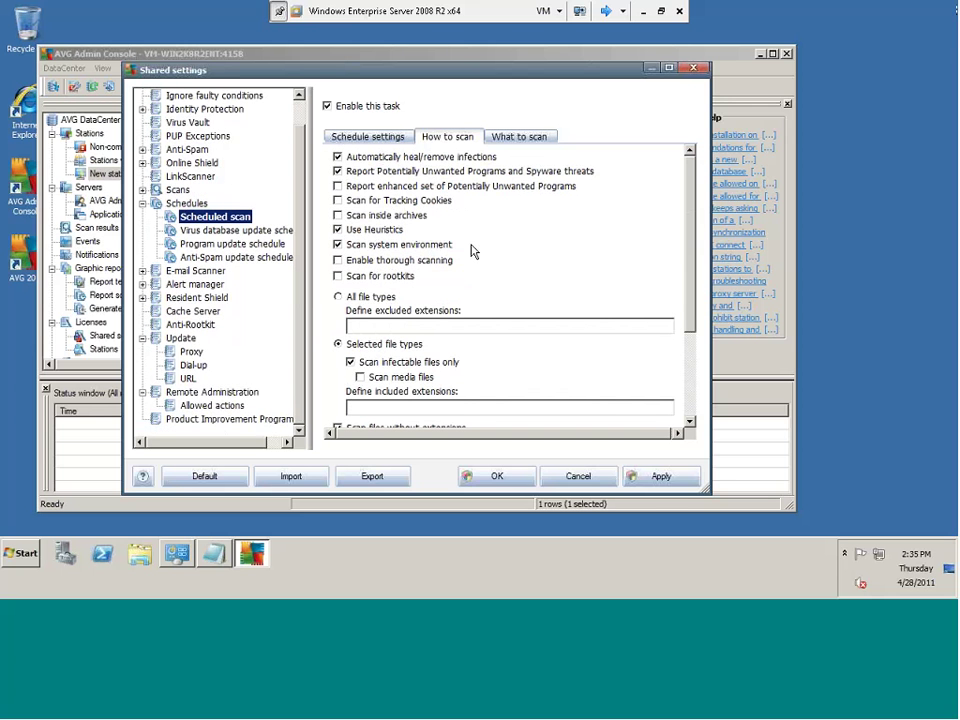
{"action": "left_click", "coordinate": [338, 297]}
{"action": "scroll", "coordinate": [457, 400], "scroll_direction": "down", "scroll_amount": 3}
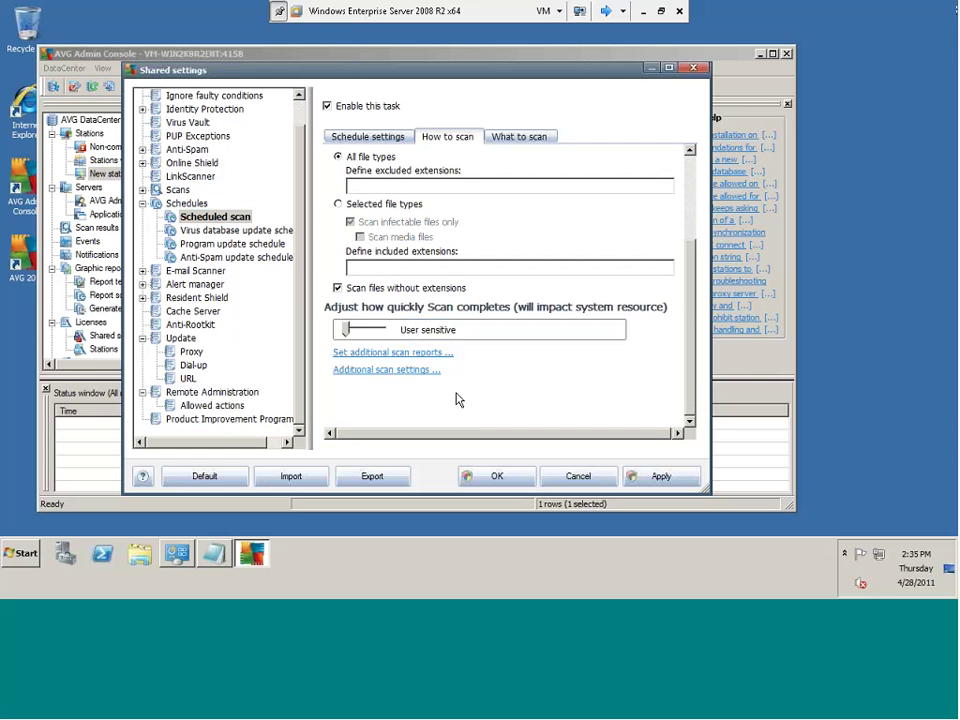
{"action": "mouse_move", "coordinate": [690, 375]}
{"action": "left_mouse_down"}
{"action": "mouse_move", "coordinate": [702, 352]}
{"action": "mouse_move", "coordinate": [702, 282]}
{"action": "left_mouse_up"}
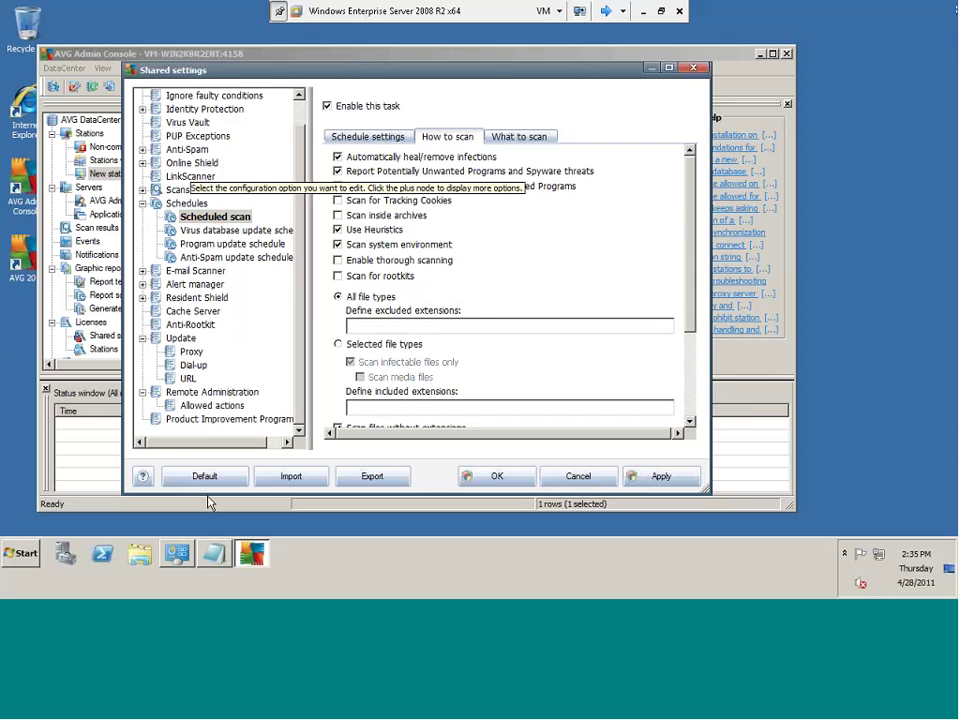
{"action": "left_click", "coordinate": [143, 204]}
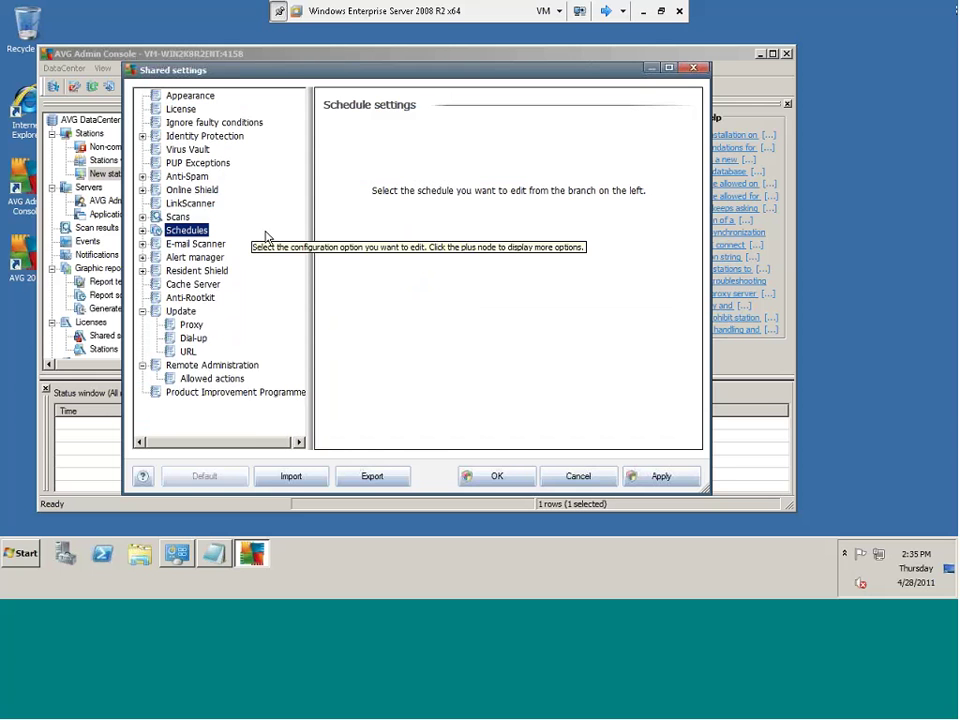
Review the E-mail Scanner and its Certification settings, then collapse the E-mail Scanner branch
{"action": "left_click", "coordinate": [143, 244]}
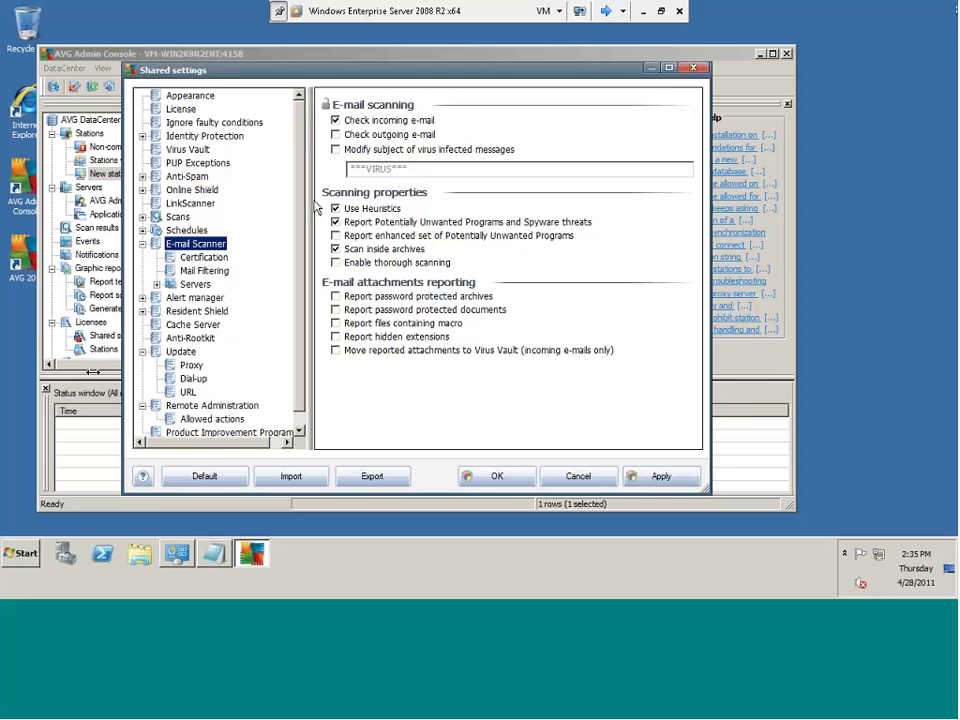
{"action": "left_click", "coordinate": [199, 260]}
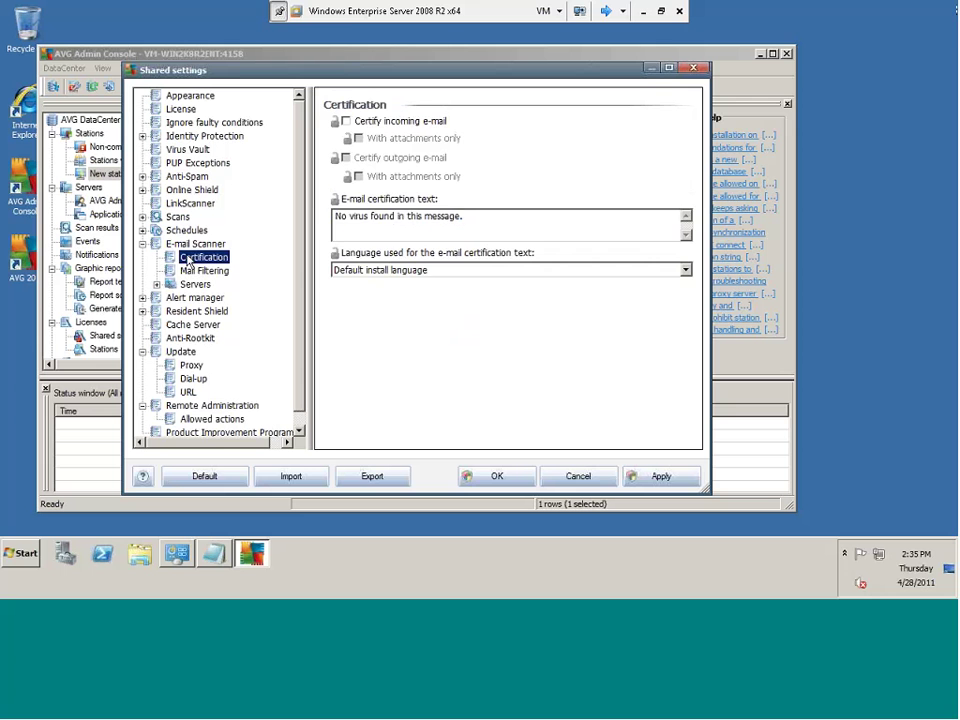
{"action": "left_click", "coordinate": [186, 245]}
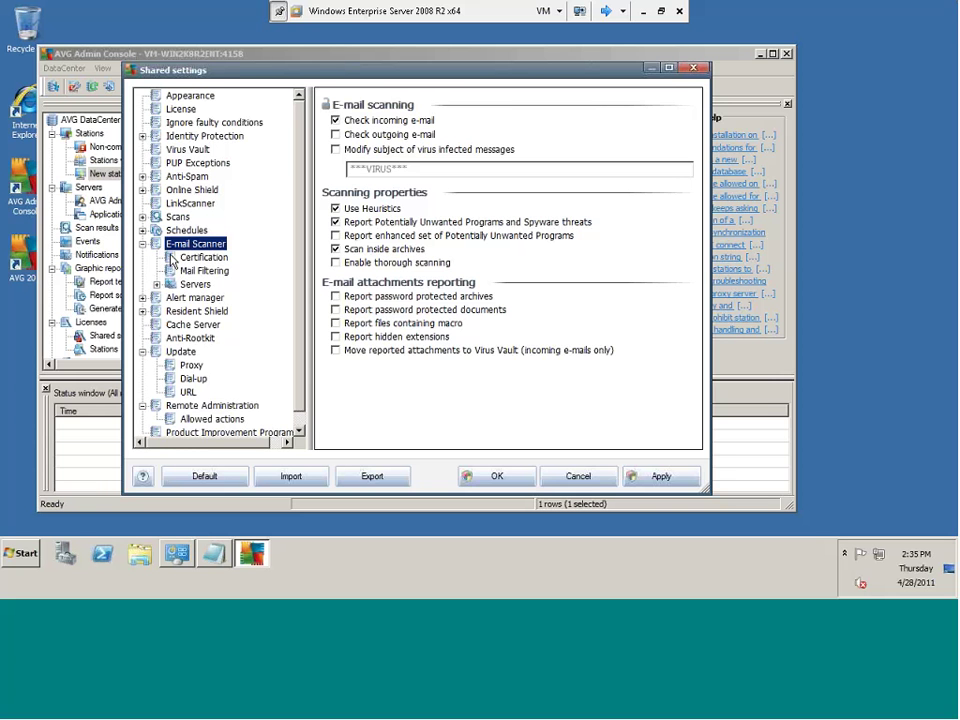
{"action": "left_click", "coordinate": [144, 246]}
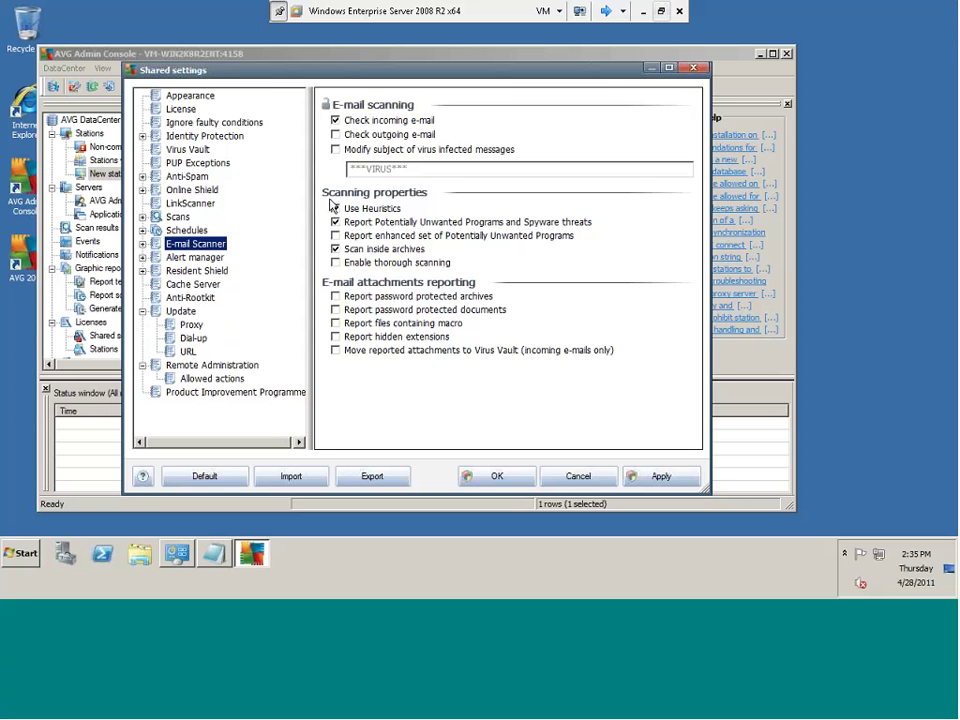
Browse the Online Shield and LinkScanner settings, then open Web Protection
{"action": "left_click", "coordinate": [193, 190]}
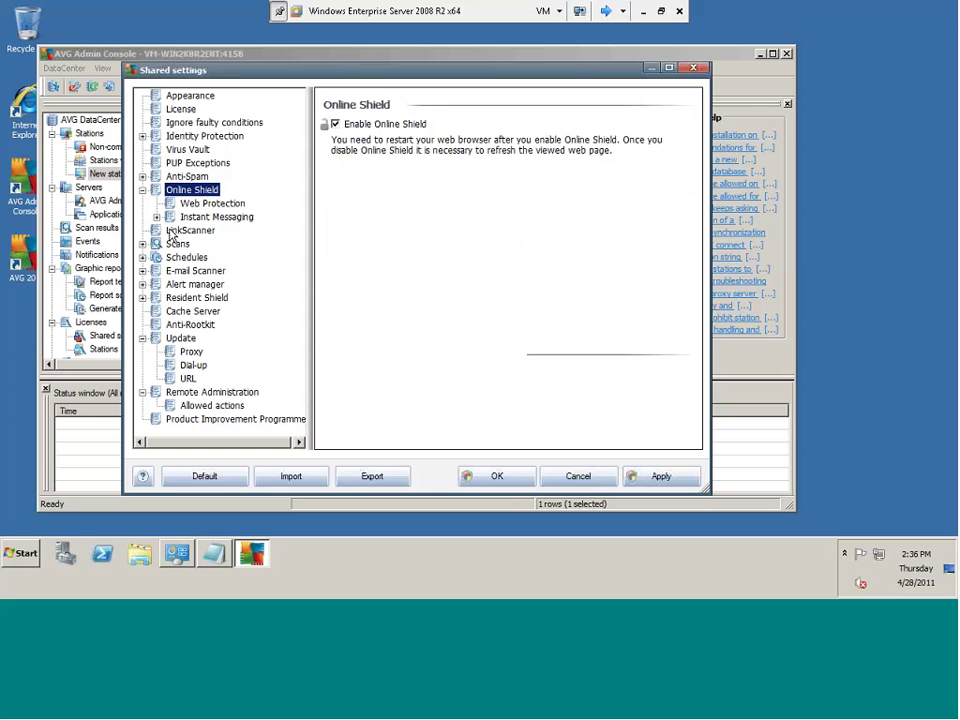
{"action": "left_click", "coordinate": [172, 232]}
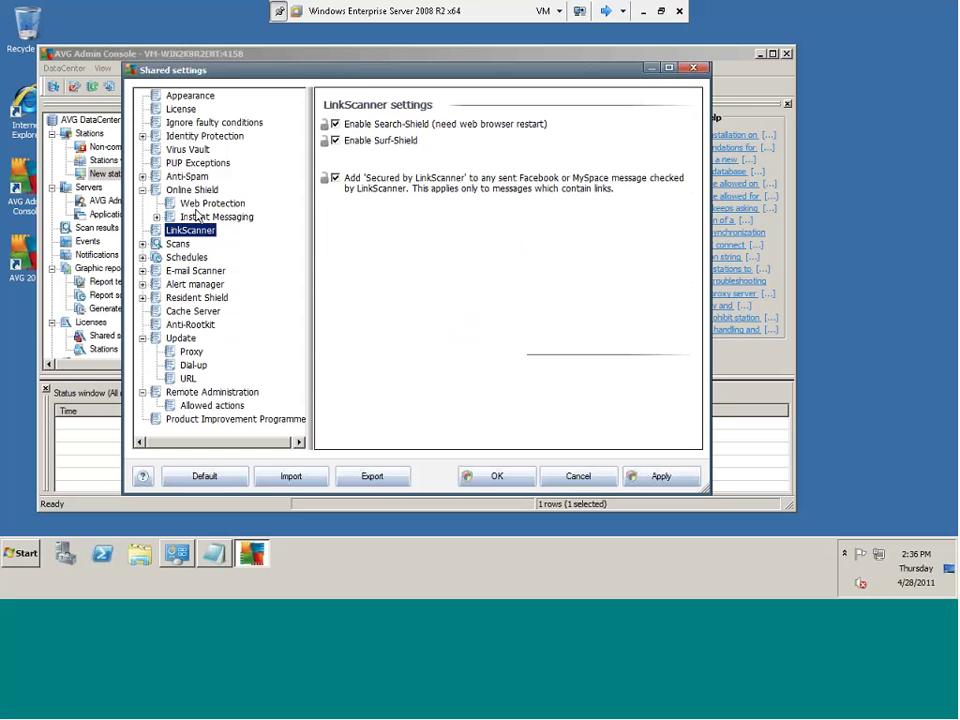
{"action": "left_click", "coordinate": [191, 190]}
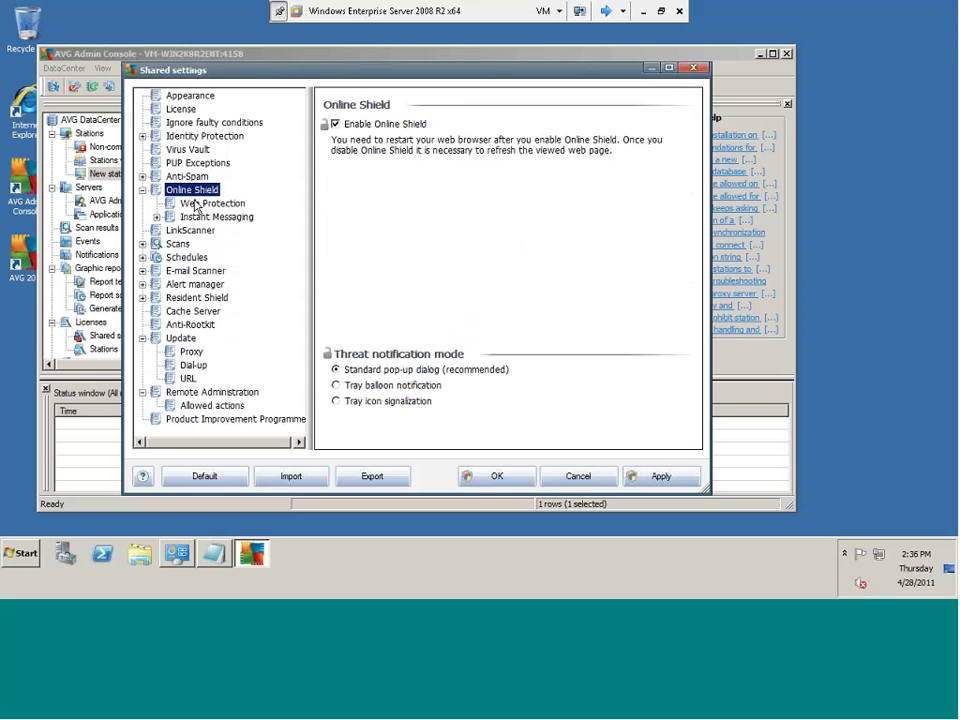
{"action": "left_click", "coordinate": [194, 205]}
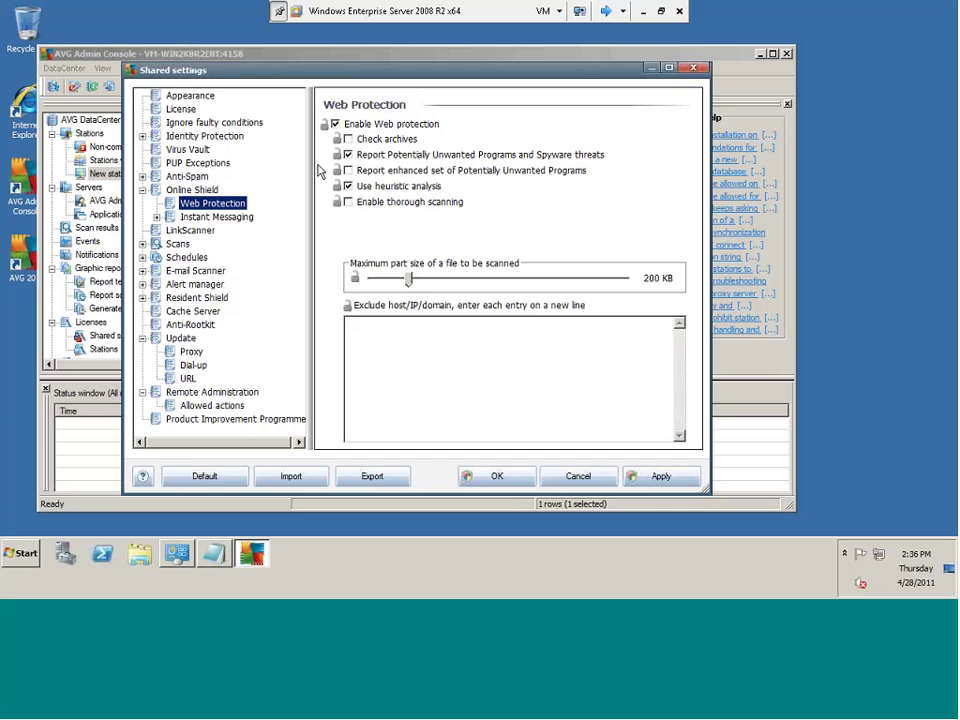
Enable Check archives for Web Protection, leaving thorough scanning off, and view Instant Messaging
{"action": "left_click", "coordinate": [374, 139]}
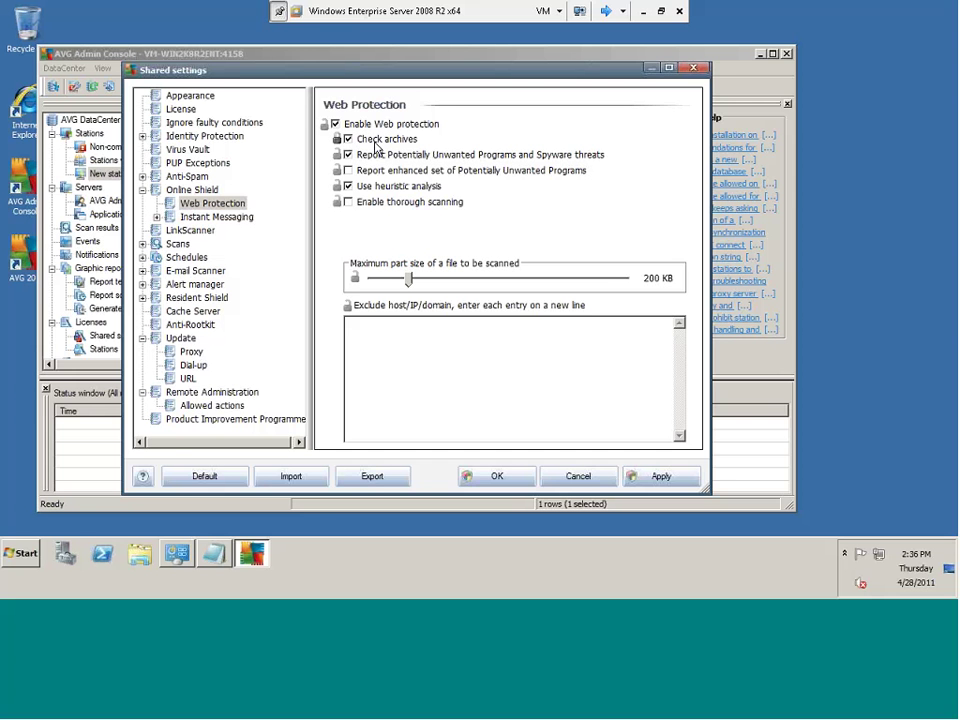
{"action": "left_click", "coordinate": [347, 155]}
{"action": "left_click", "coordinate": [347, 202]}
{"action": "left_click", "coordinate": [348, 201]}
{"action": "left_click", "coordinate": [210, 217]}
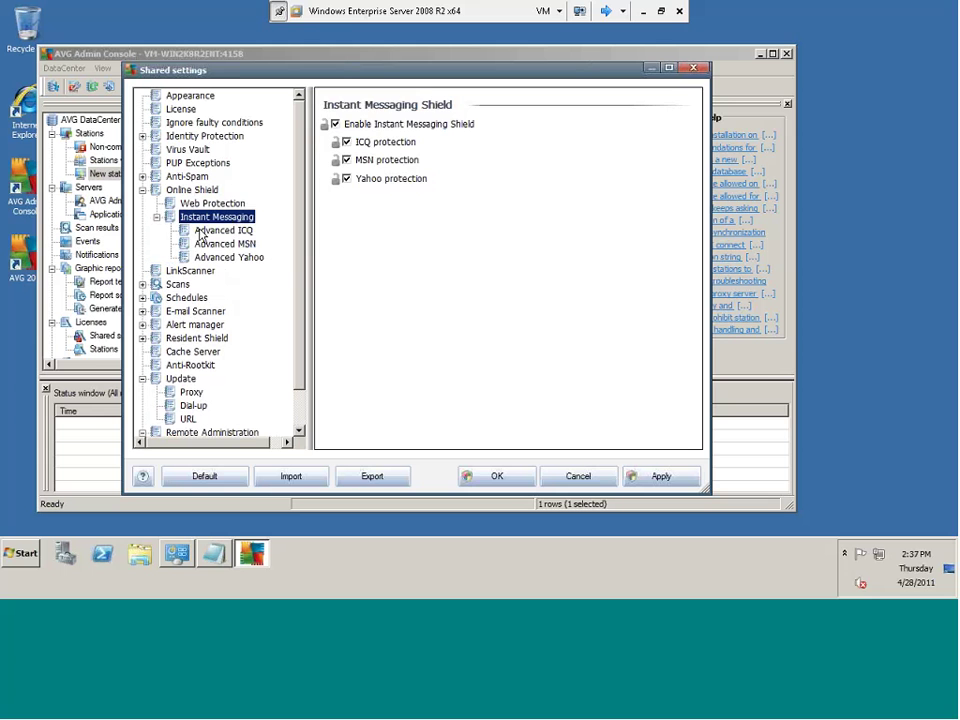
Review the Advanced ICQ, MSN and Yahoo settings, collapse Instant Messaging, and show LinkScanner
{"action": "left_click", "coordinate": [205, 232]}
{"action": "left_click", "coordinate": [215, 244]}
{"action": "left_click", "coordinate": [228, 257]}
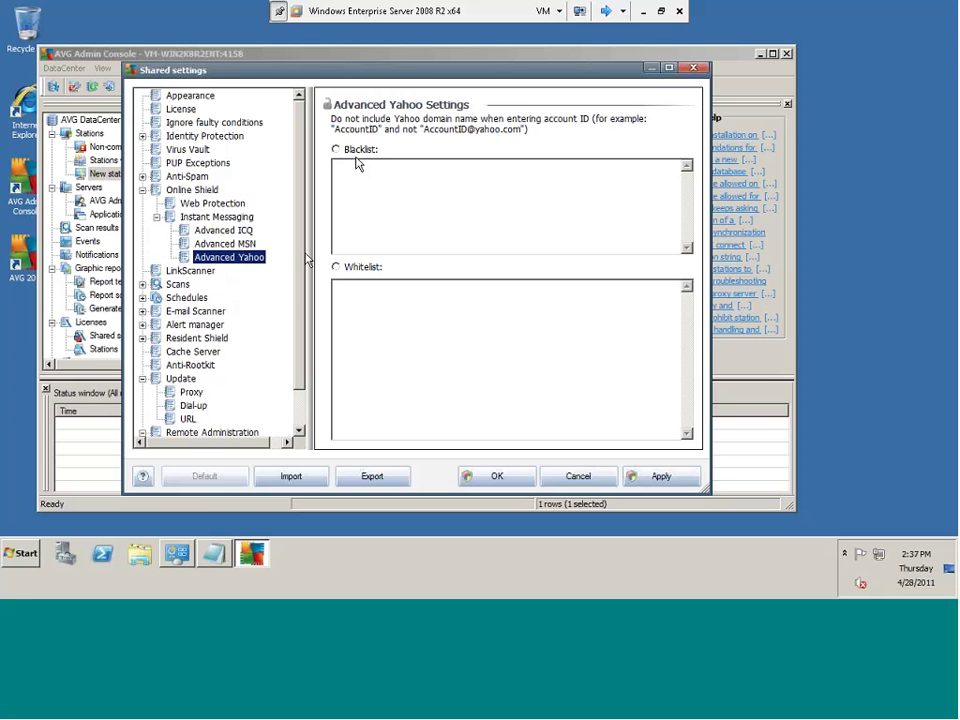
{"action": "left_click", "coordinate": [217, 219]}
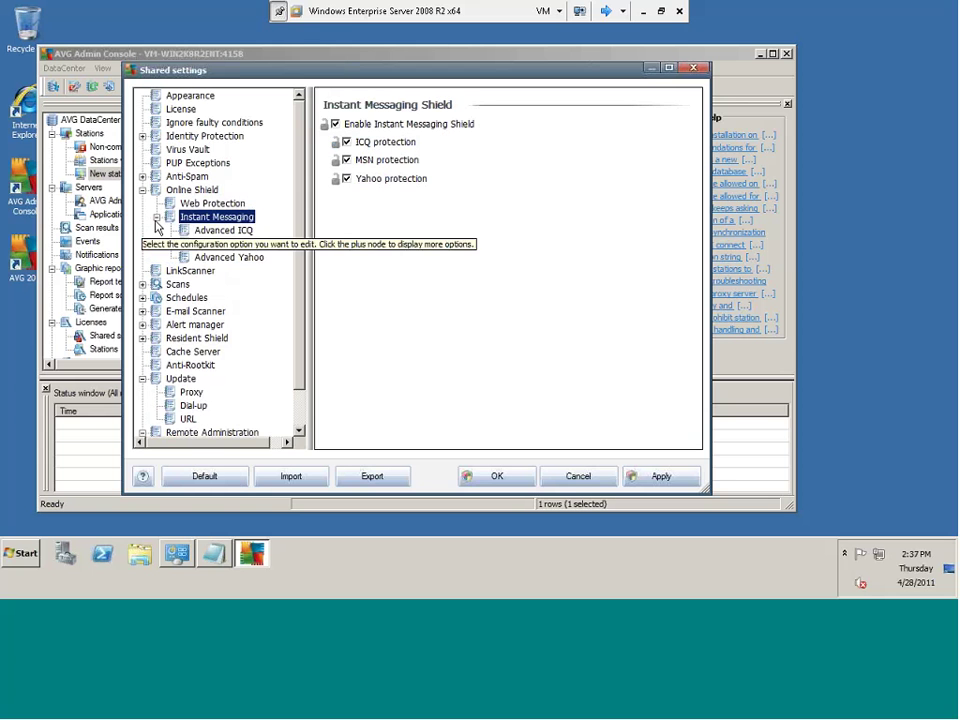
{"action": "double_click", "coordinate": [208, 214]}
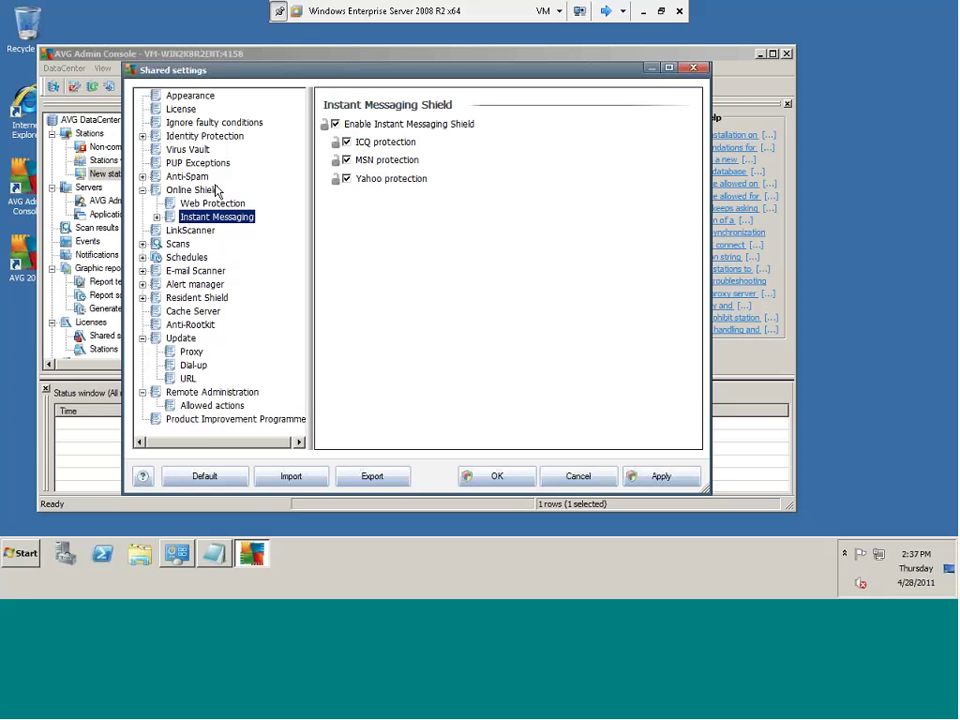
{"action": "left_click", "coordinate": [210, 203]}
{"action": "left_click", "coordinate": [200, 218]}
{"action": "left_click", "coordinate": [192, 231]}
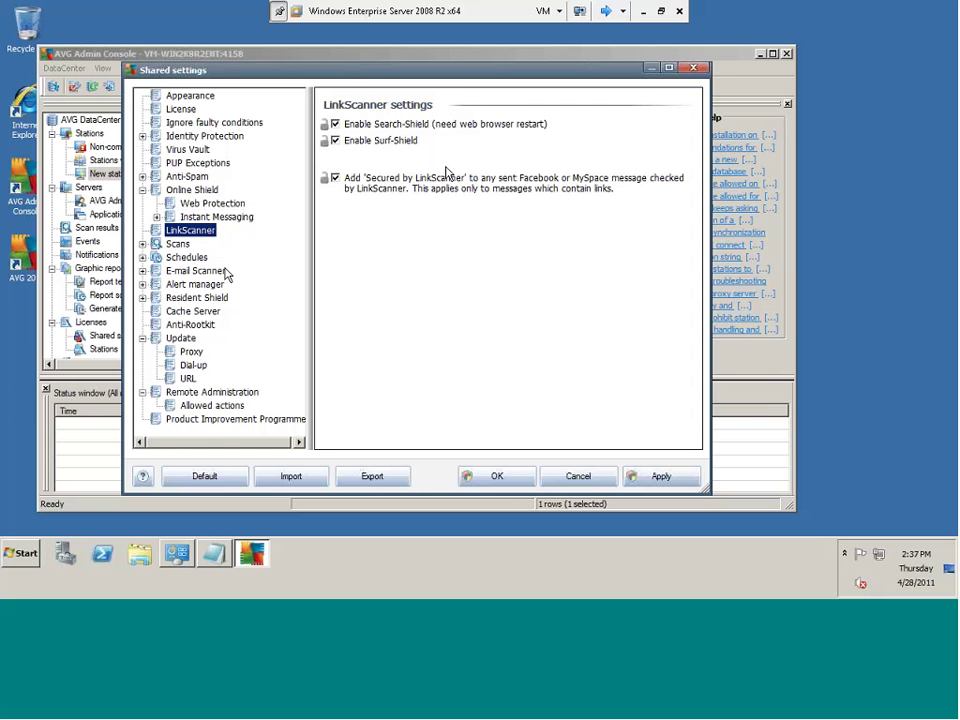
{"action": "left_click", "coordinate": [336, 141]}
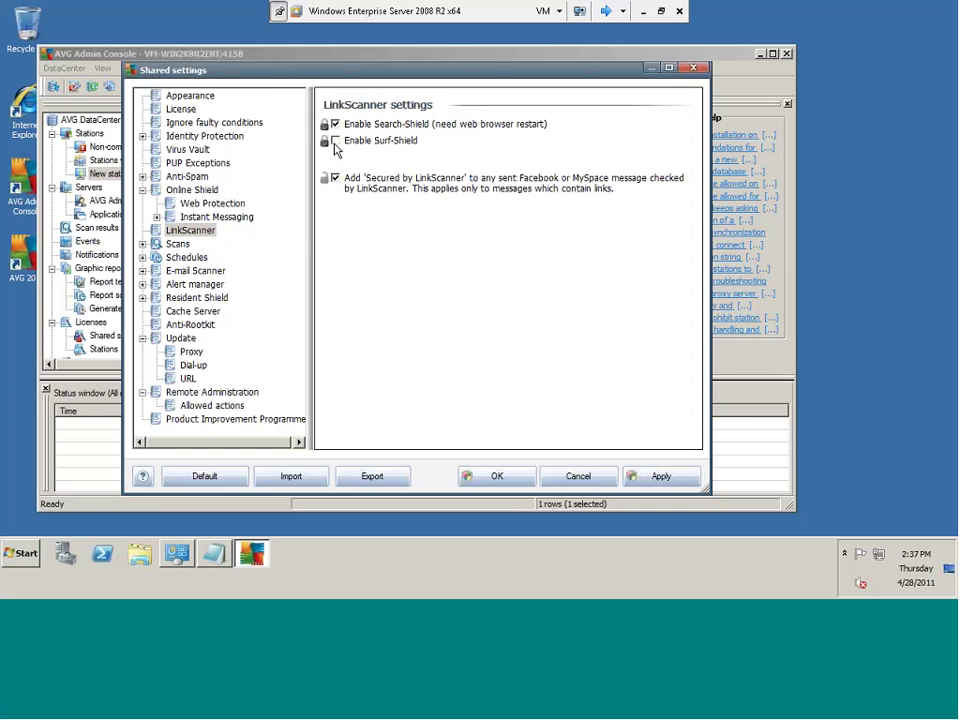
{"action": "left_click", "coordinate": [336, 142]}
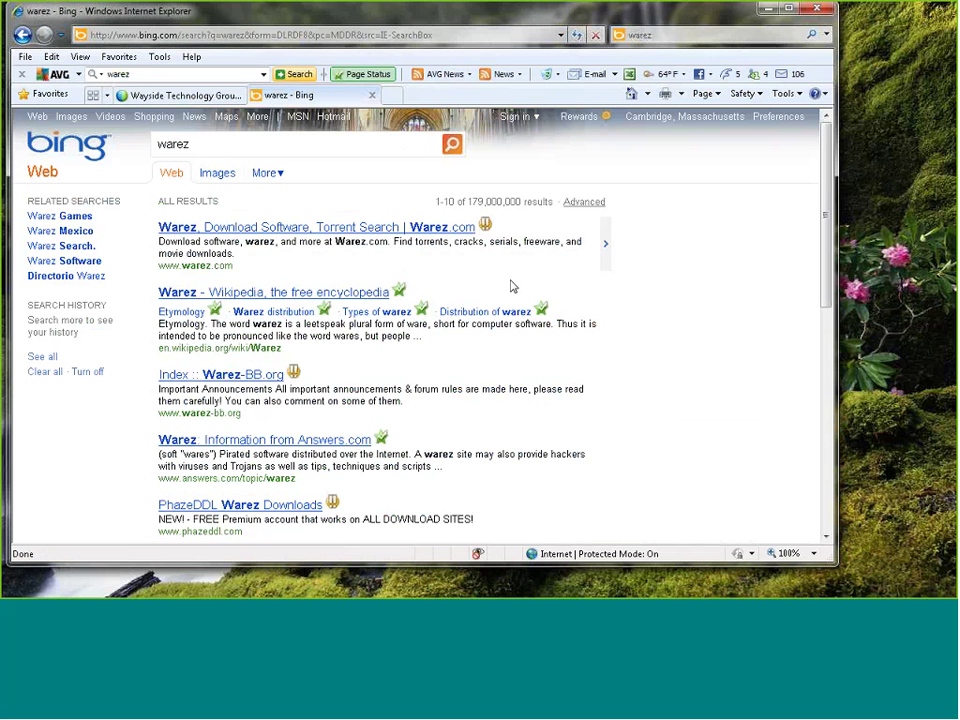
Check AVG's safety ratings on the Bing 'warez' results, including Wikipedia and Answers.com
{"action": "mouse_move", "coordinate": [542, 315]}
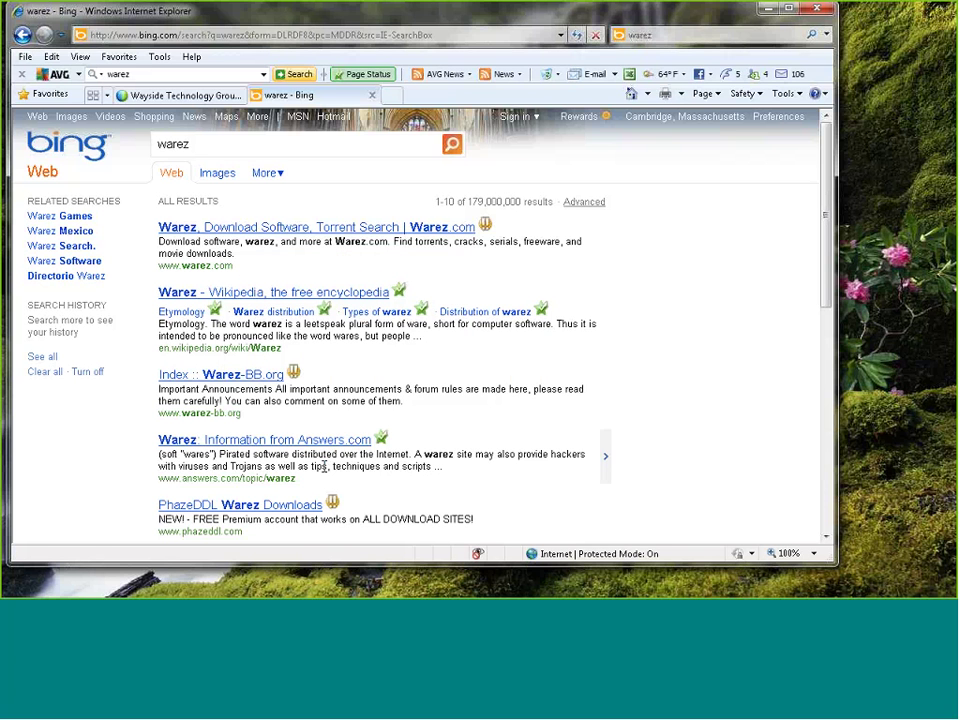
{"action": "mouse_move", "coordinate": [390, 437]}
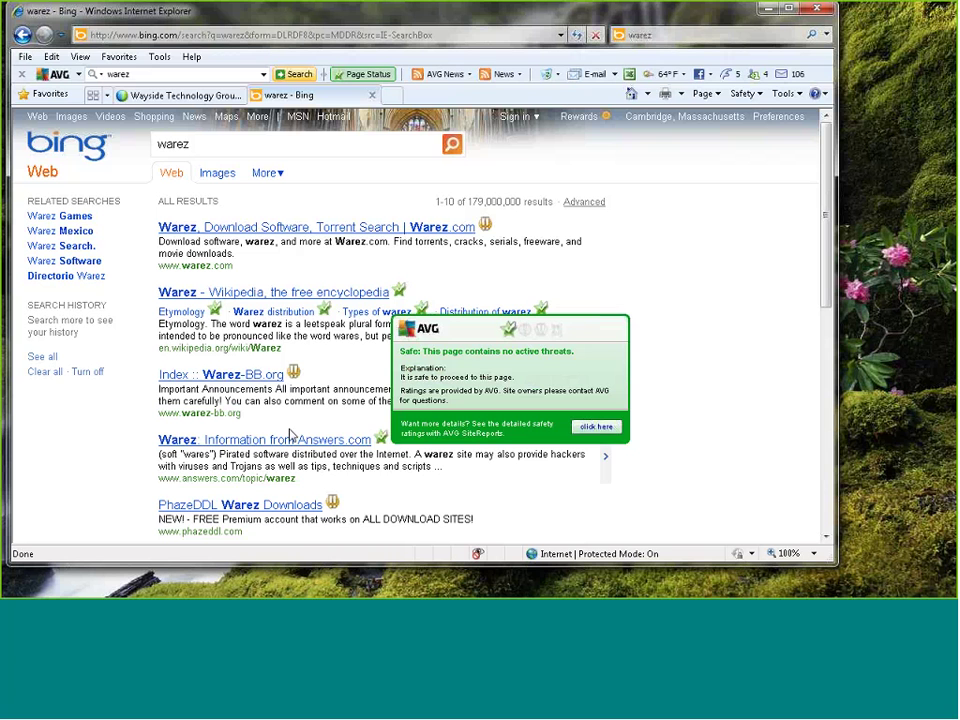
{"action": "mouse_move", "coordinate": [284, 382]}
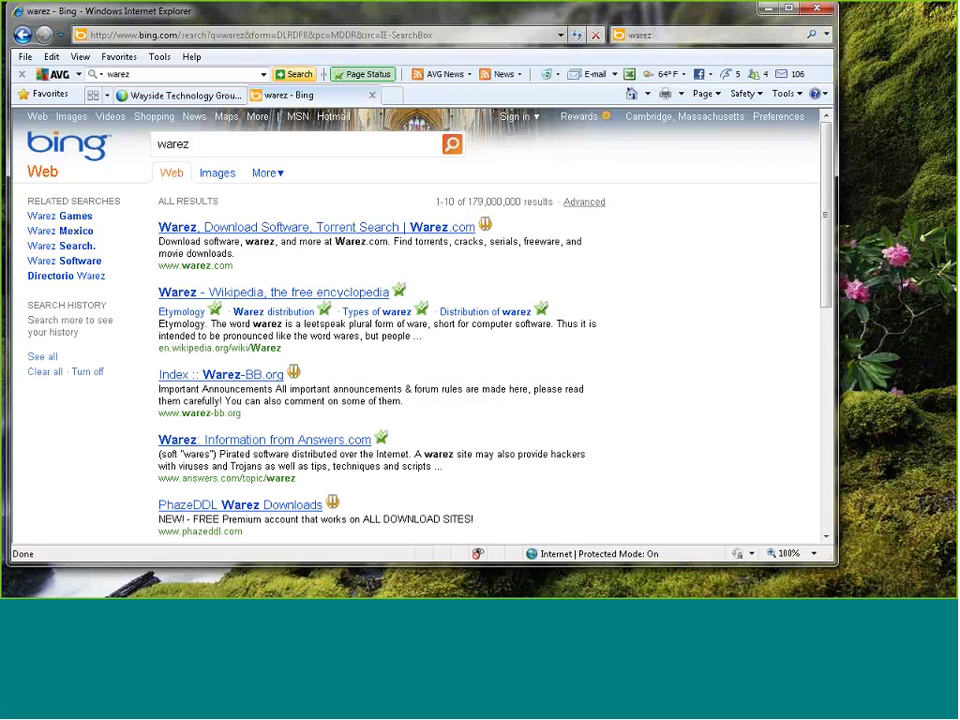
{"action": "mouse_move", "coordinate": [477, 235]}
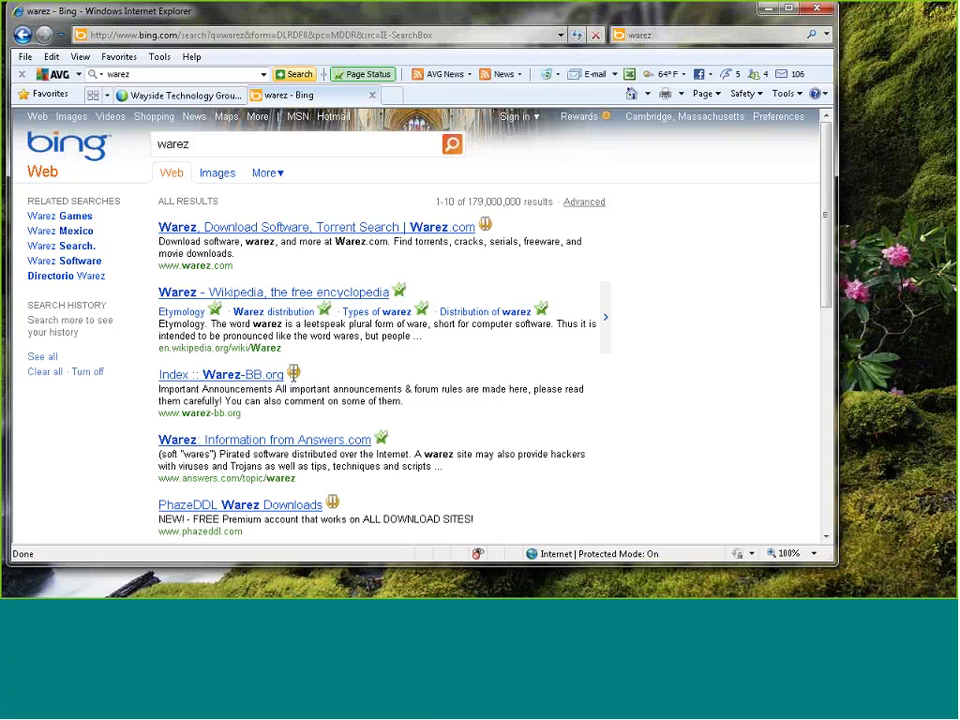
{"action": "scroll", "coordinate": [546, 311], "scroll_direction": "down", "scroll_amount": 3}
{"action": "scroll", "coordinate": [546, 311], "scroll_direction": "up", "scroll_amount": 3}
{"action": "mouse_move", "coordinate": [399, 291]}
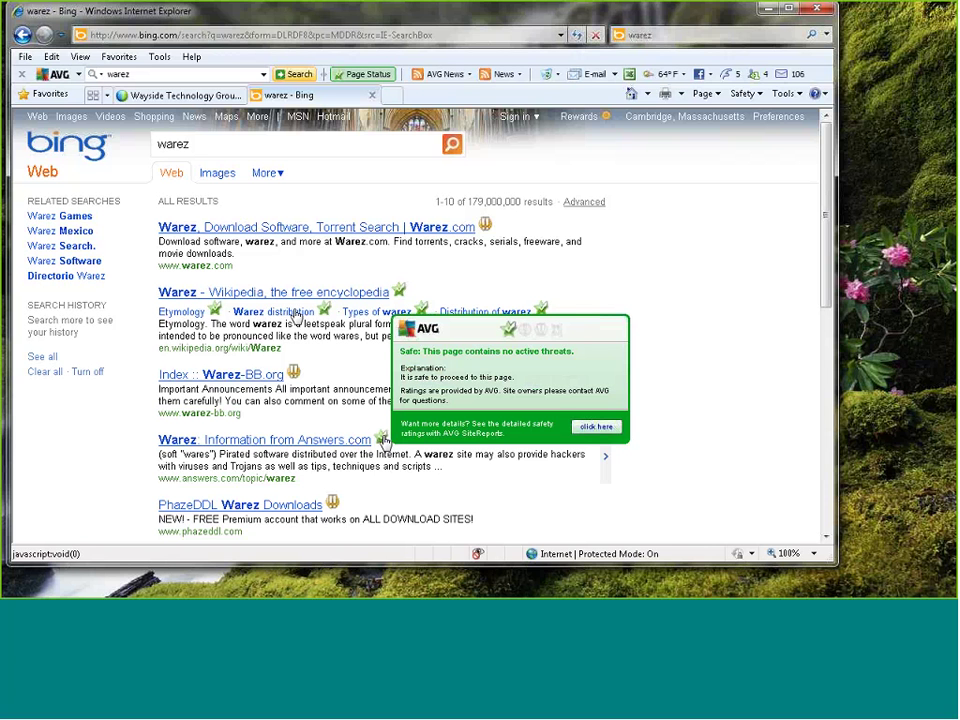
{"action": "left_click", "coordinate": [311, 36]}
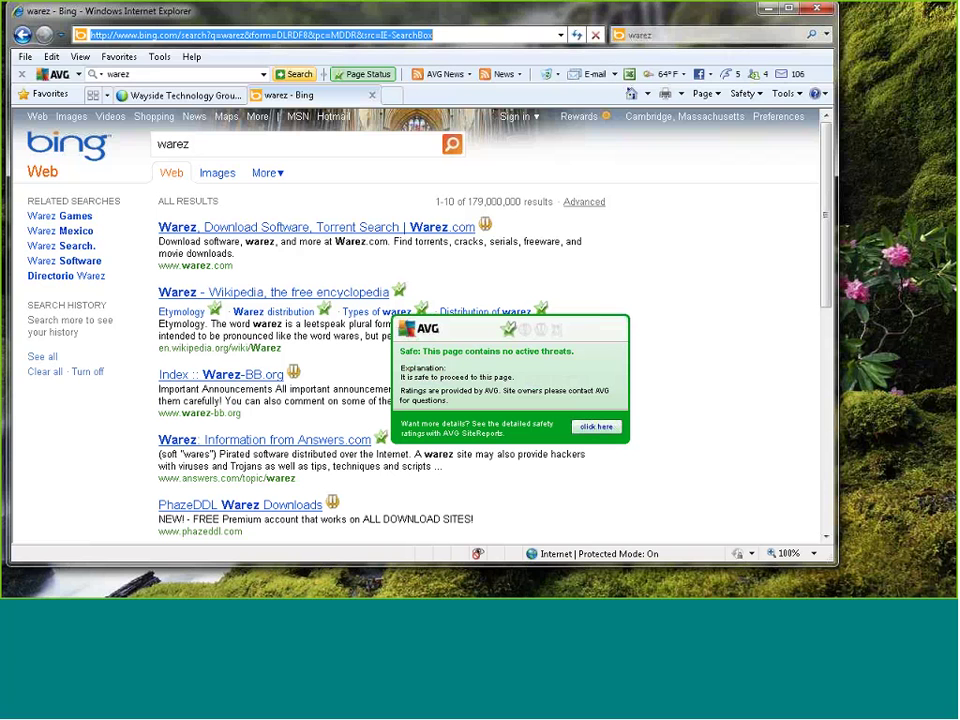
{"action": "type", "text": "www.e"}
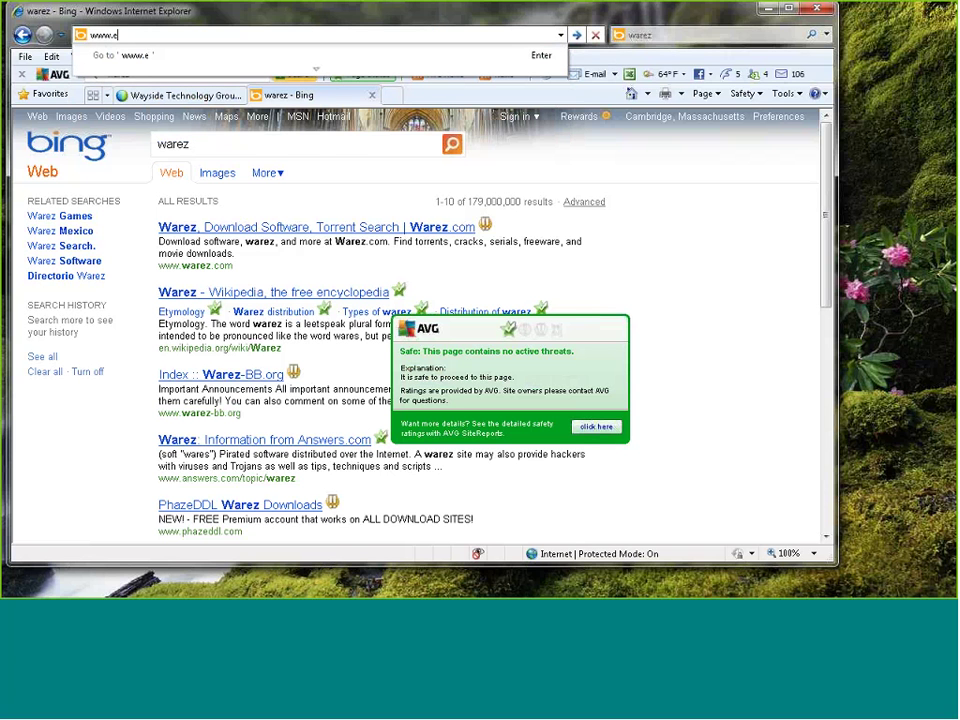
{"action": "type", "text": "icar.o"}
{"action": "type", "text": "rg"}
{"action": "key", "text": "Return"}
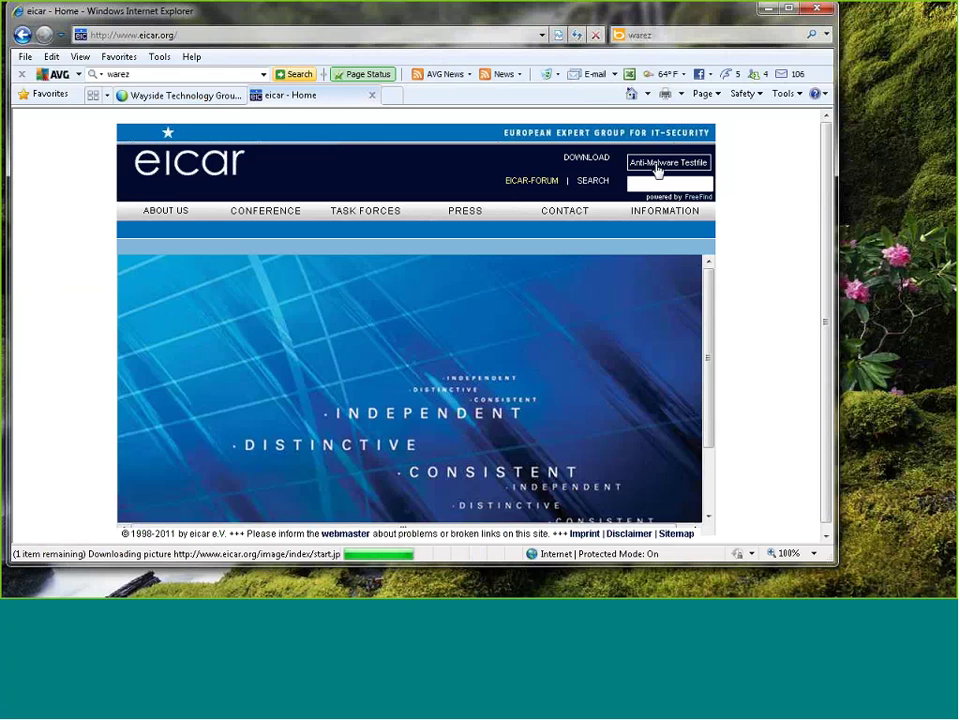
{"action": "left_click", "coordinate": [658, 168]}
Select the EICAR test string and scroll down to the download links
{"action": "scroll", "coordinate": [462, 424], "scroll_direction": "down", "scroll_amount": 10}
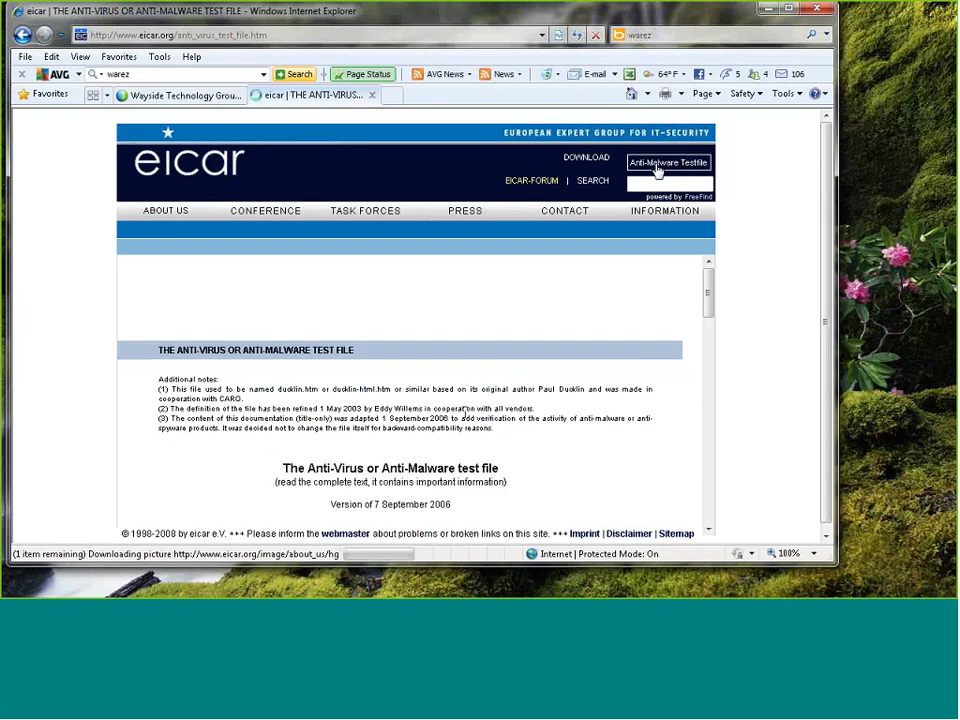
{"action": "scroll", "coordinate": [462, 424], "scroll_direction": "down", "scroll_amount": 7}
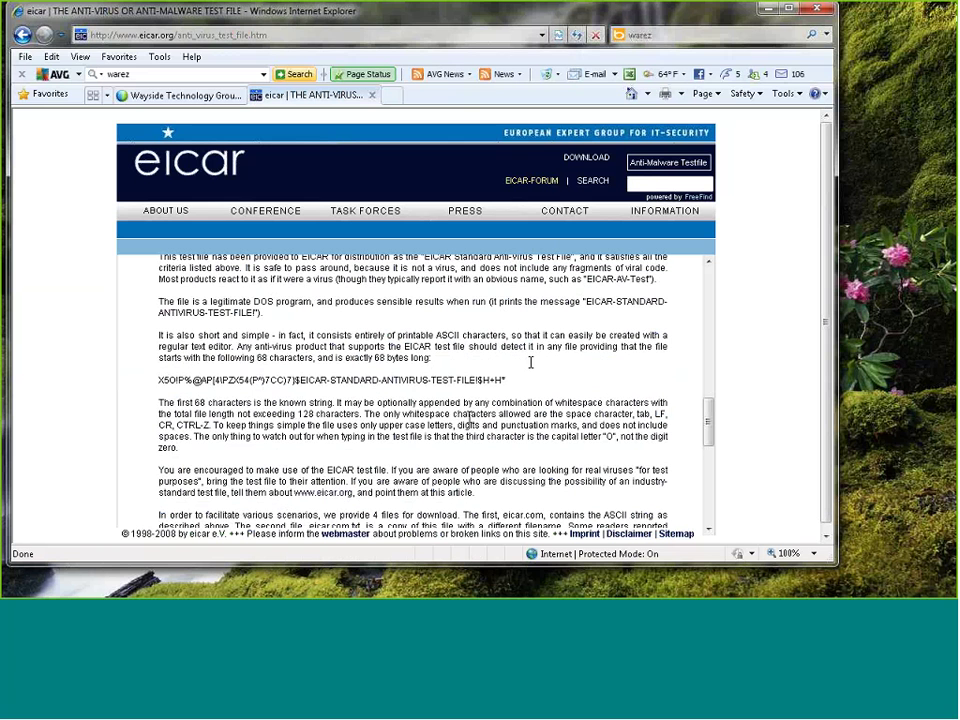
{"action": "left_click_drag", "start_coordinate": [510, 381], "coordinate": [156, 381]}
{"action": "scroll", "coordinate": [436, 390], "scroll_direction": "down", "scroll_amount": 5}
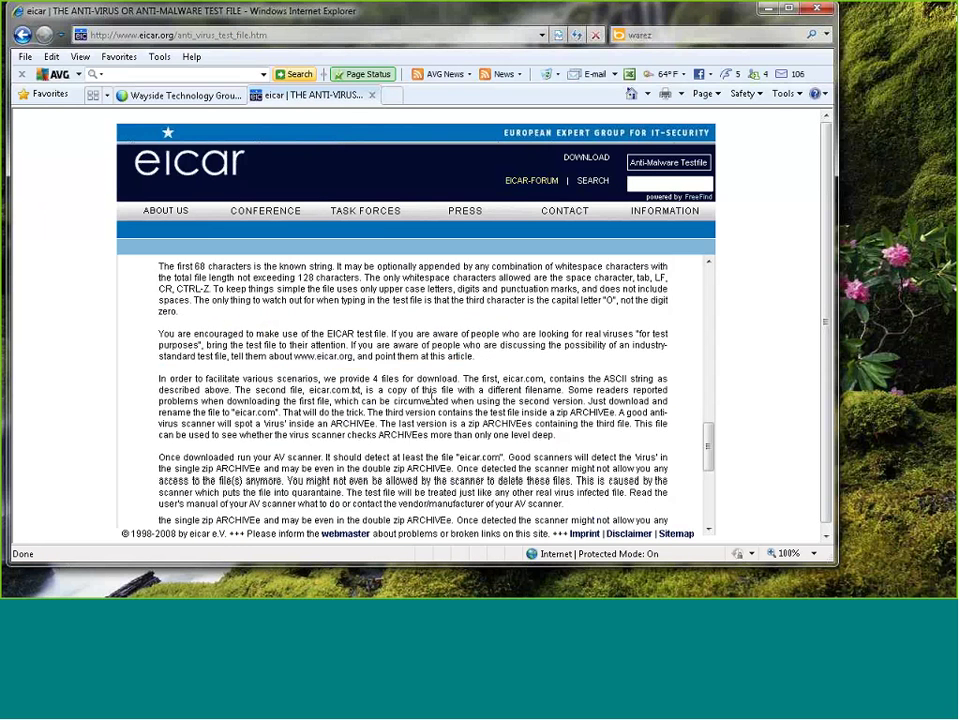
{"action": "scroll", "coordinate": [425, 408], "scroll_direction": "down", "scroll_amount": 1}
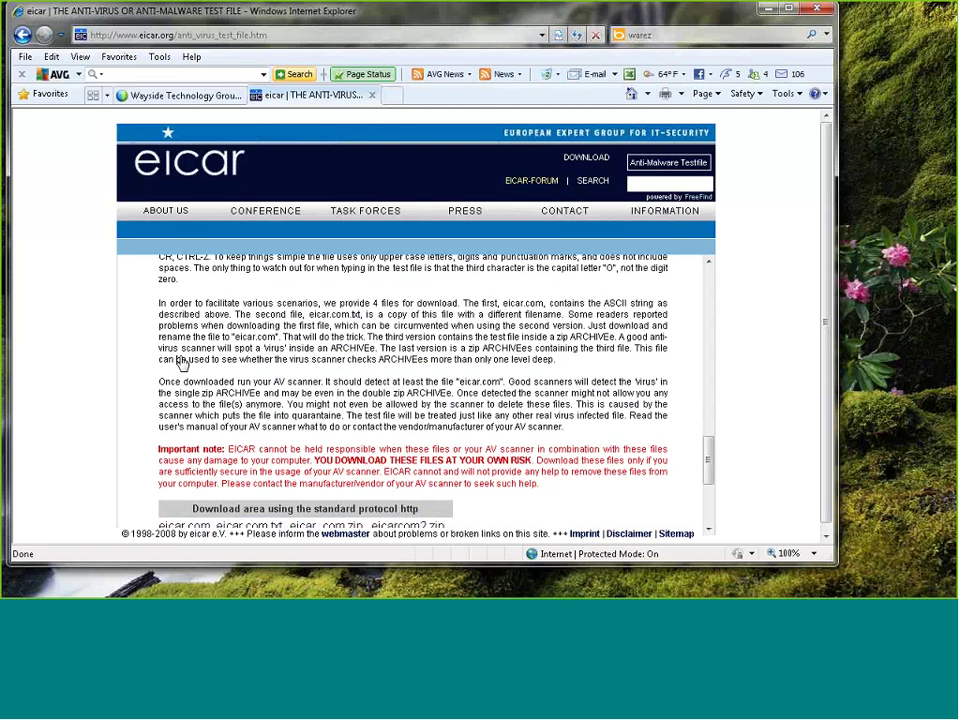
{"action": "scroll", "coordinate": [182, 362], "scroll_direction": "down", "scroll_amount": 4}
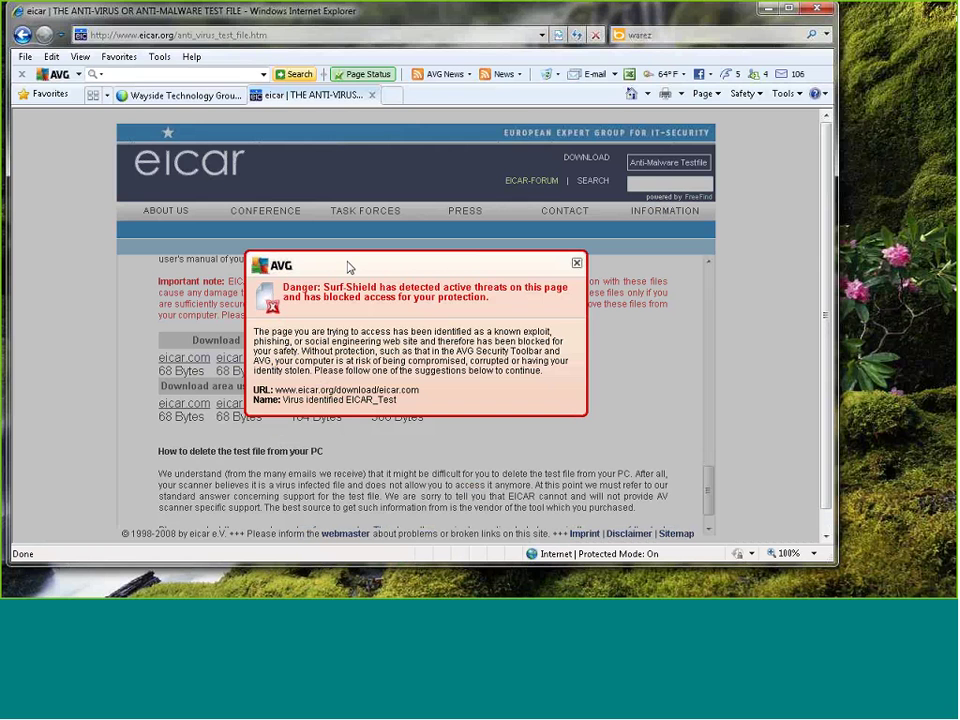
Dismiss the Surf-Shield danger warning and the threat-blocked alerts
{"action": "left_click", "coordinate": [326, 287]}
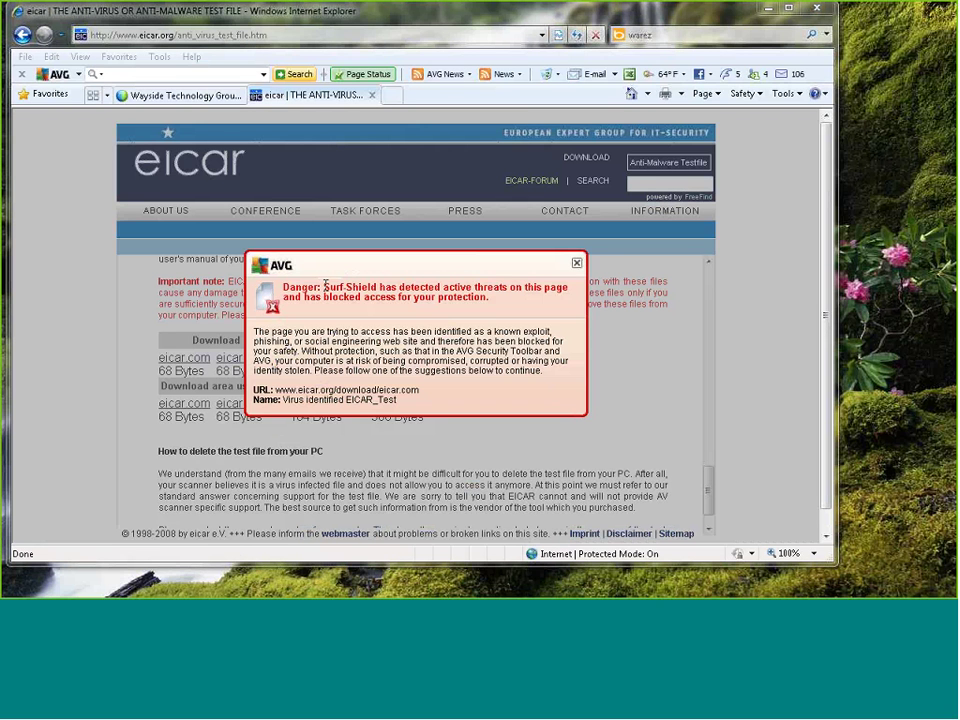
{"action": "left_click_drag", "start_coordinate": [324, 287], "coordinate": [472, 310]}
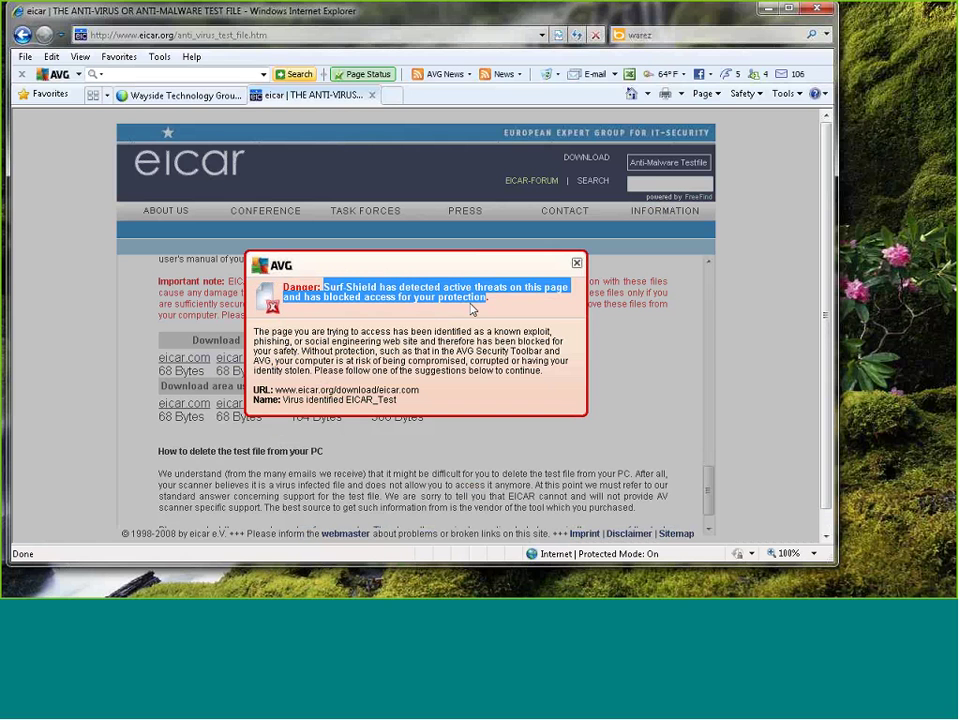
{"action": "left_click", "coordinate": [420, 330]}
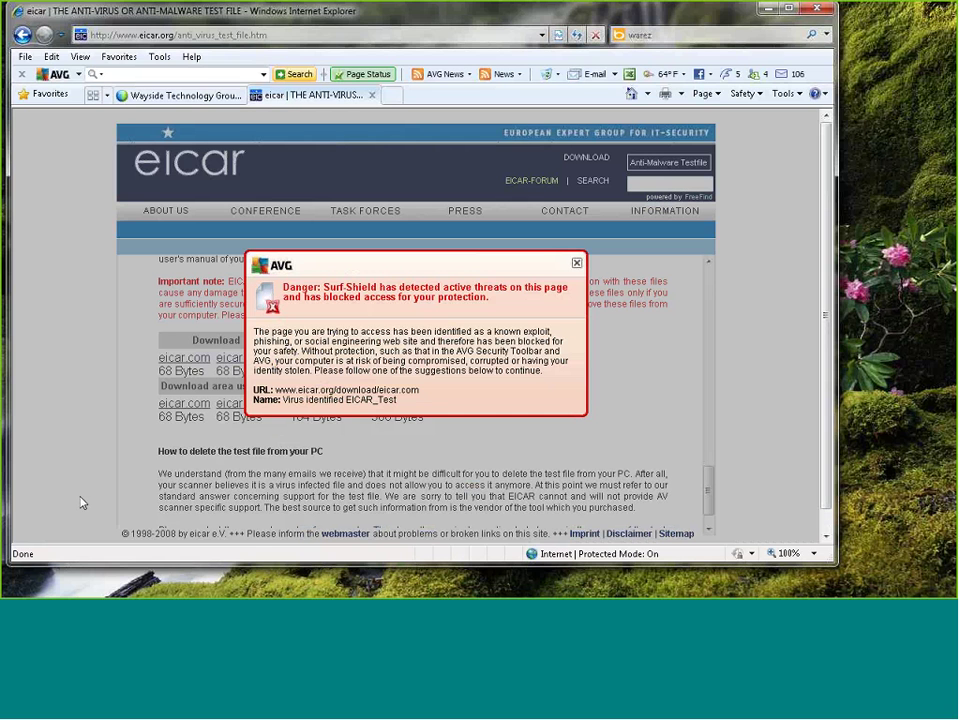
{"action": "left_click_drag", "start_coordinate": [258, 147], "coordinate": [257, 236]}
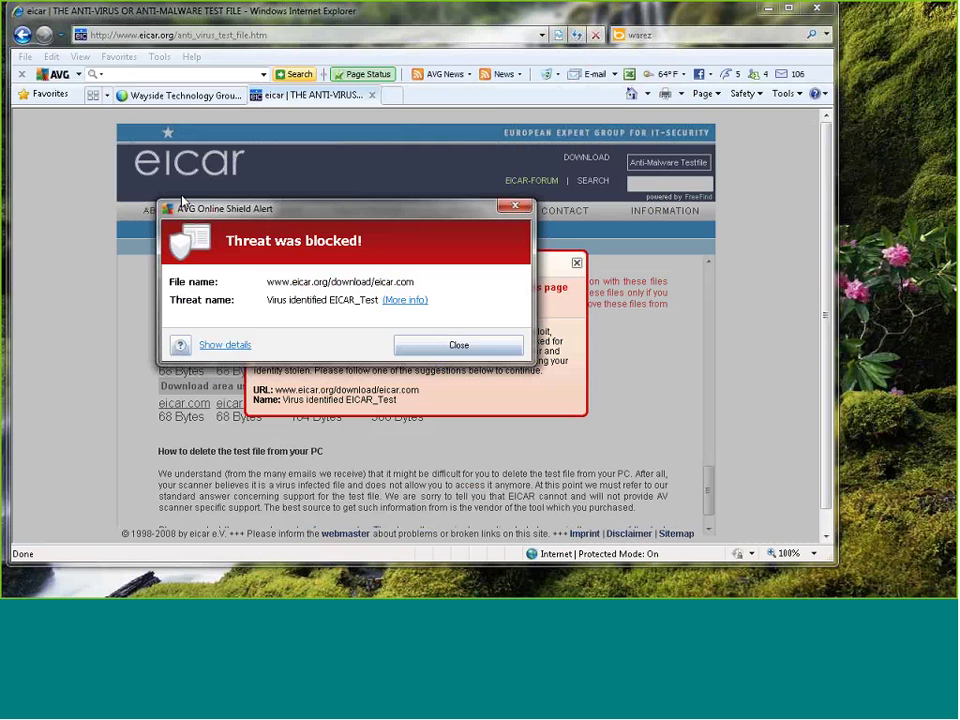
{"action": "left_click", "coordinate": [514, 206]}
{"action": "left_click", "coordinate": [515, 208]}
{"action": "left_click", "coordinate": [577, 263]}
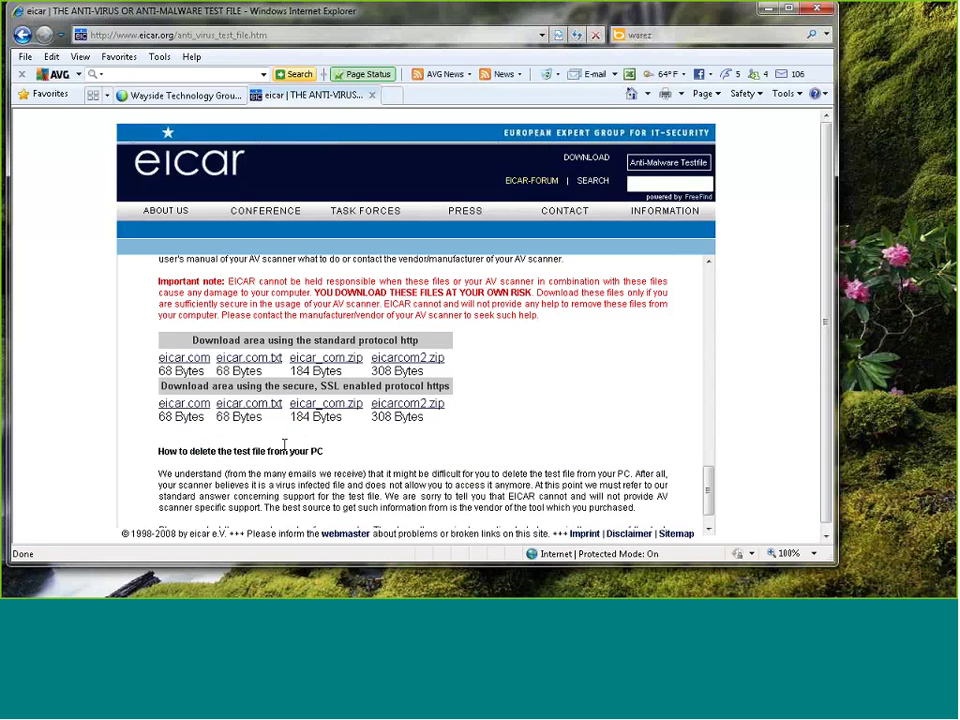
Try downloading eicar_com.zip, eicarcom2.zip and eicar.com, then close the Surf-Shield warning
{"action": "left_click", "coordinate": [345, 357]}
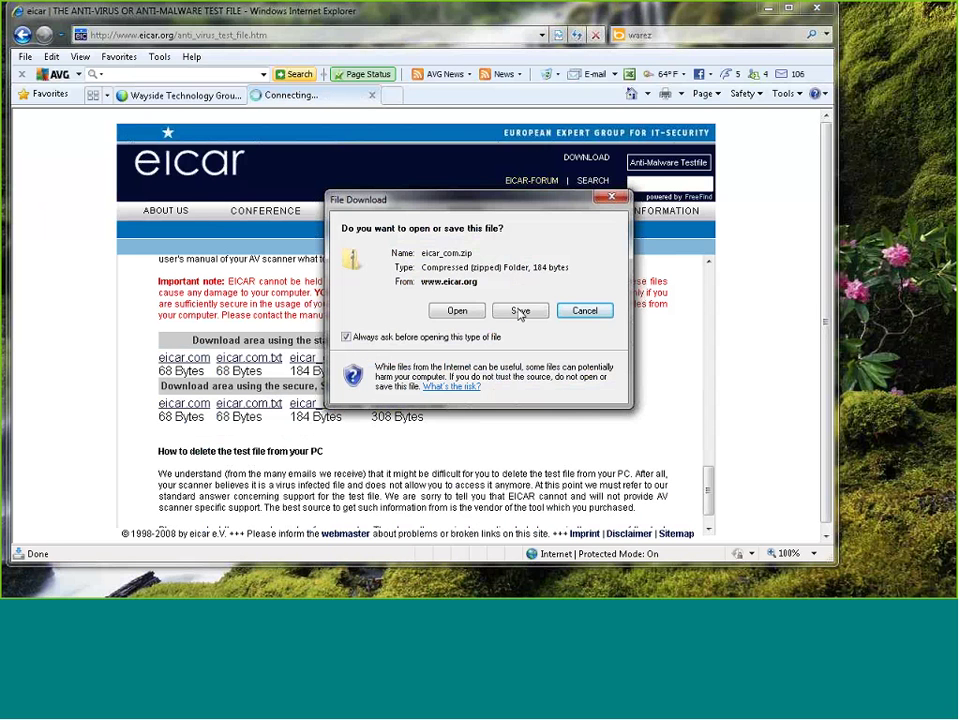
{"action": "left_click", "coordinate": [521, 311]}
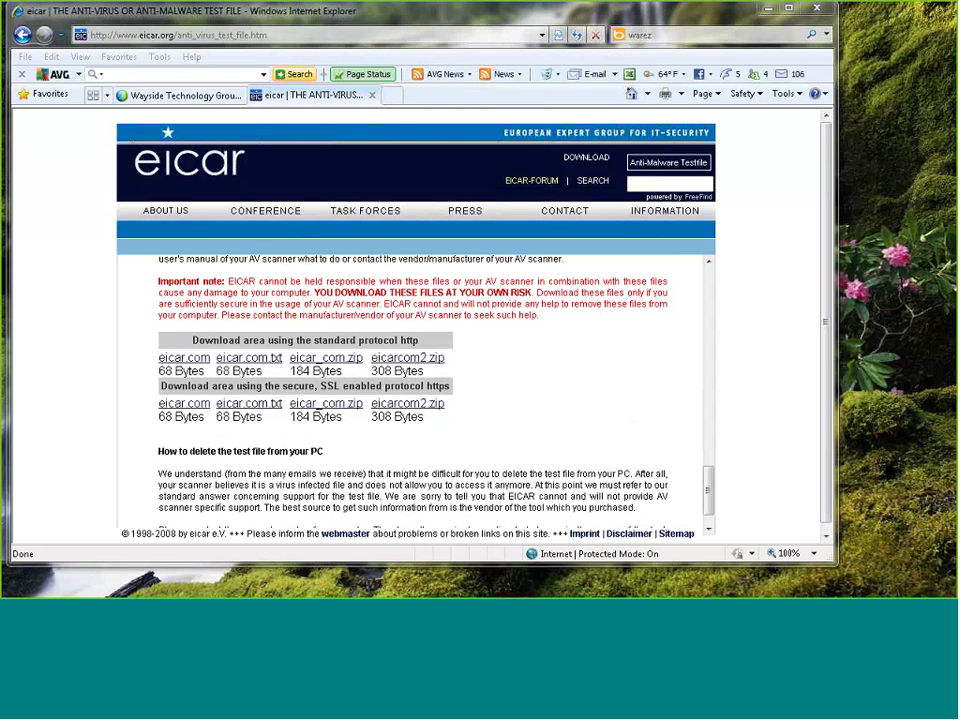
{"action": "left_click", "coordinate": [407, 357]}
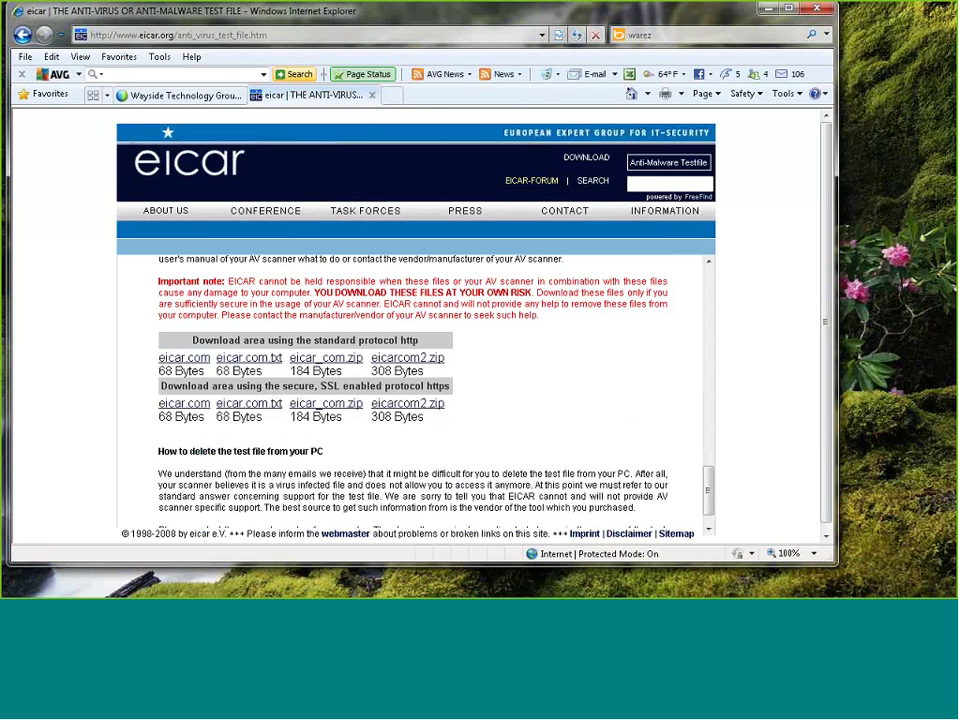
{"action": "left_click", "coordinate": [189, 364]}
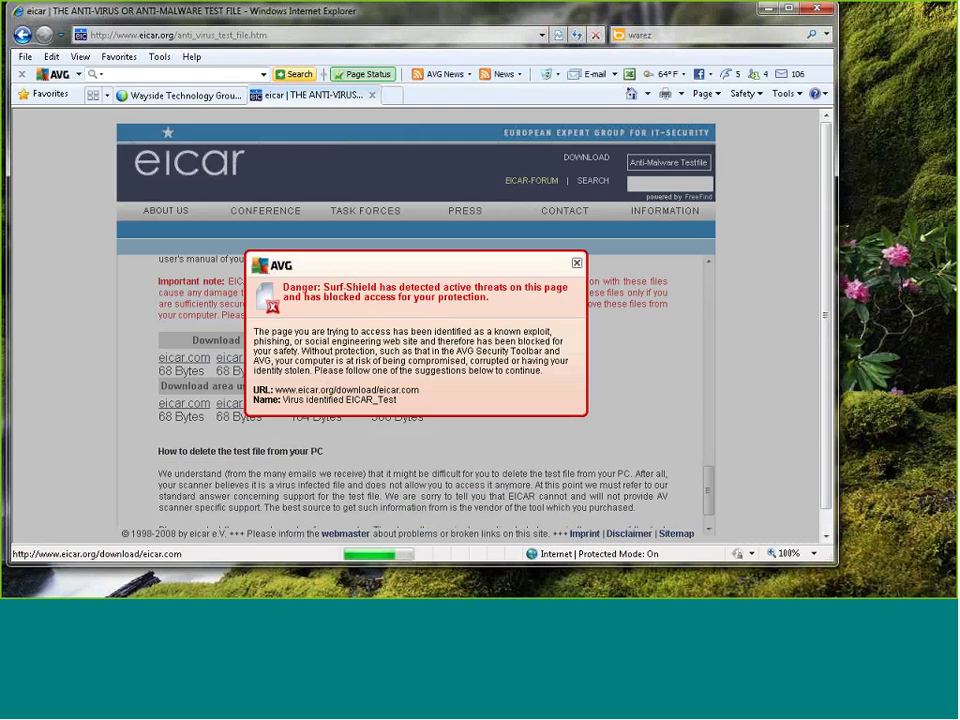
{"action": "left_click_drag", "start_coordinate": [323, 287], "coordinate": [502, 298]}
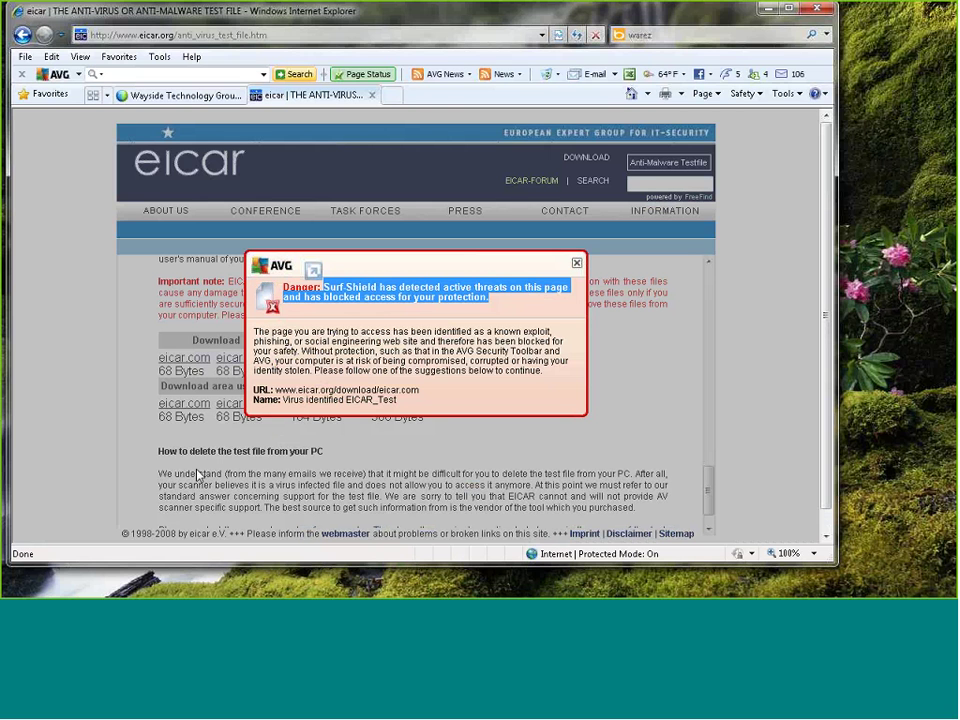
{"action": "left_click", "coordinate": [313, 270]}
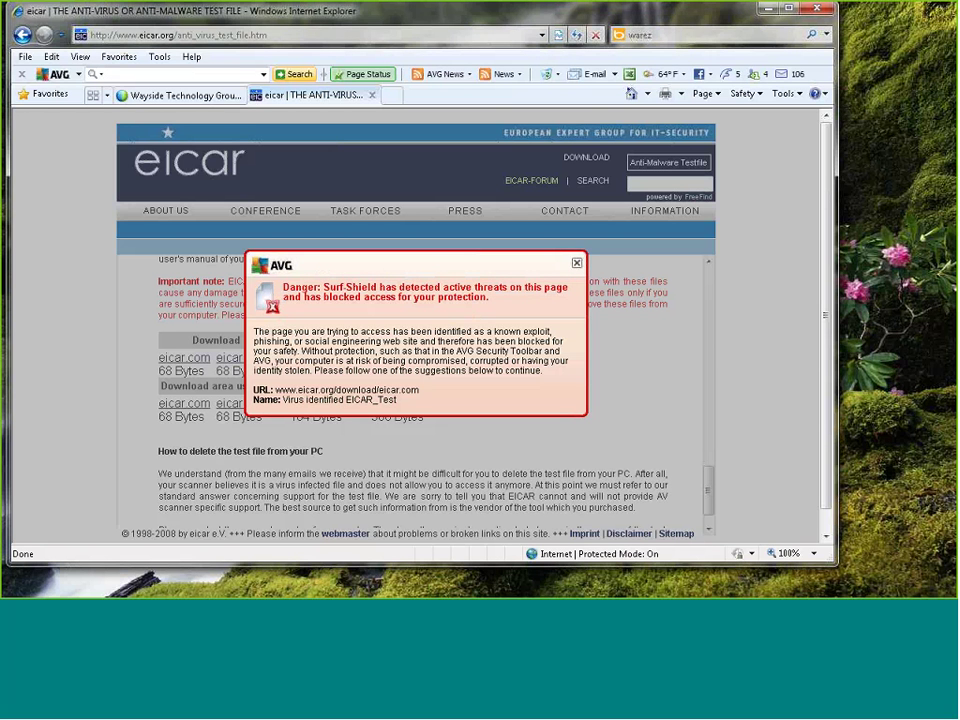
{"action": "left_click_drag", "start_coordinate": [489, 297], "coordinate": [327, 266]}
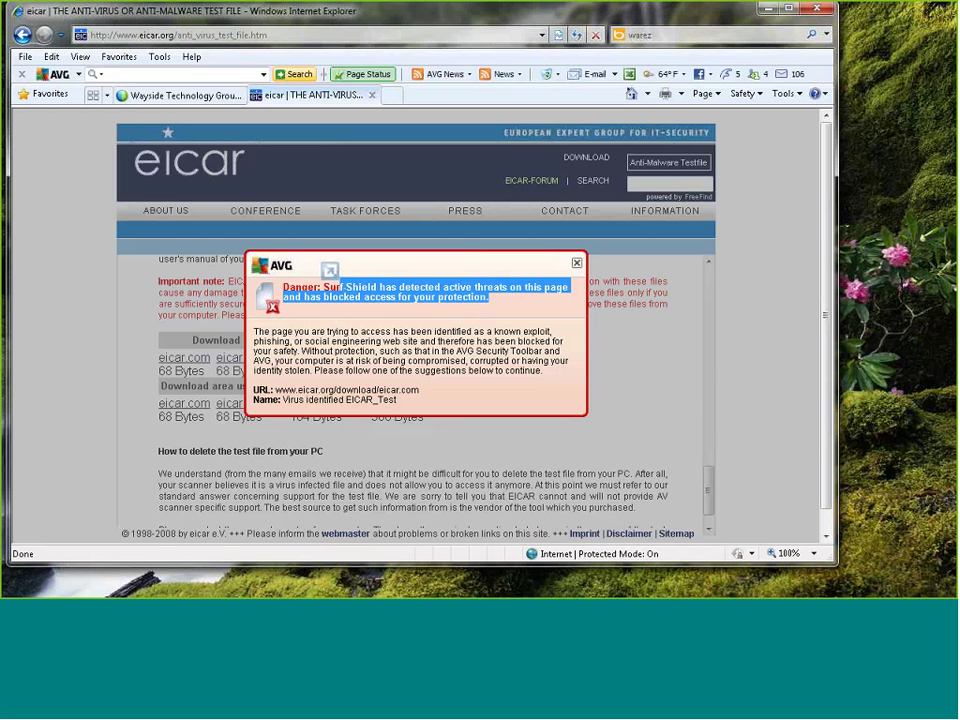
{"action": "left_click", "coordinate": [577, 264]}
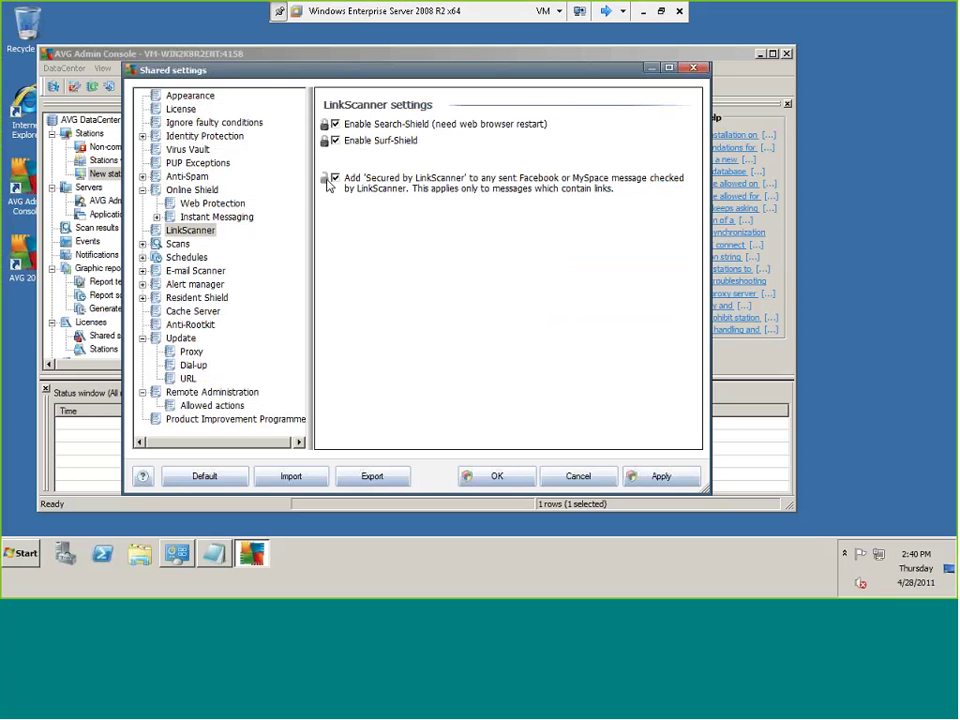
Enable the 'Secured by LinkScanner' tag in the shared LinkScanner settings and collapse the Update branch
{"action": "left_click", "coordinate": [336, 180]}
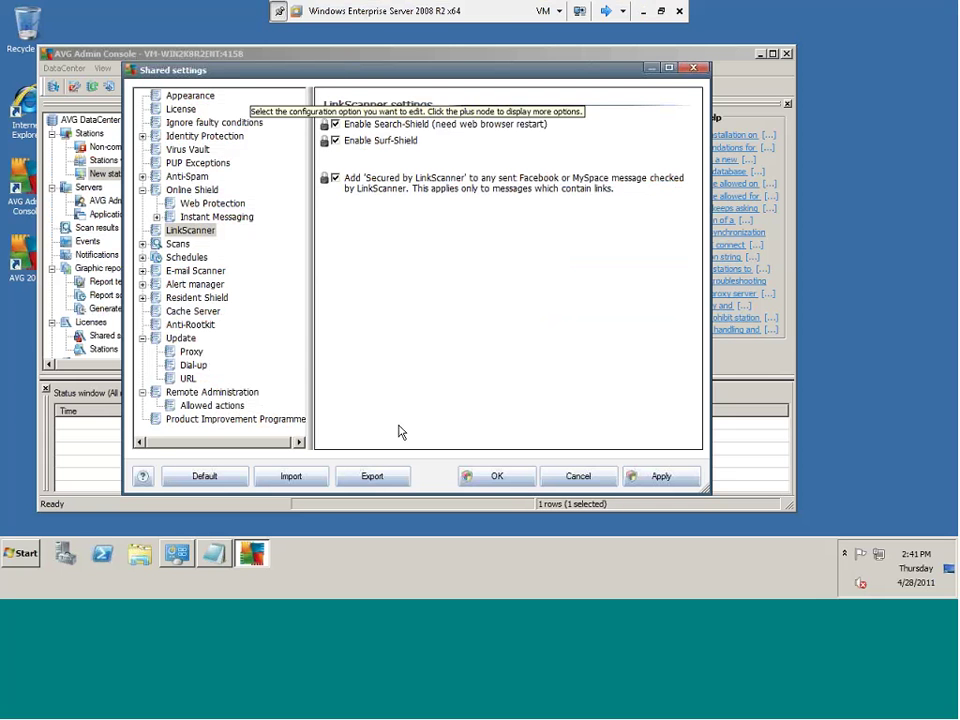
{"action": "left_click", "coordinate": [195, 229]}
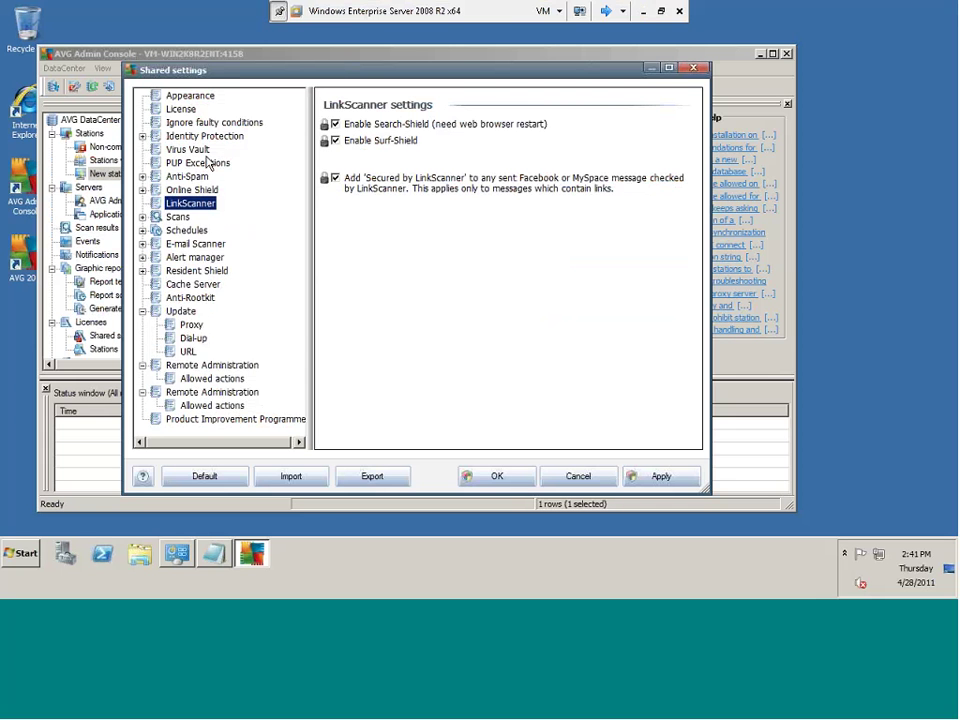
{"action": "left_click", "coordinate": [142, 311]}
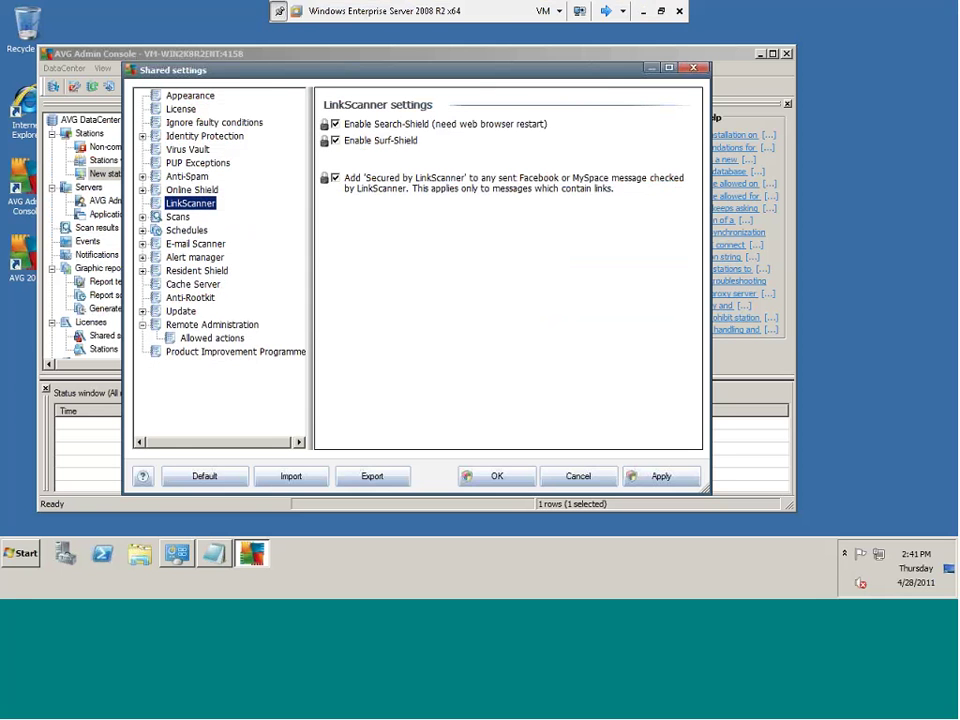
Set shared Identity Protection to automatically quarantine known threats, then collapse its branch
{"action": "left_click", "coordinate": [182, 137]}
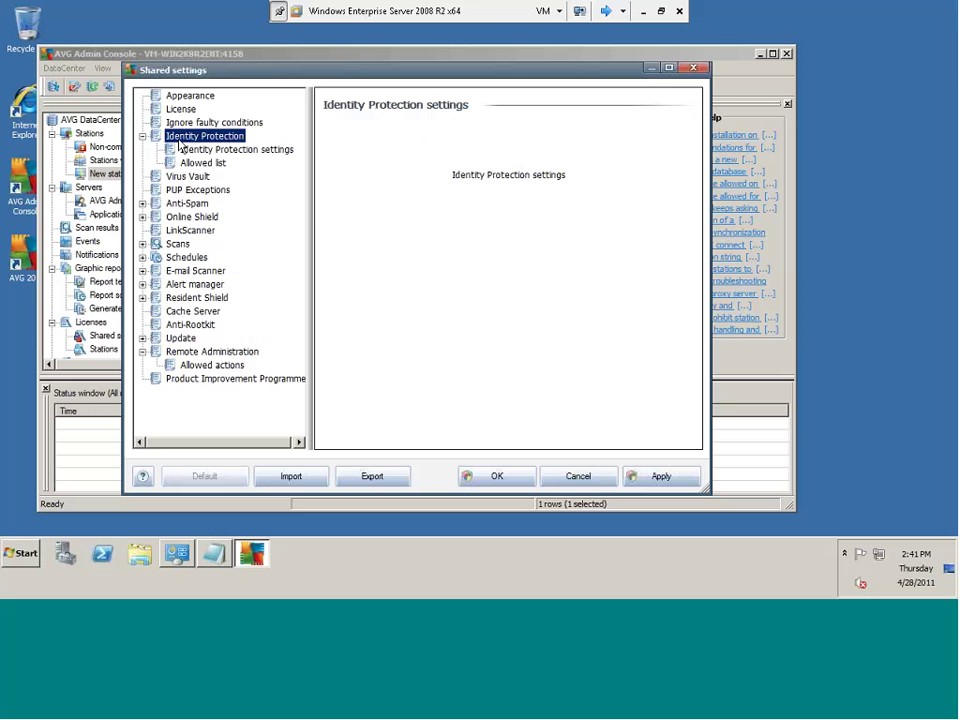
{"action": "left_click", "coordinate": [190, 149]}
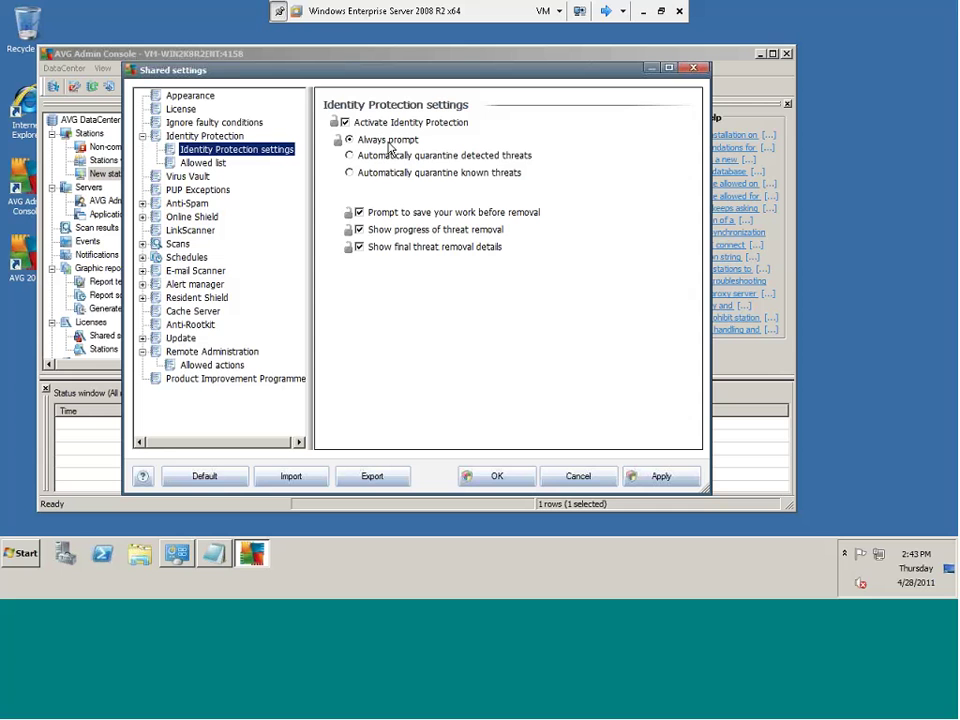
{"action": "left_click", "coordinate": [389, 144]}
{"action": "left_click", "coordinate": [461, 174]}
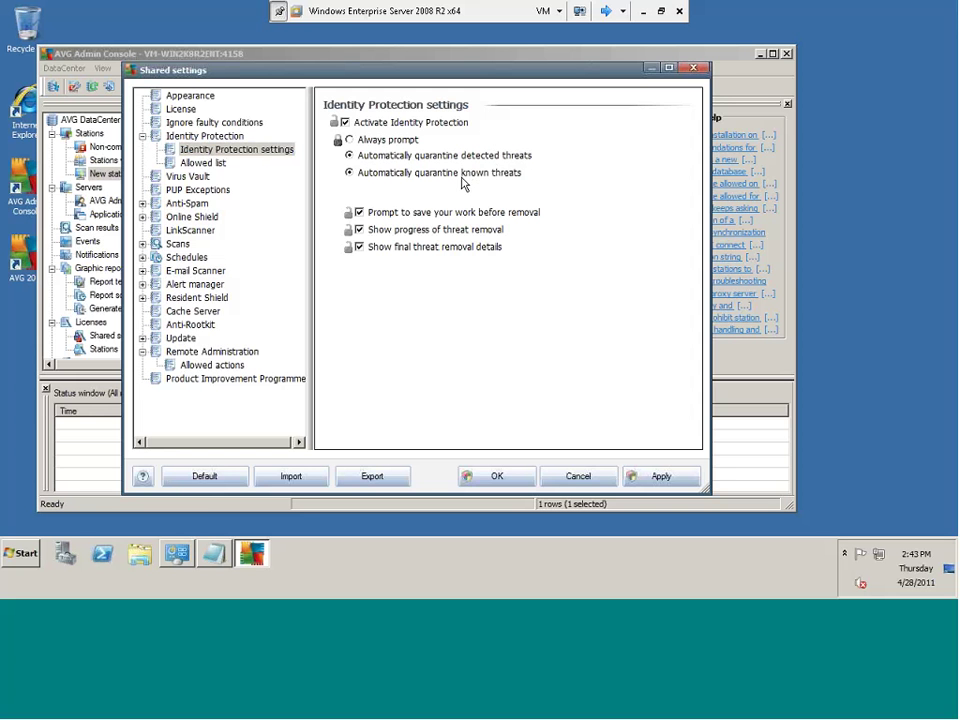
{"action": "left_click", "coordinate": [264, 152]}
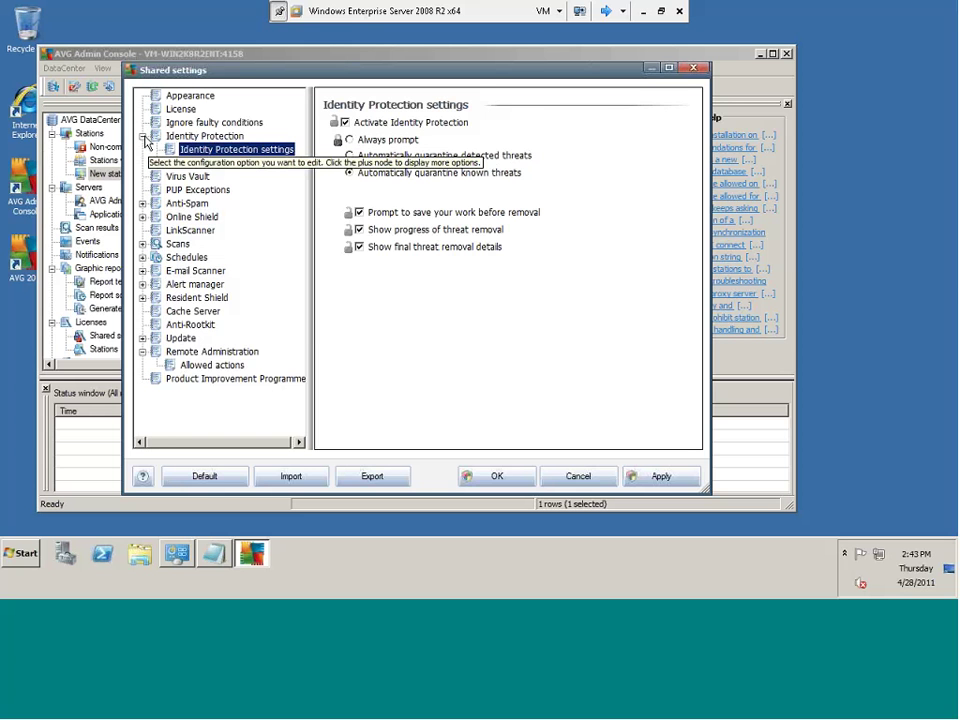
{"action": "left_click", "coordinate": [143, 136]}
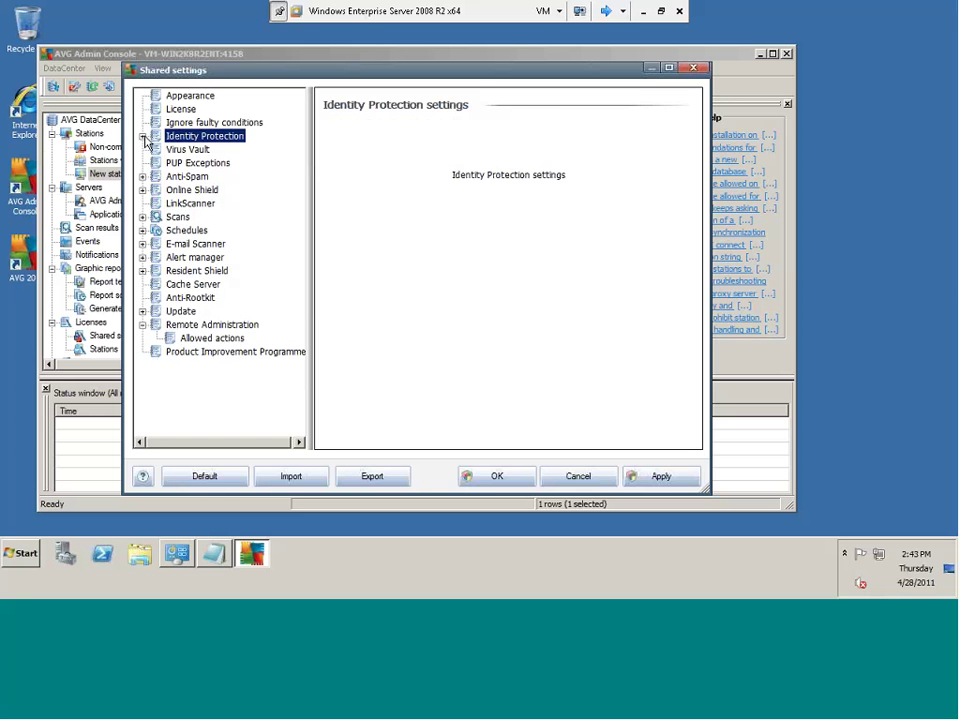
Enable e-mail alerts for Virus Vault additions, found threats and Identity Protection malware detections
{"action": "double_click", "coordinate": [204, 258]}
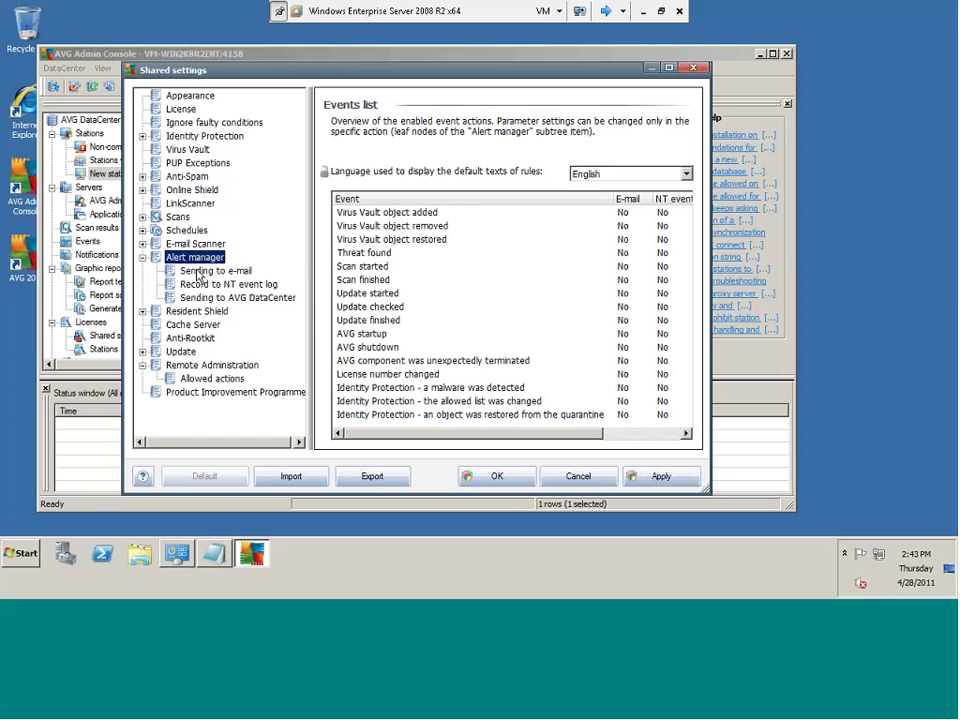
{"action": "left_click", "coordinate": [198, 272]}
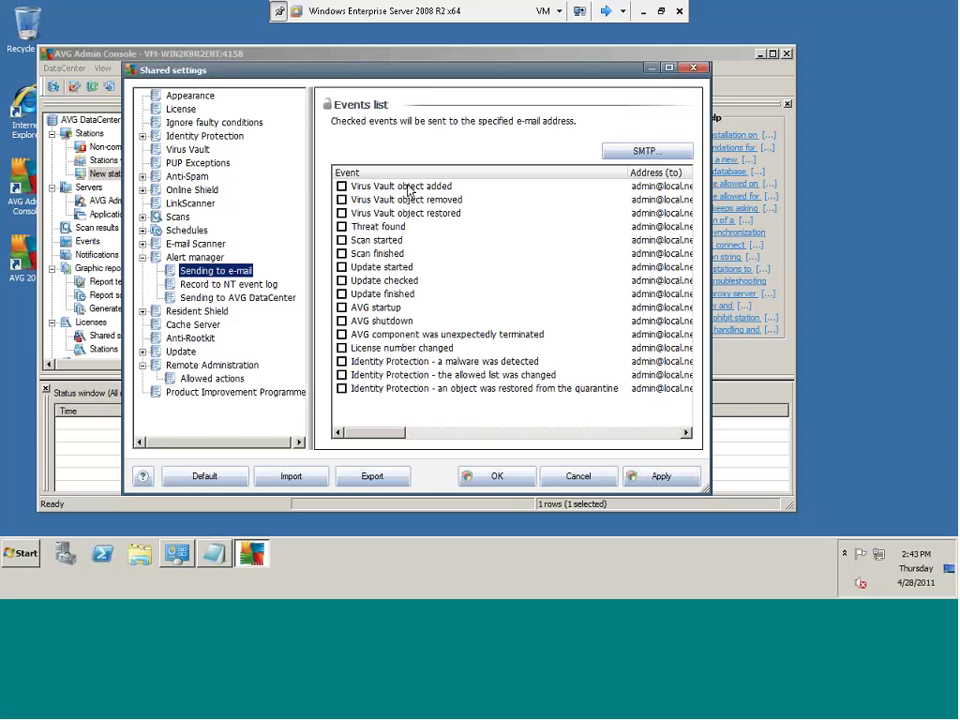
{"action": "left_click", "coordinate": [342, 187]}
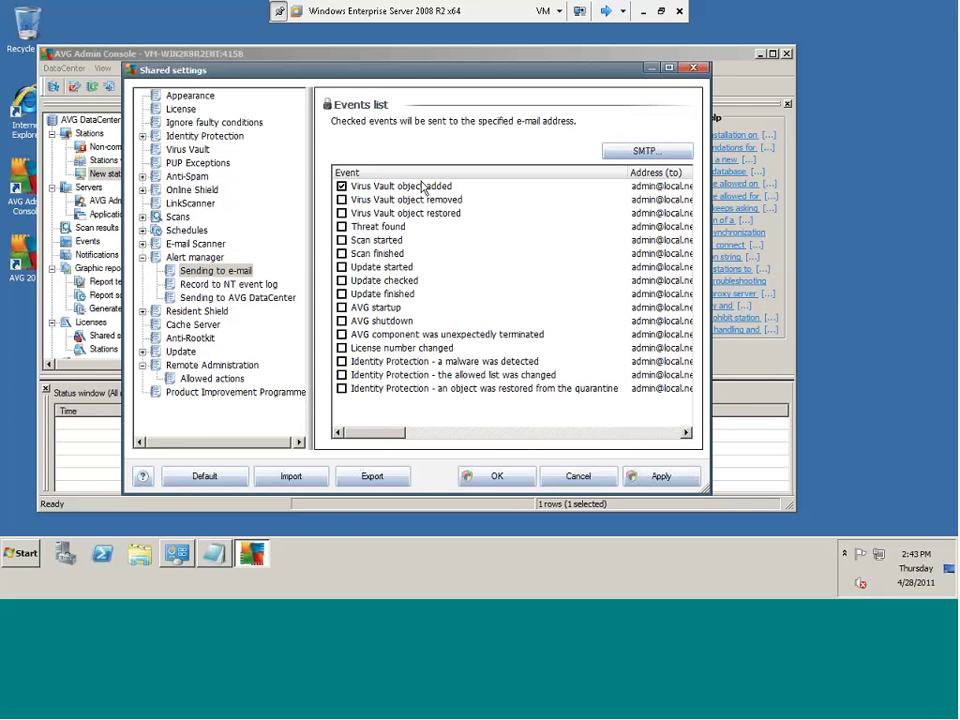
{"action": "left_click", "coordinate": [342, 227]}
{"action": "left_click", "coordinate": [341, 362]}
Close the outgoing e-mail server settings unchanged and show the Record to NT event log list
{"action": "left_click", "coordinate": [640, 152]}
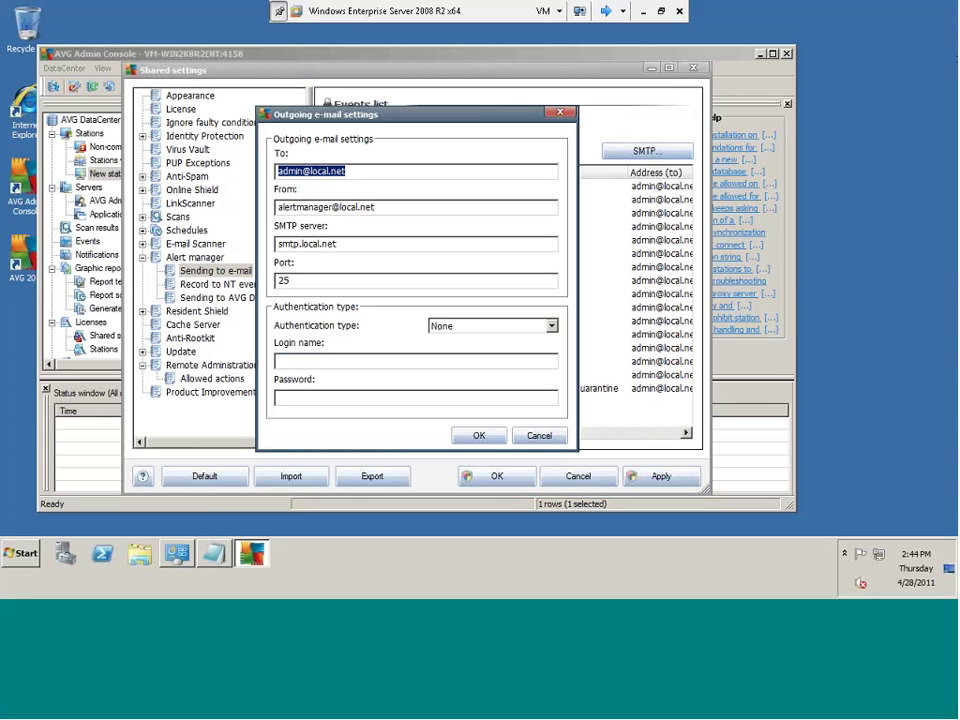
{"action": "left_click", "coordinate": [538, 437]}
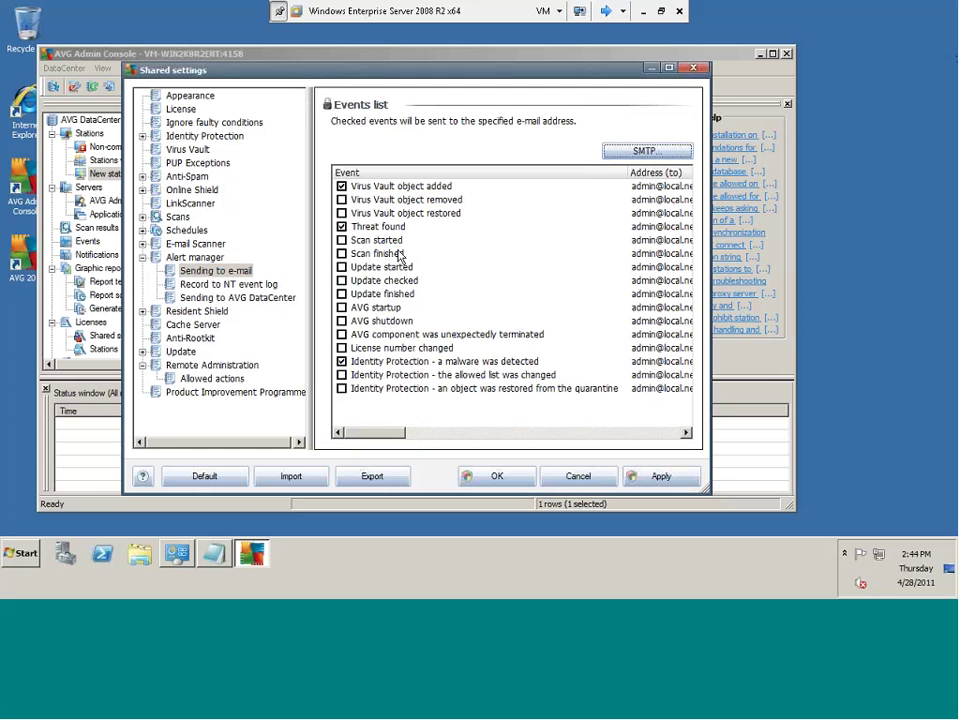
{"action": "left_click", "coordinate": [230, 284]}
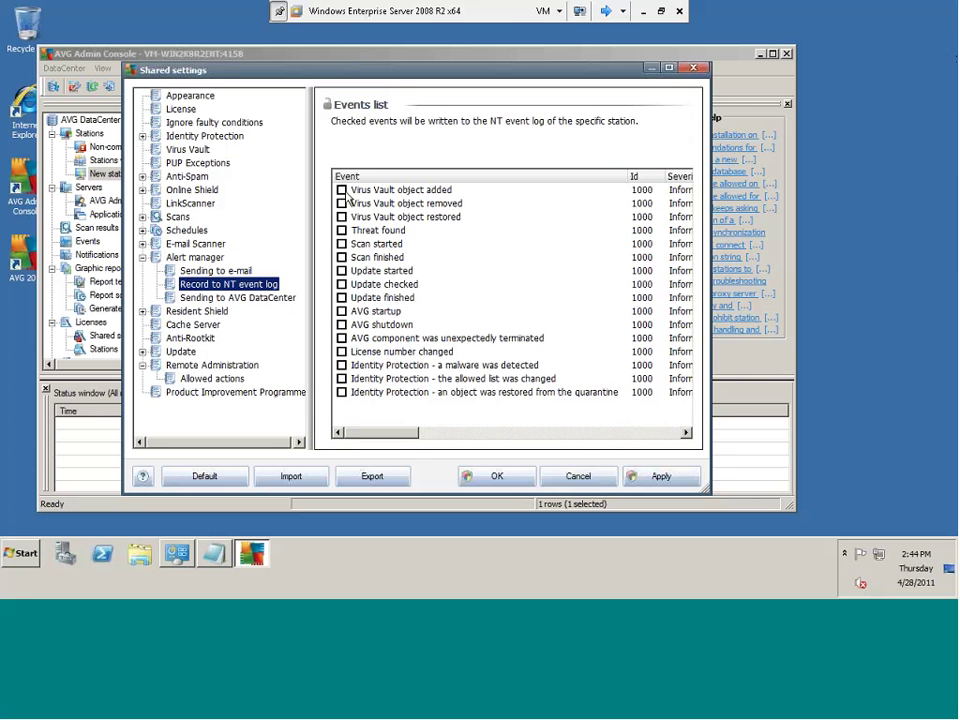
Log Virus Vault additions, found threats and Identity Protection malware detections to the NT event log
{"action": "left_click", "coordinate": [341, 190]}
{"action": "left_click", "coordinate": [341, 230]}
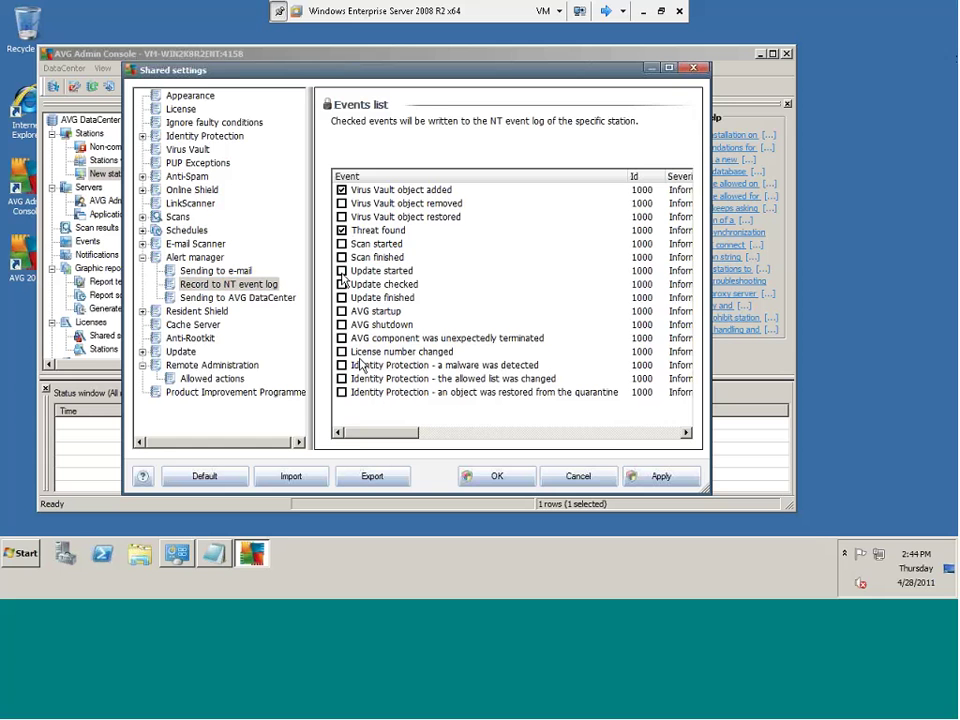
{"action": "left_click", "coordinate": [341, 366]}
Review the Alert manager overview, then apply and close the shared settings
{"action": "left_click", "coordinate": [283, 301]}
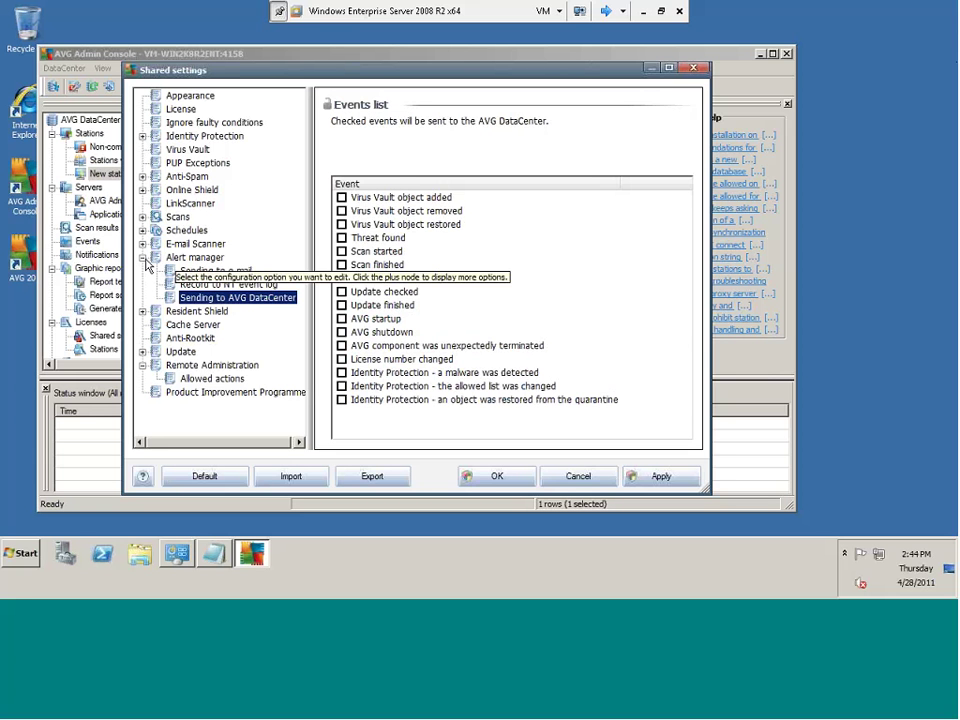
{"action": "double_click", "coordinate": [195, 257]}
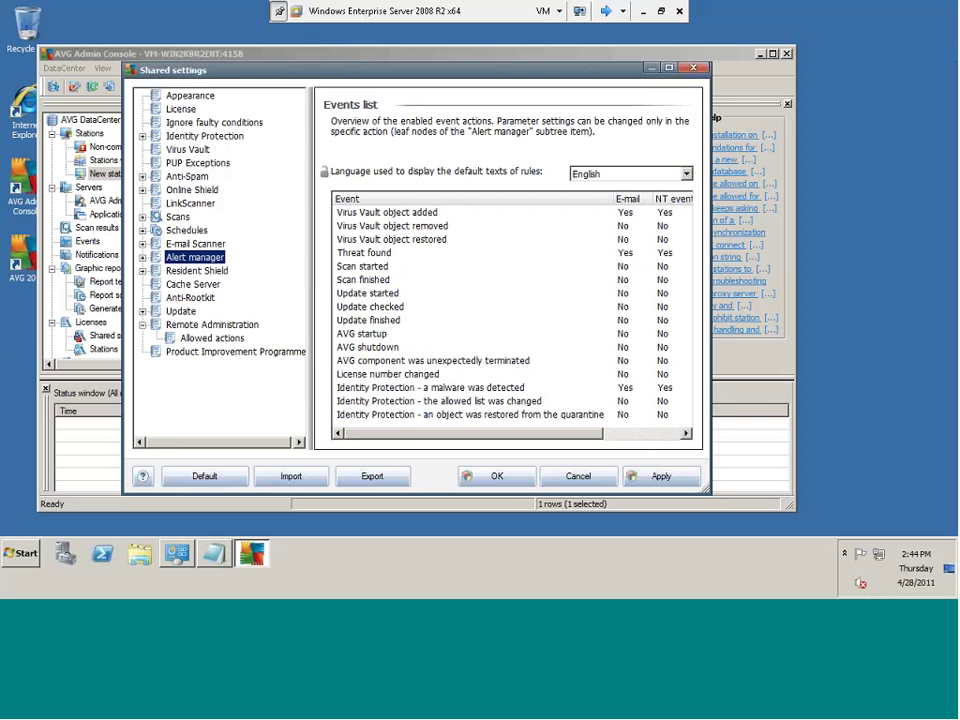
{"action": "left_click", "coordinate": [658, 479]}
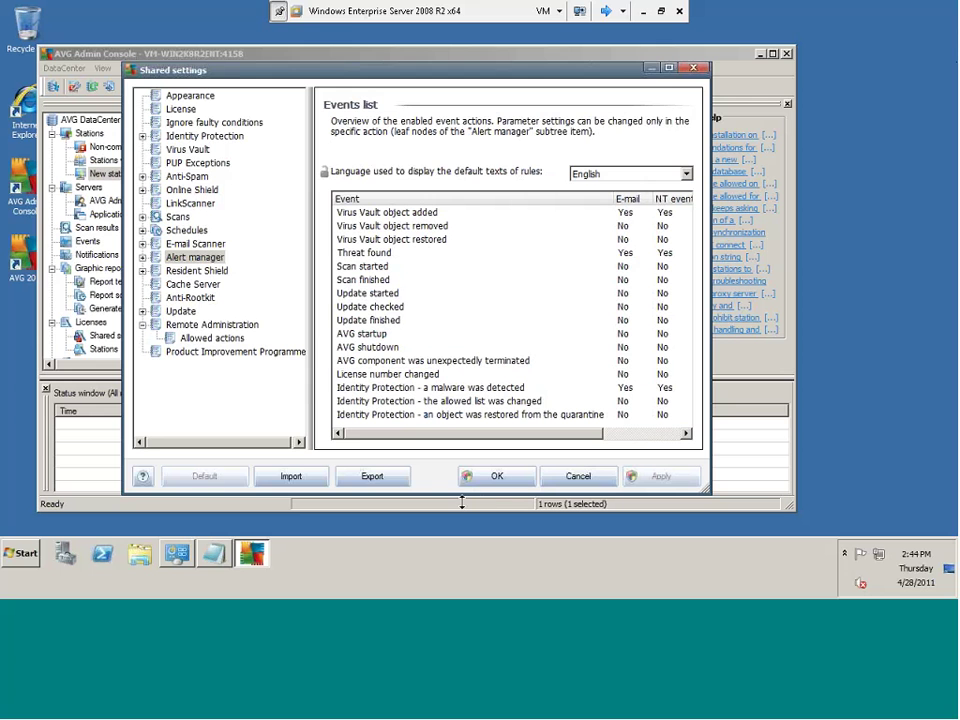
{"action": "key", "text": "Escape"}
{"action": "right_click", "coordinate": [240, 183]}
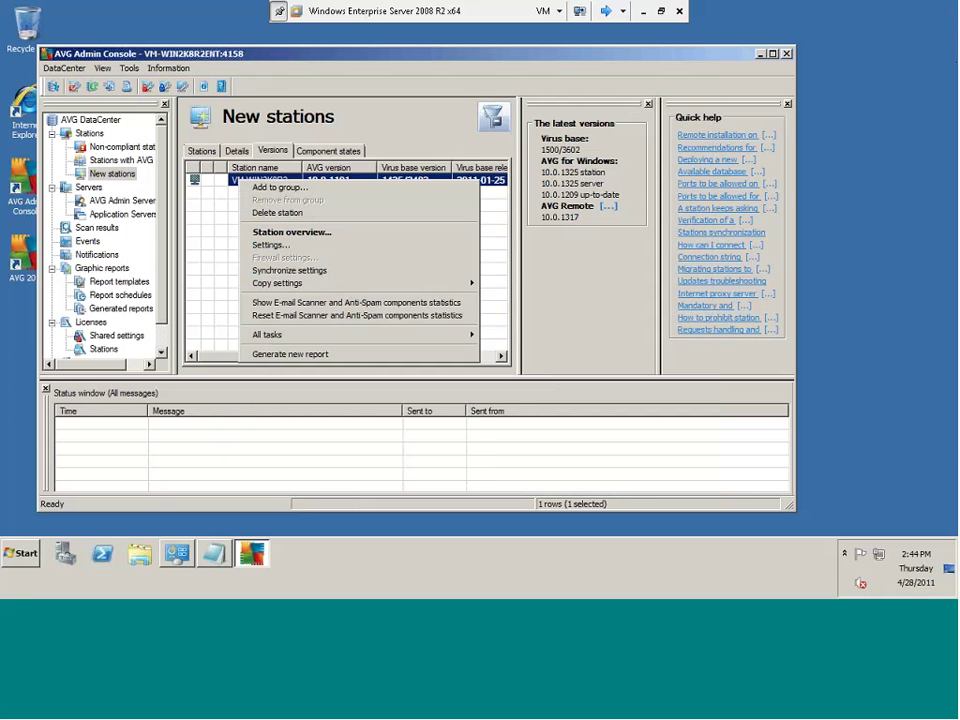
Open the station's Virus Vault from All tasks, find it empty, and close it
{"action": "mouse_move", "coordinate": [296, 337]}
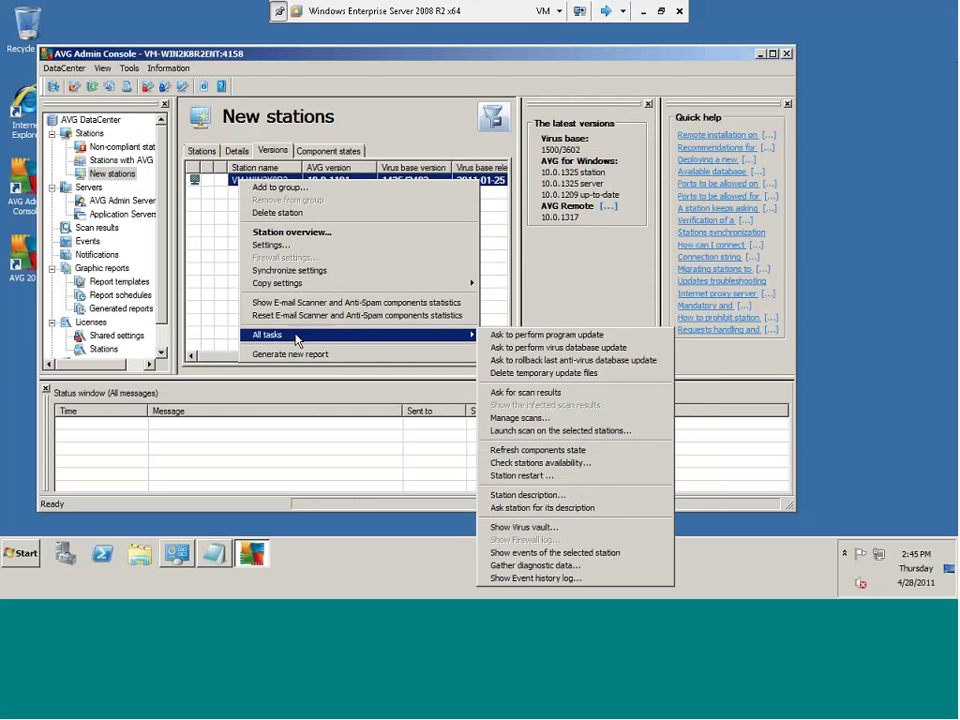
{"action": "left_click", "coordinate": [451, 337]}
{"action": "mouse_move", "coordinate": [453, 336]}
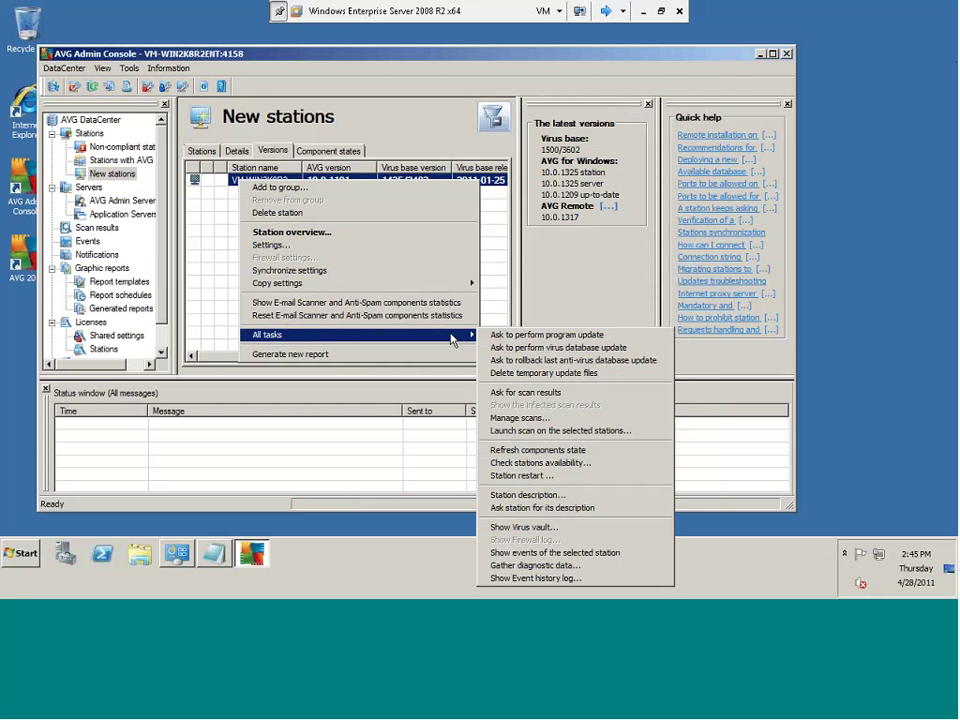
{"action": "left_click", "coordinate": [525, 530]}
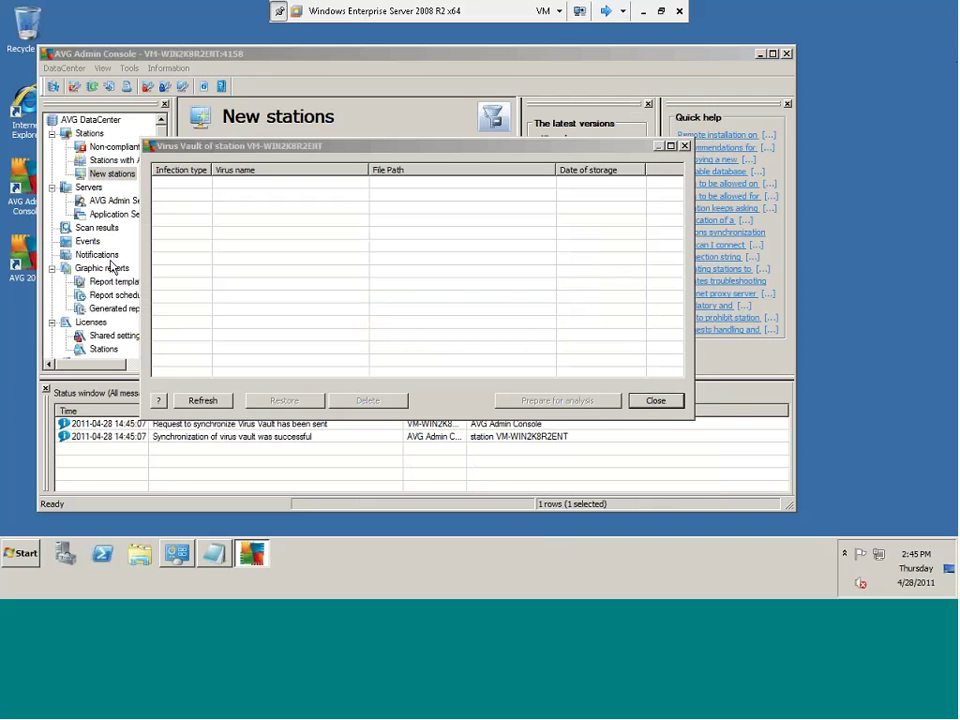
{"action": "left_click", "coordinate": [655, 401]}
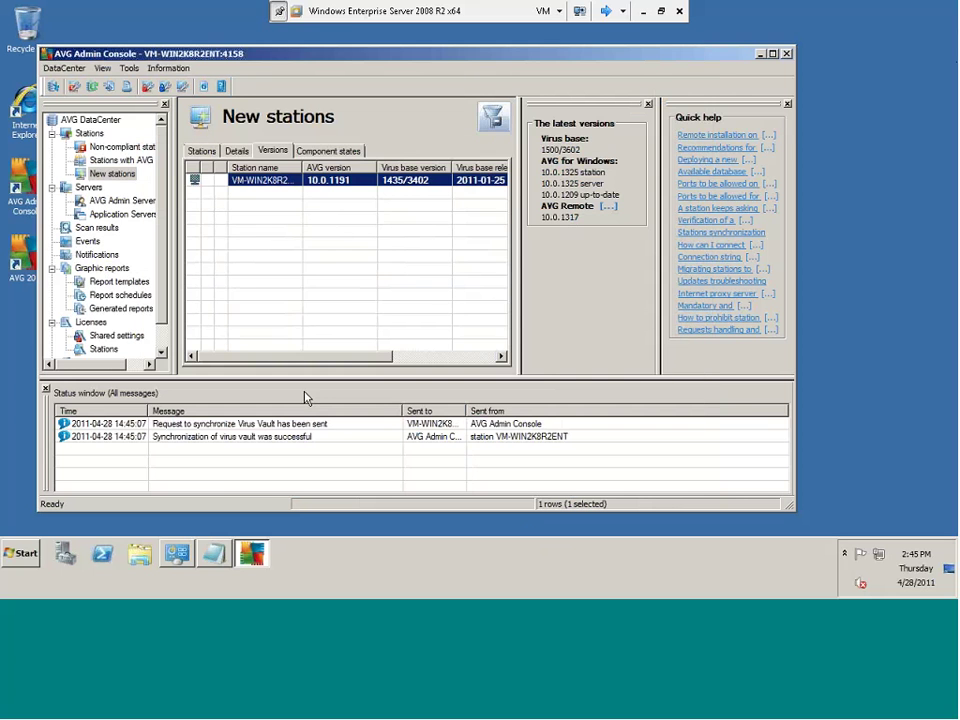
Reopen the station's context menu and dismiss it without choosing an action
{"action": "right_click", "coordinate": [253, 184]}
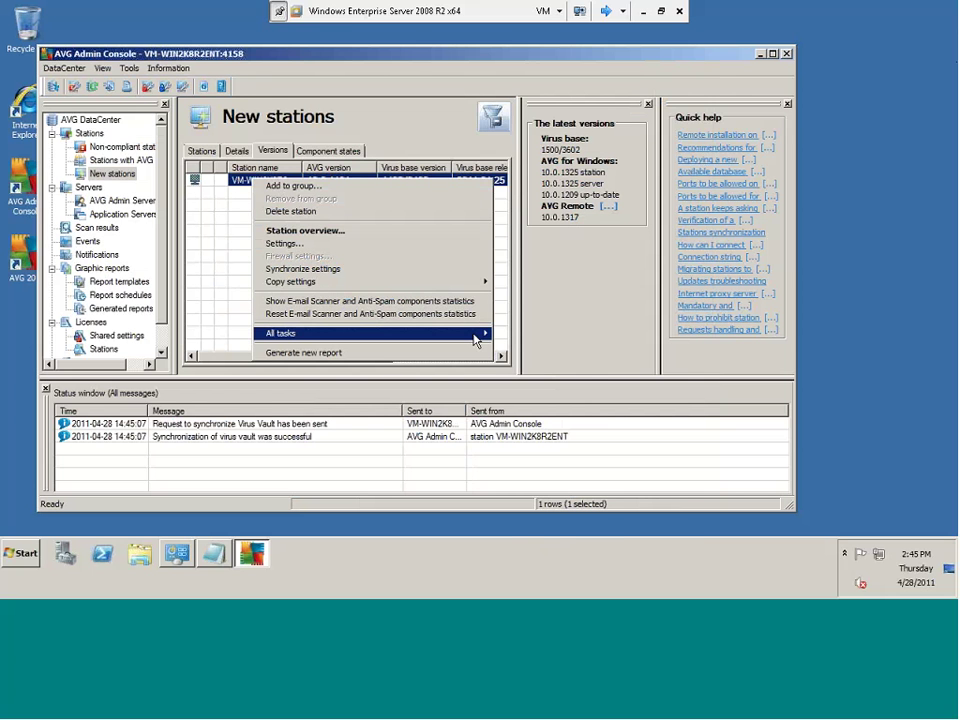
{"action": "mouse_move", "coordinate": [476, 341]}
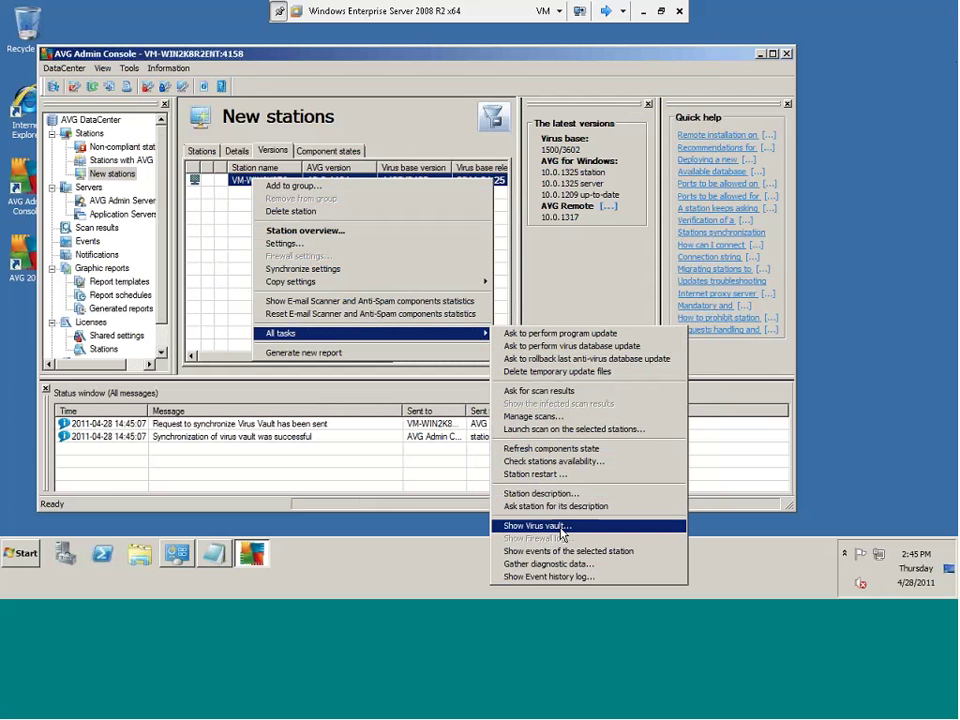
{"action": "left_click", "coordinate": [206, 313]}
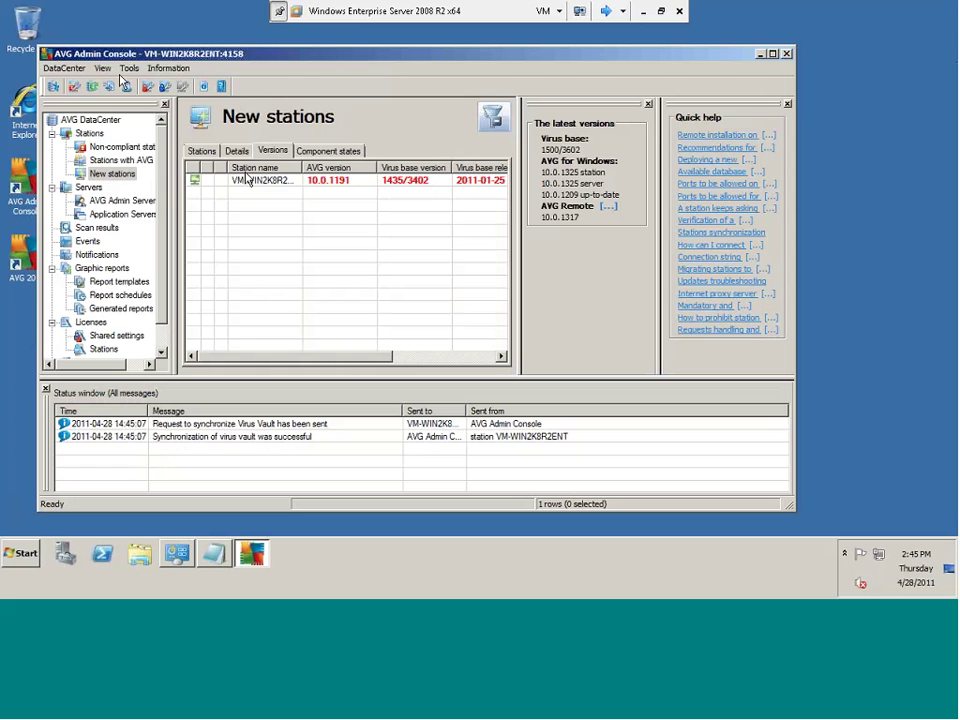
Launch the AVG Network Installer Wizard with Remote network installation and Advanced mode selected
{"action": "left_click", "coordinate": [122, 71]}
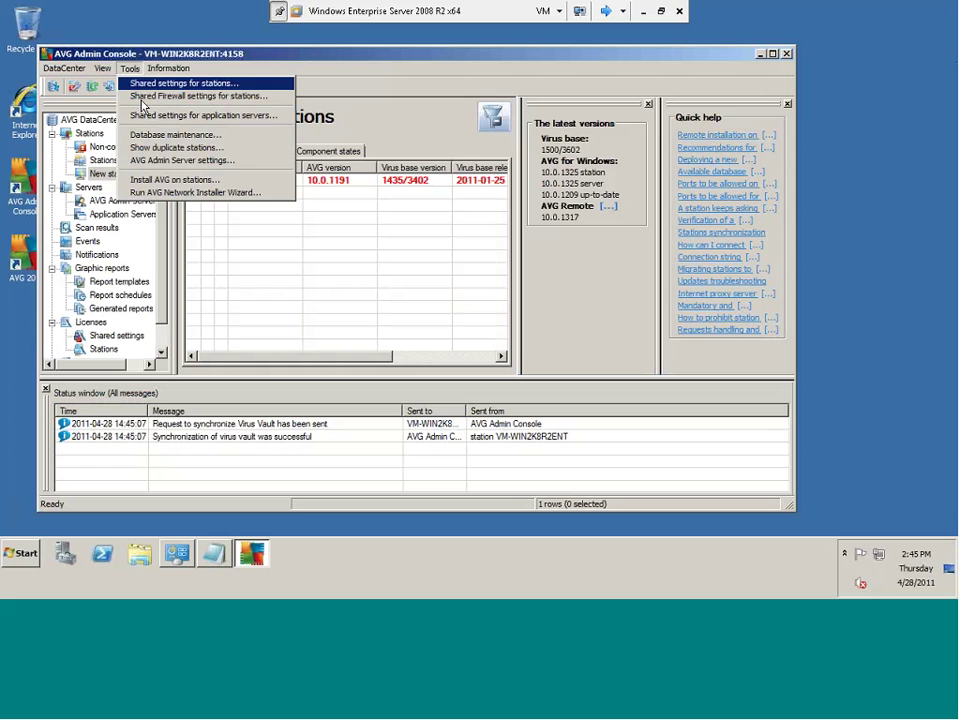
{"action": "left_click", "coordinate": [140, 192]}
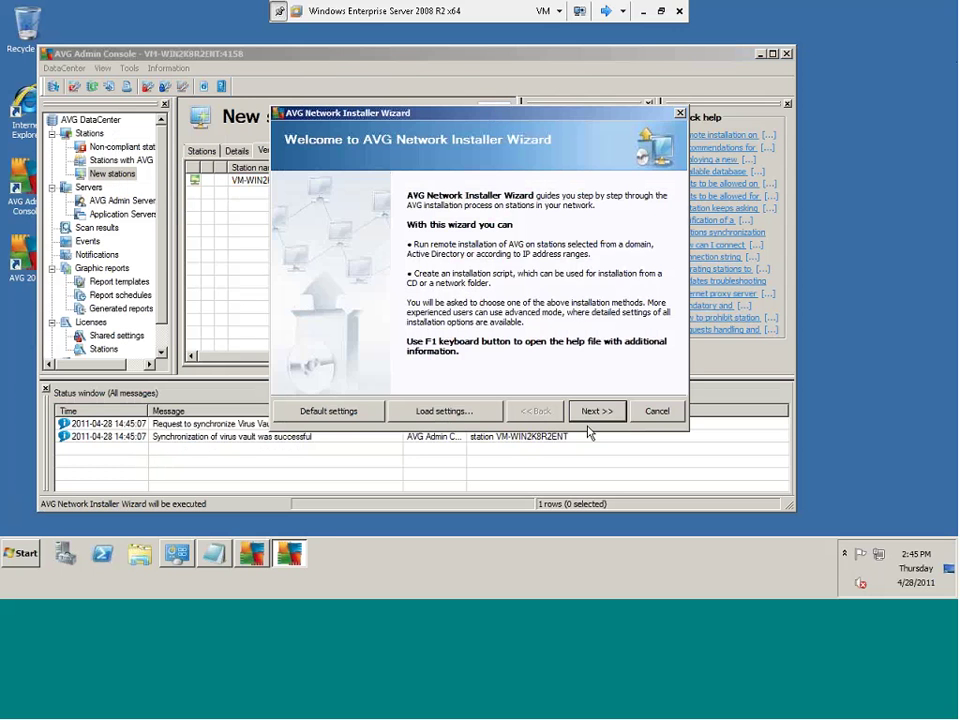
{"action": "left_click", "coordinate": [588, 413]}
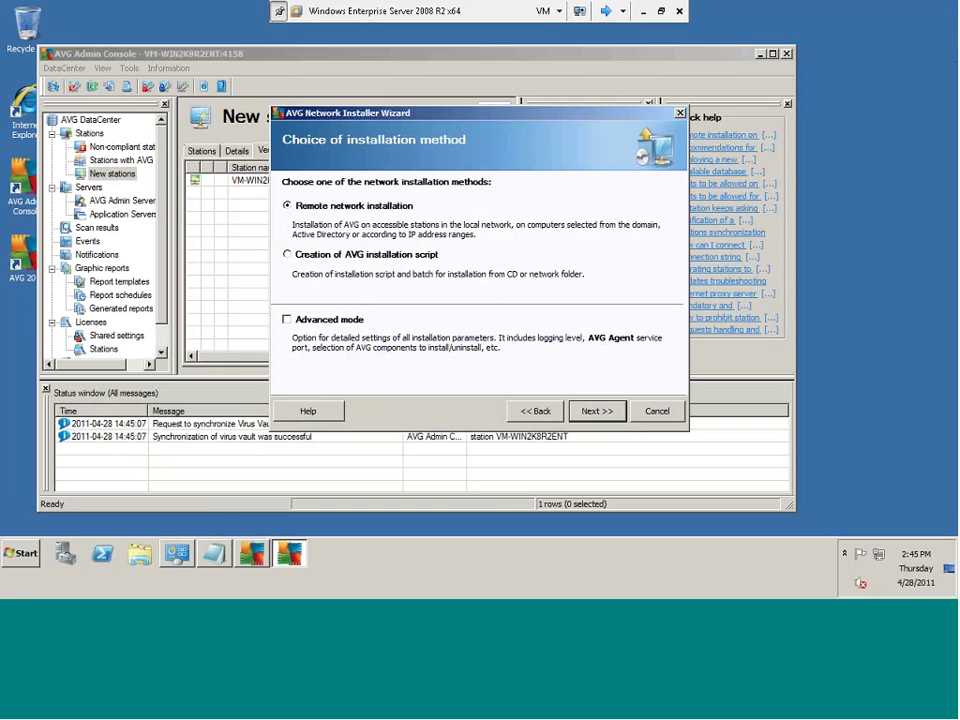
{"action": "left_click", "coordinate": [311, 260]}
{"action": "left_click", "coordinate": [315, 206]}
{"action": "left_click", "coordinate": [286, 320]}
{"action": "left_click", "coordinate": [601, 417]}
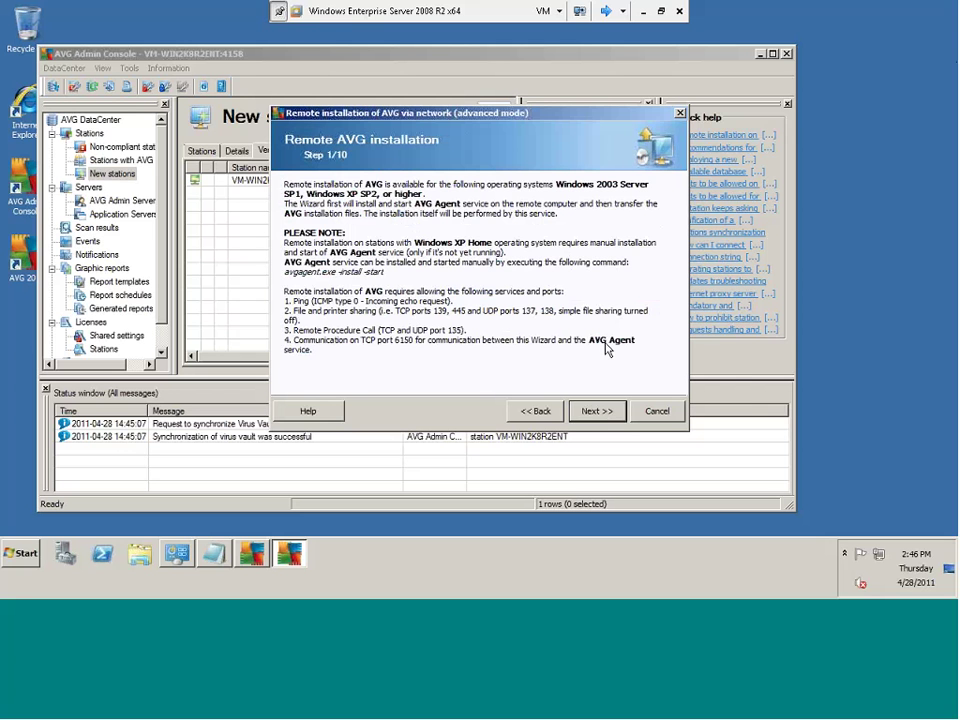
Continue past the step 1/10 requirements page to Installation settings
{"action": "left_click", "coordinate": [590, 411]}
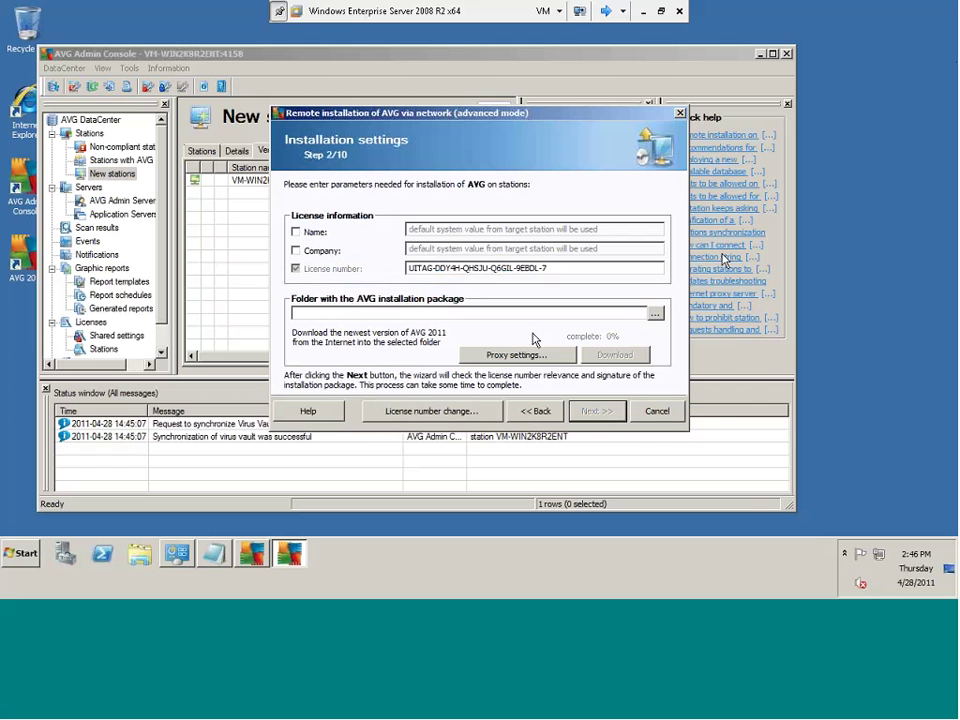
Set the package folder to Downloads\AVG2011\AVGClients, continue, and decline the newer installation pack
{"action": "left_click", "coordinate": [655, 314]}
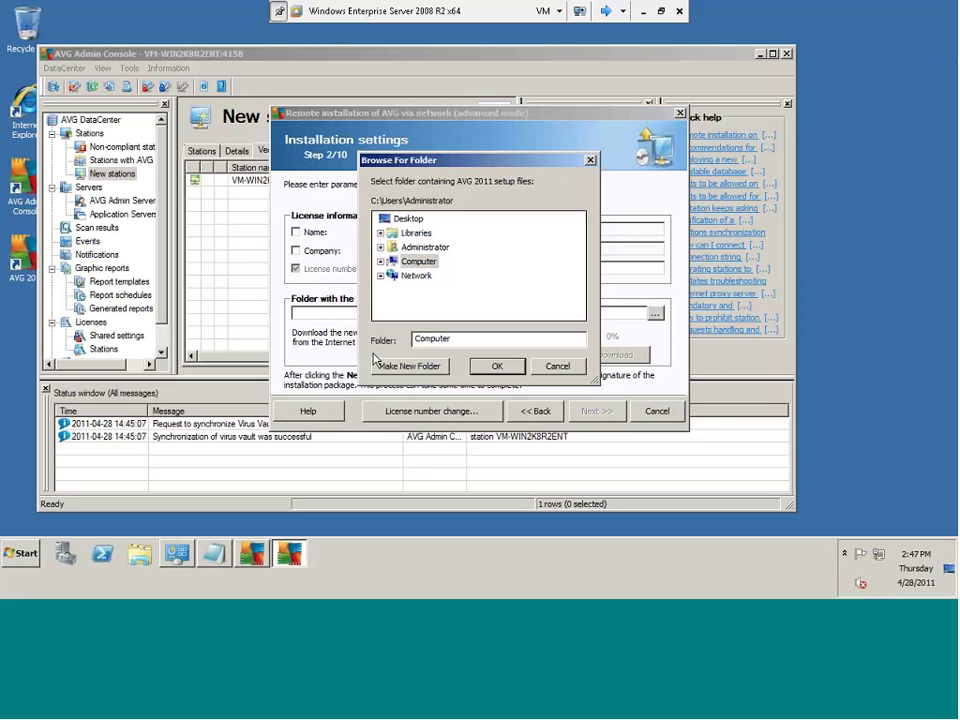
{"action": "left_click", "coordinate": [380, 247]}
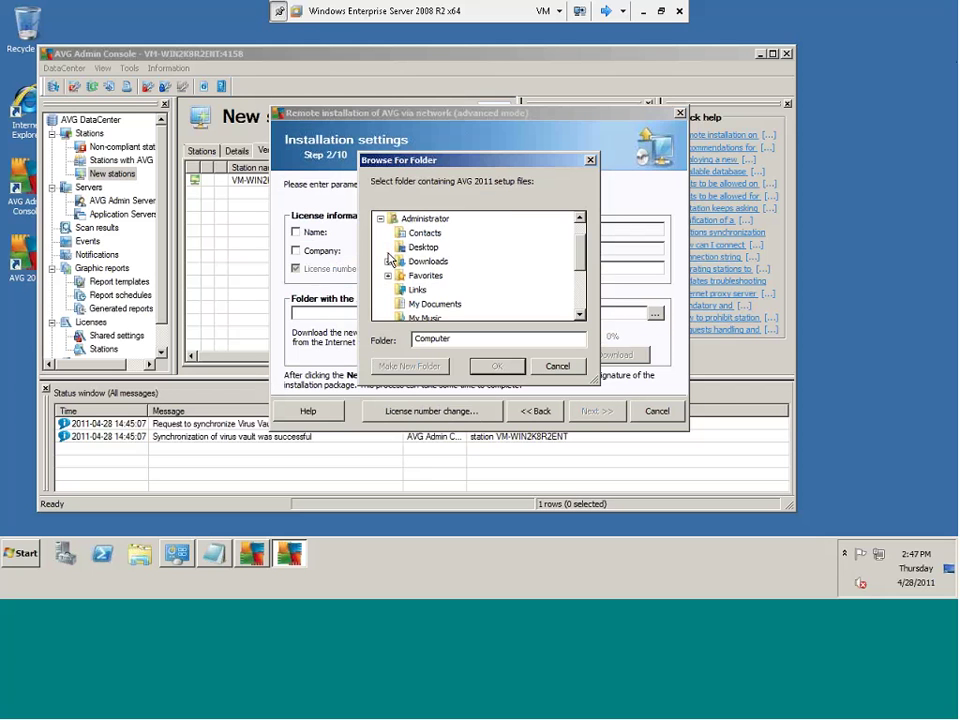
{"action": "double_click", "coordinate": [418, 266]}
{"action": "scroll", "coordinate": [450, 275], "scroll_direction": "down", "scroll_amount": 2}
{"action": "left_click", "coordinate": [444, 249]}
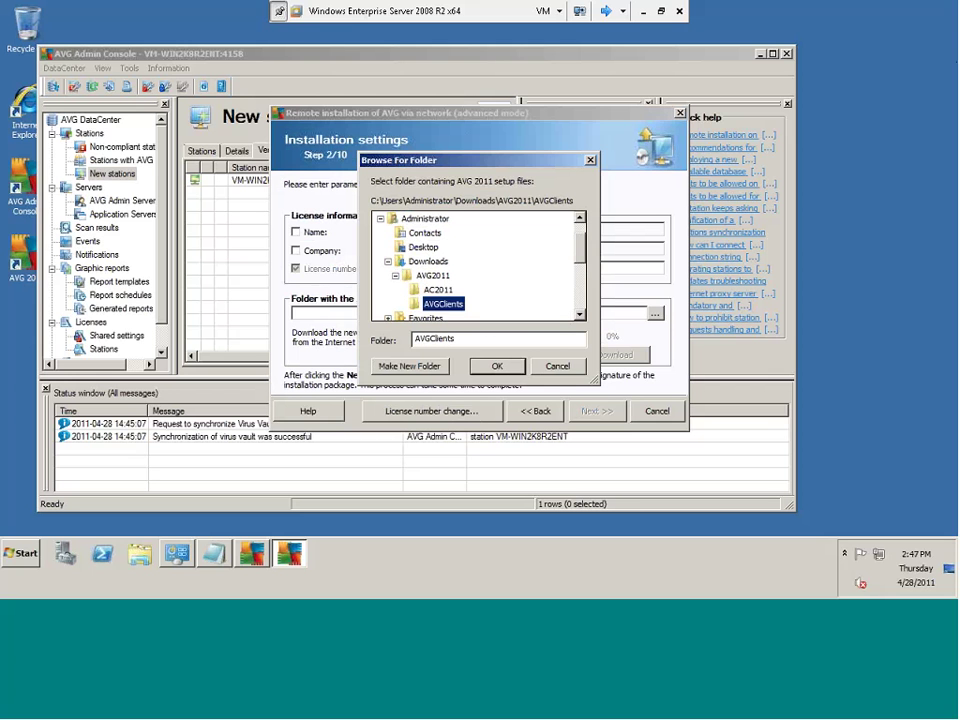
{"action": "left_click", "coordinate": [497, 367]}
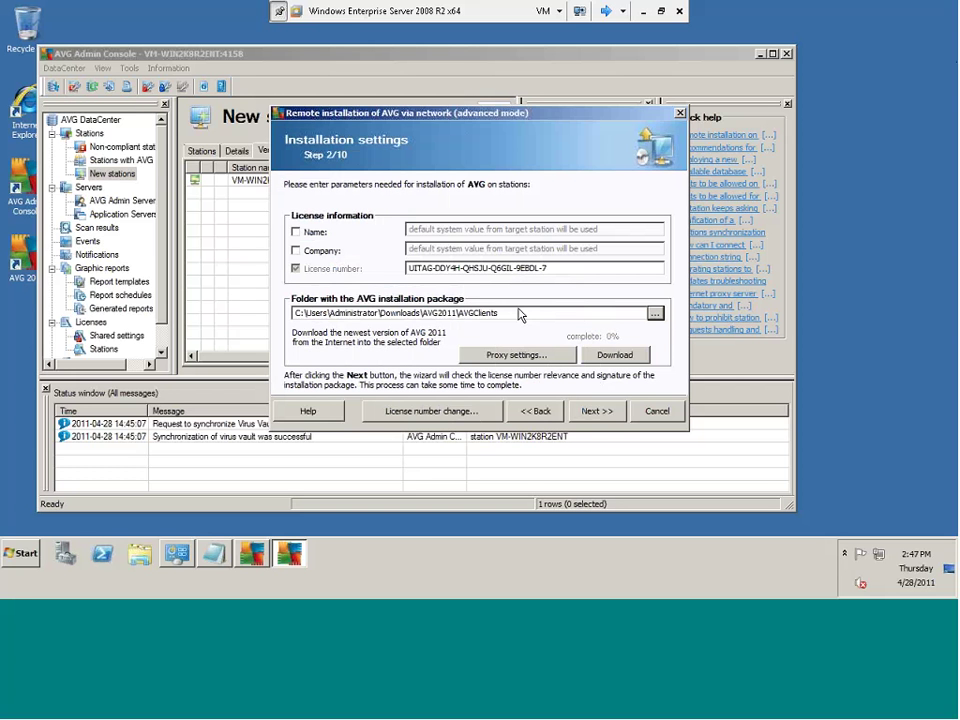
{"action": "left_click", "coordinate": [587, 412]}
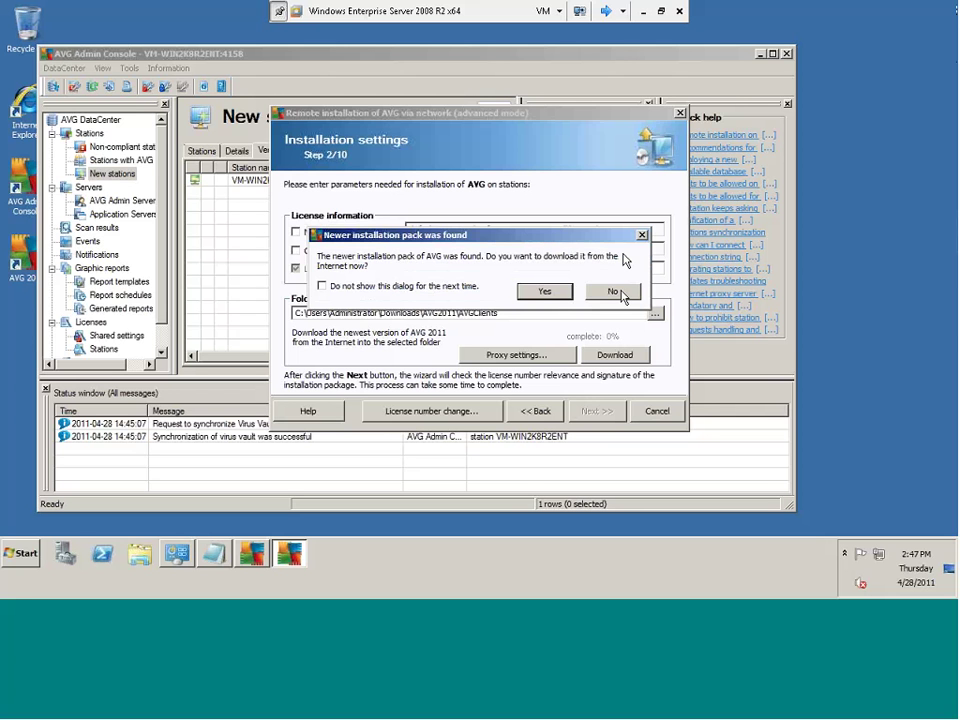
{"action": "left_click", "coordinate": [614, 292]}
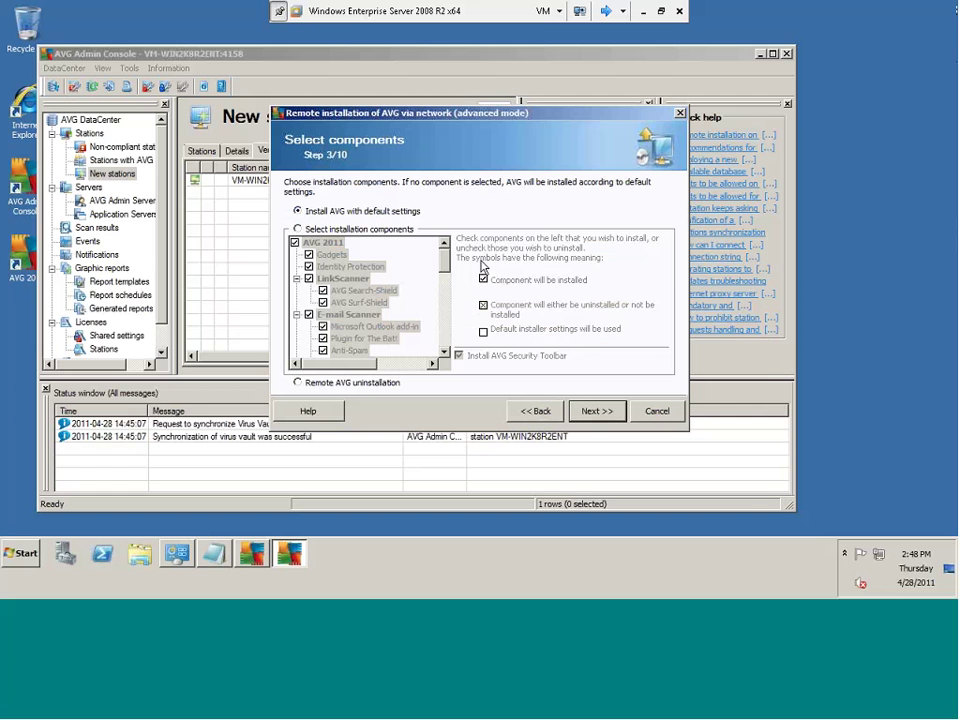
Switch to custom component selection and toggle Plugin for The Bat! off and back on
{"action": "left_click", "coordinate": [298, 229]}
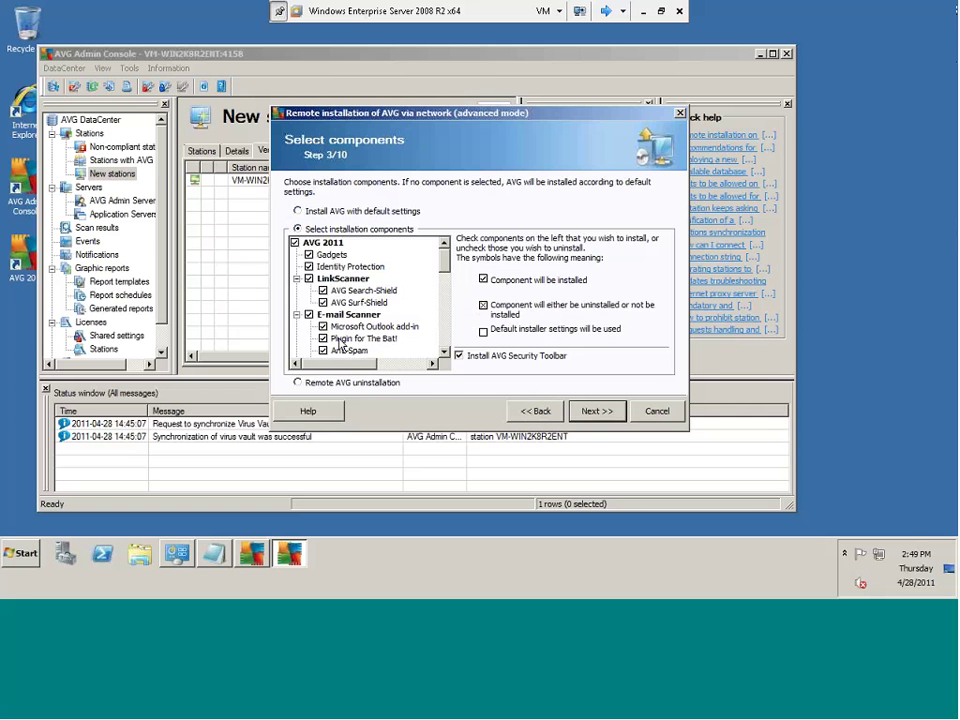
{"action": "left_click", "coordinate": [322, 339]}
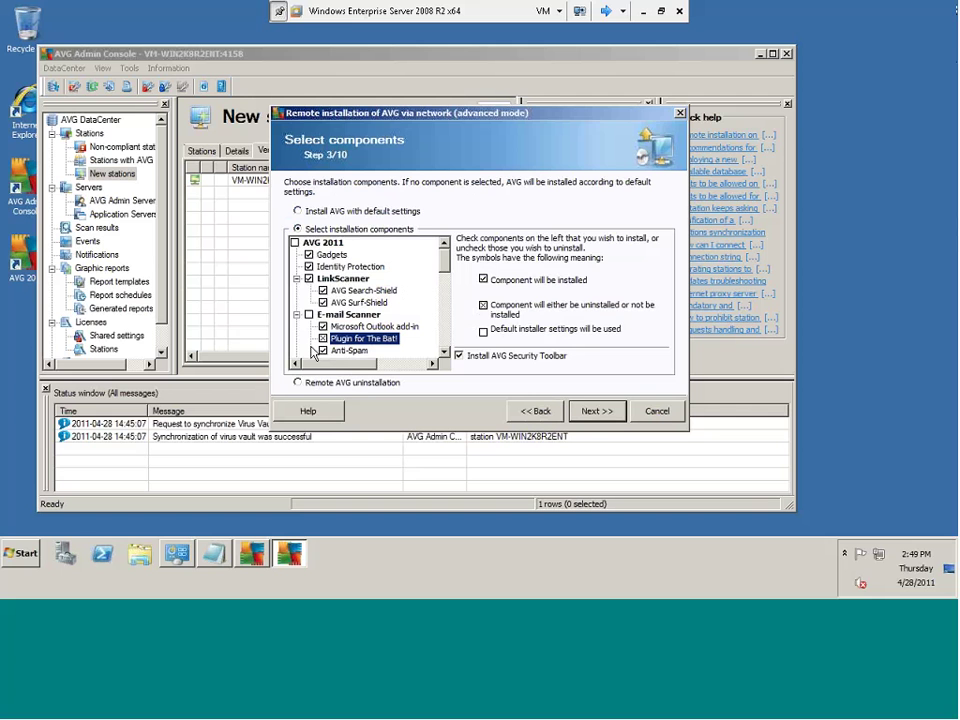
{"action": "left_click", "coordinate": [322, 339]}
Exclude all additional installed languages and move on to the installation options step
{"action": "scroll", "coordinate": [438, 290], "scroll_direction": "down", "scroll_amount": 5}
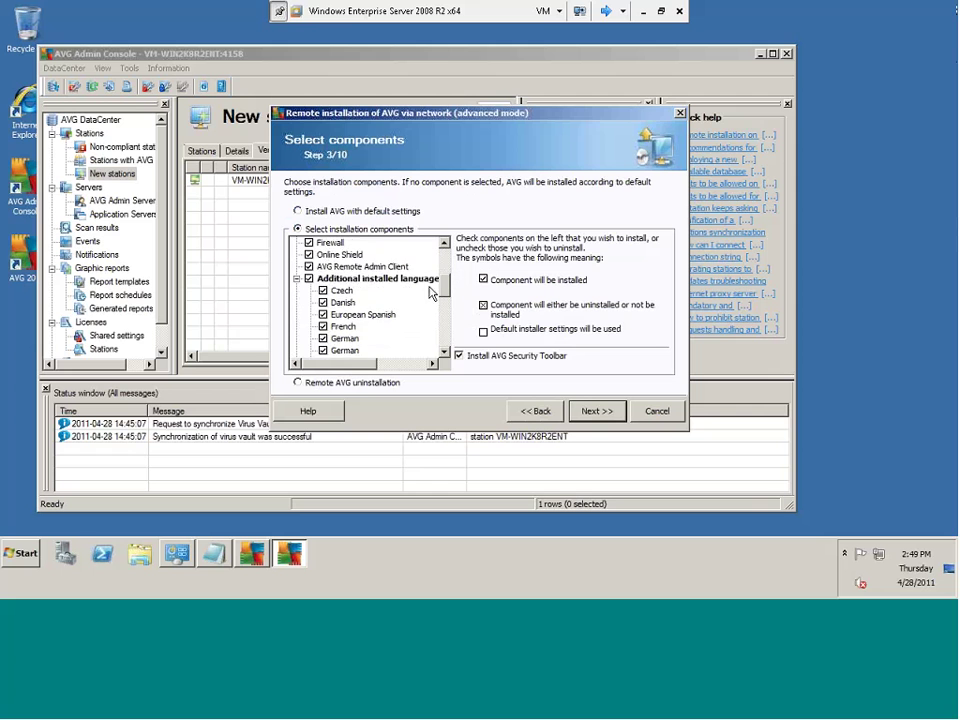
{"action": "scroll", "coordinate": [438, 290], "scroll_direction": "up", "scroll_amount": 1}
{"action": "left_click", "coordinate": [309, 280]}
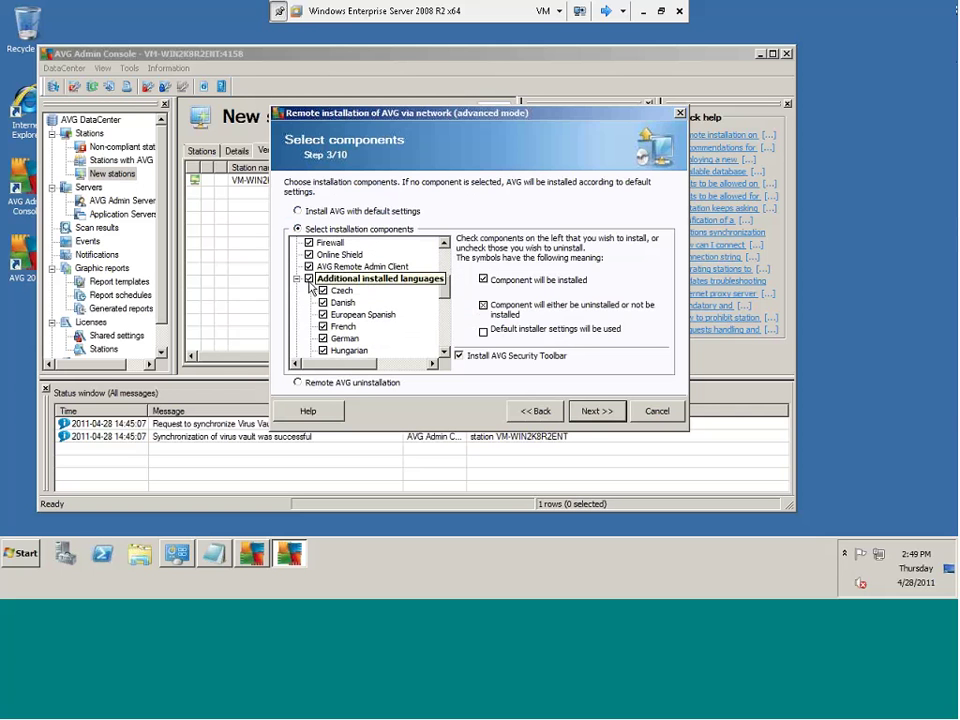
{"action": "left_click", "coordinate": [310, 281]}
{"action": "left_click", "coordinate": [317, 243]}
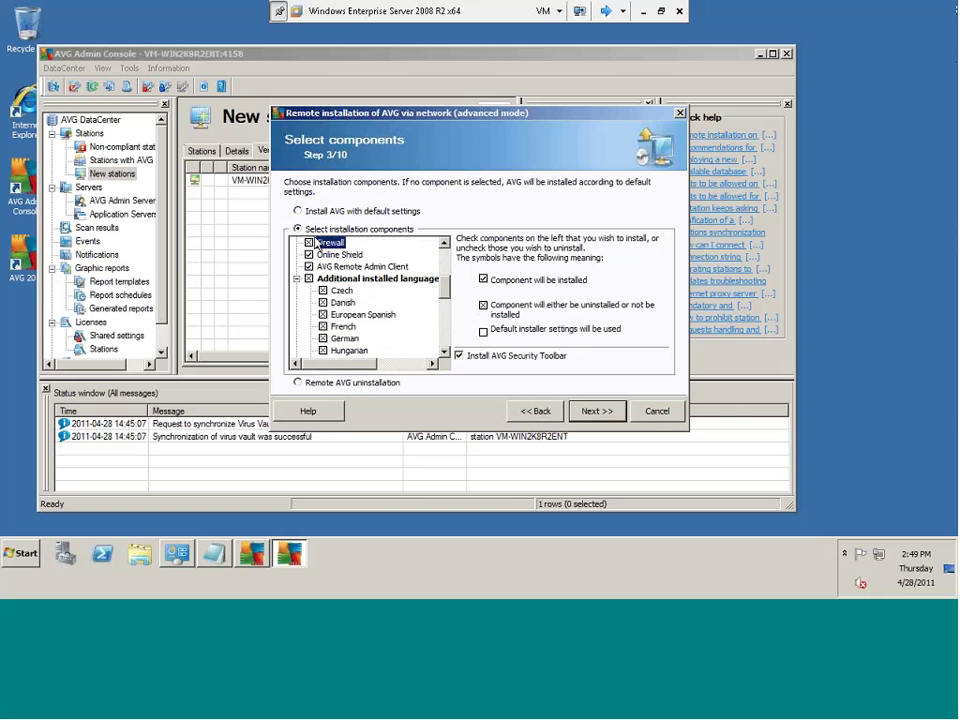
{"action": "left_click", "coordinate": [296, 279]}
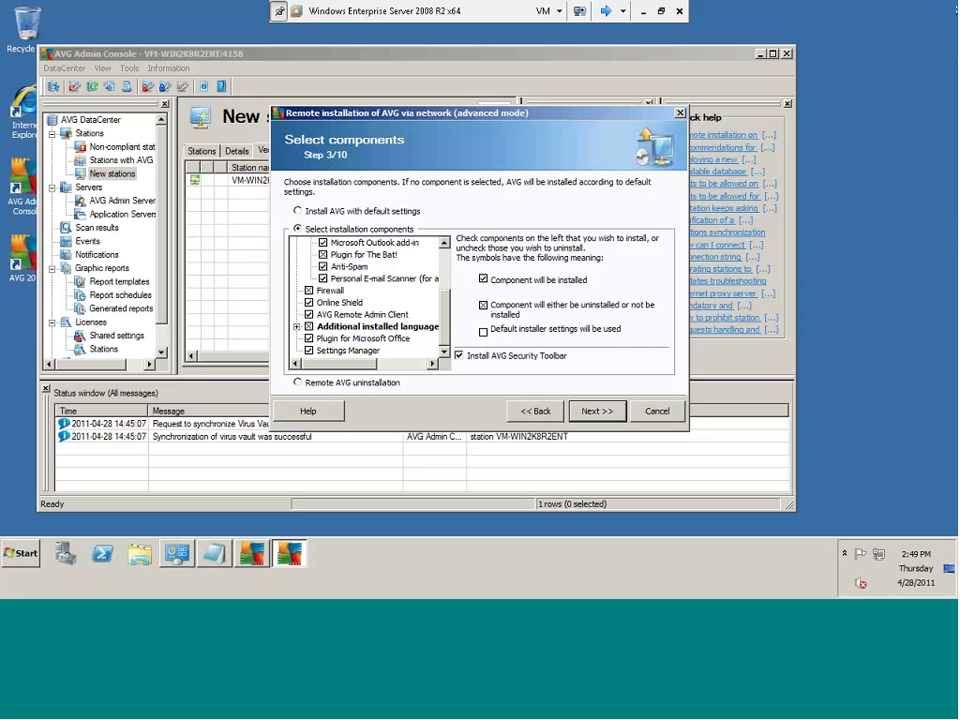
{"action": "key", "text": "Return"}
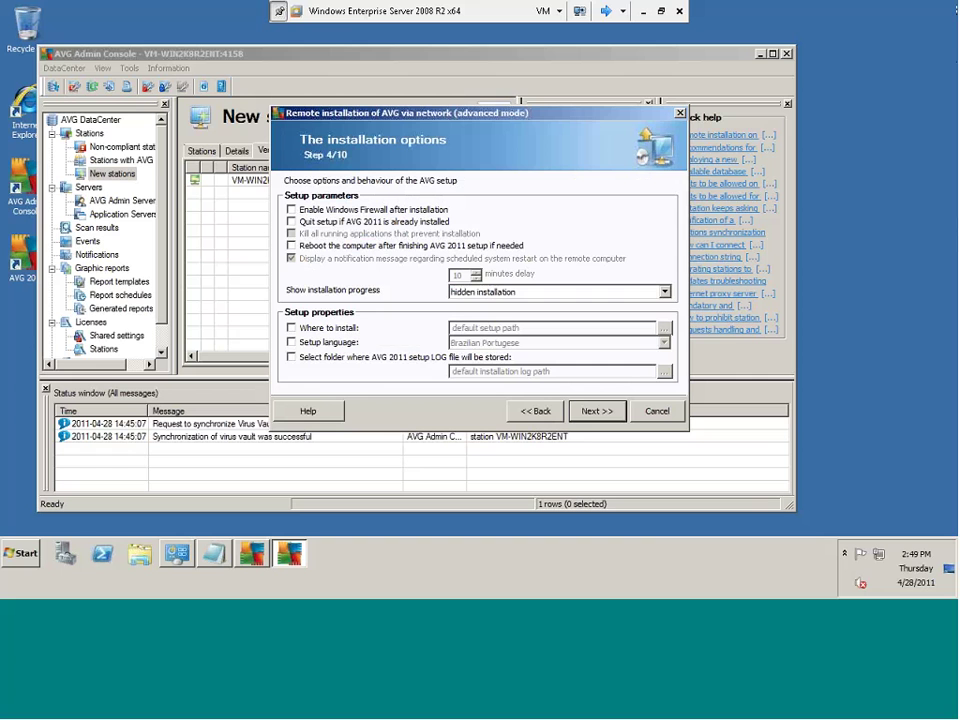
{"action": "left_click", "coordinate": [664, 292]}
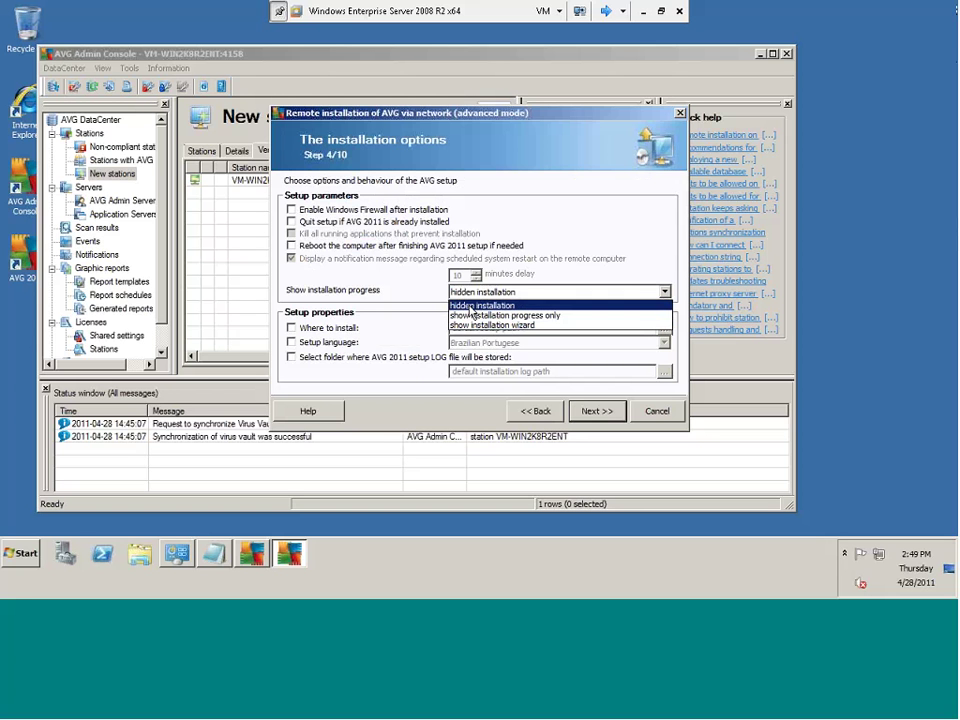
{"action": "left_click", "coordinate": [471, 307]}
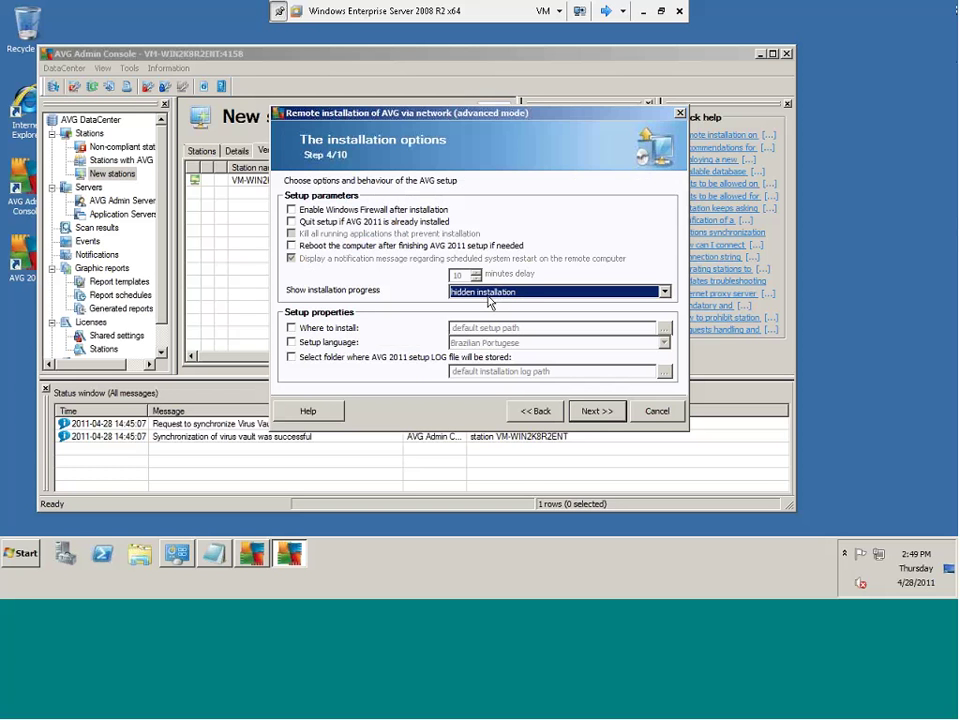
On the Remote administration step, add newly installed stations to the New stations group
{"action": "left_click", "coordinate": [598, 411]}
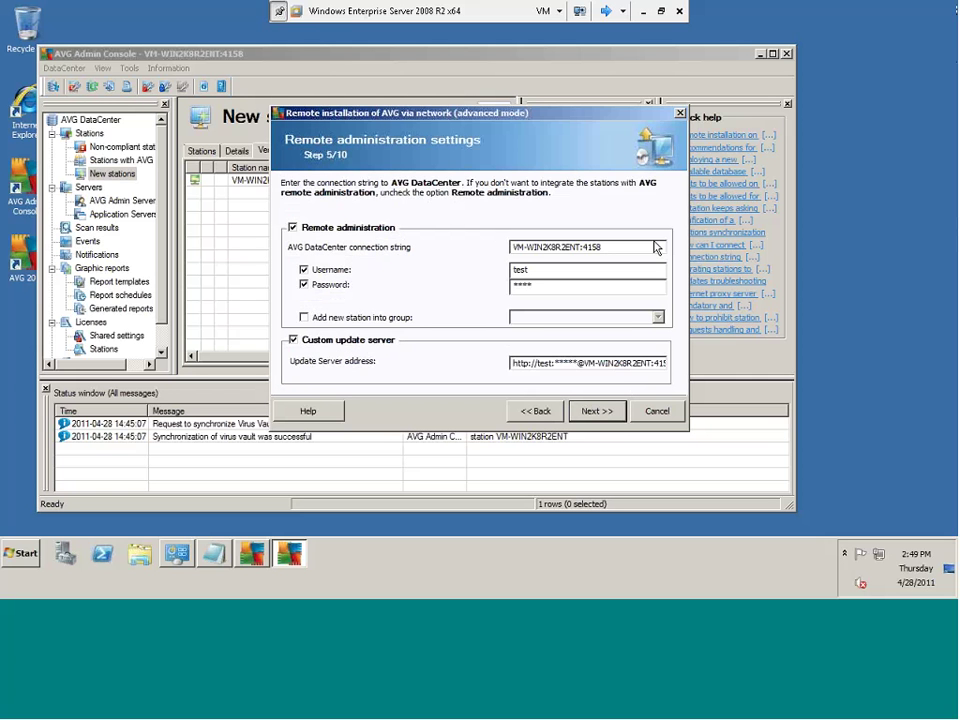
{"action": "left_click_drag", "start_coordinate": [656, 247], "coordinate": [514, 247]}
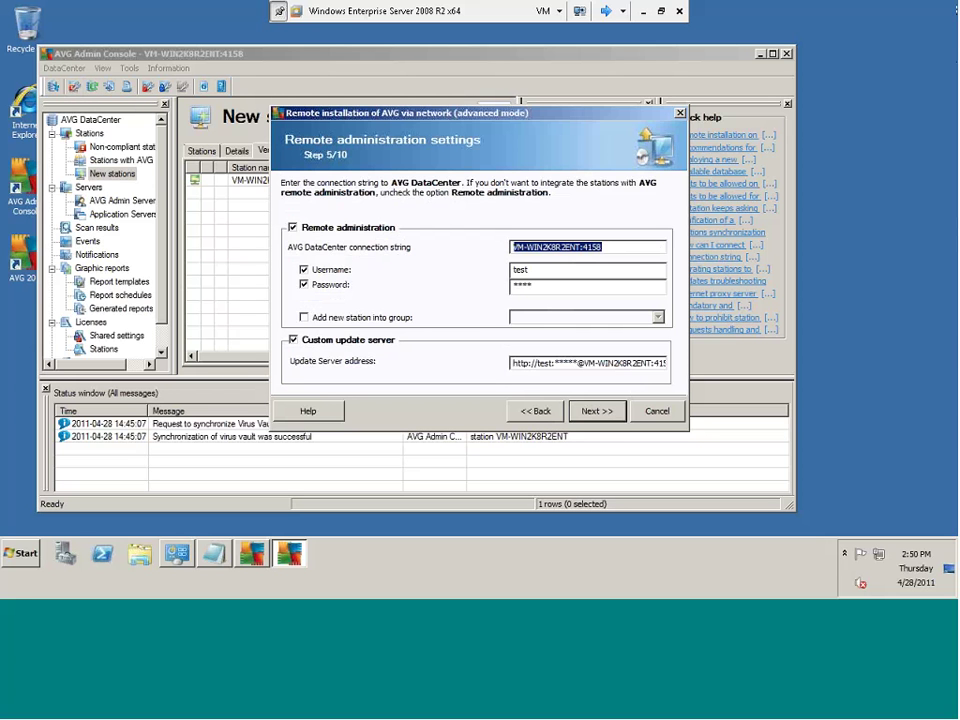
{"action": "left_click", "coordinate": [304, 317]}
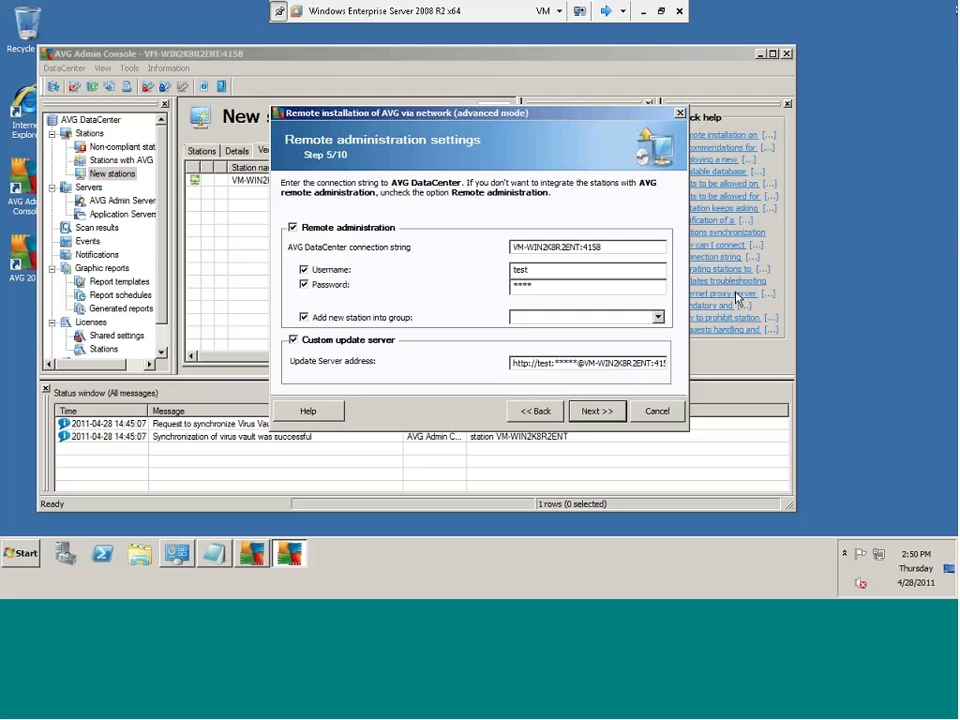
{"action": "left_click", "coordinate": [657, 318]}
{"action": "left_click", "coordinate": [515, 331]}
Select and check the custom update server address
{"action": "left_click_drag", "start_coordinate": [513, 364], "coordinate": [697, 358]}
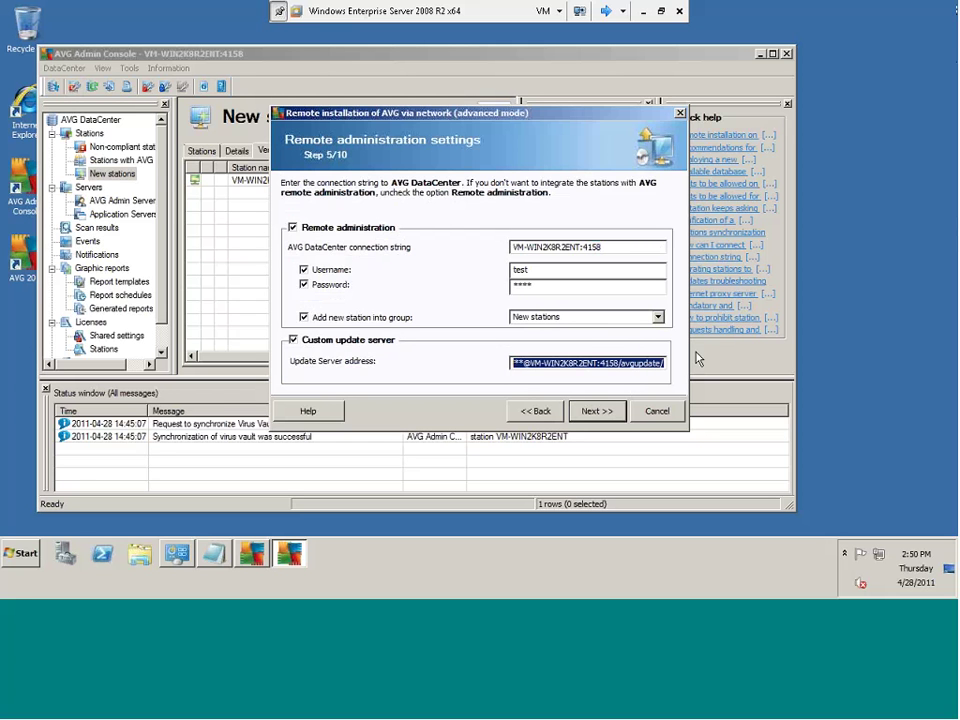
{"action": "left_click", "coordinate": [666, 366]}
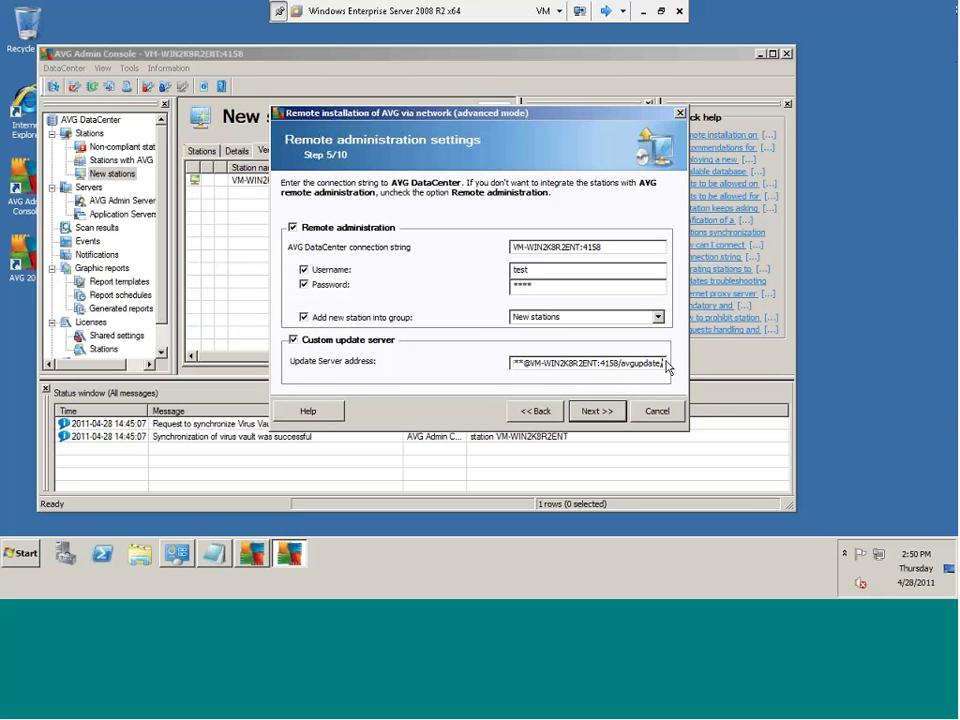
{"action": "left_click_drag", "start_coordinate": [666, 366], "coordinate": [445, 390]}
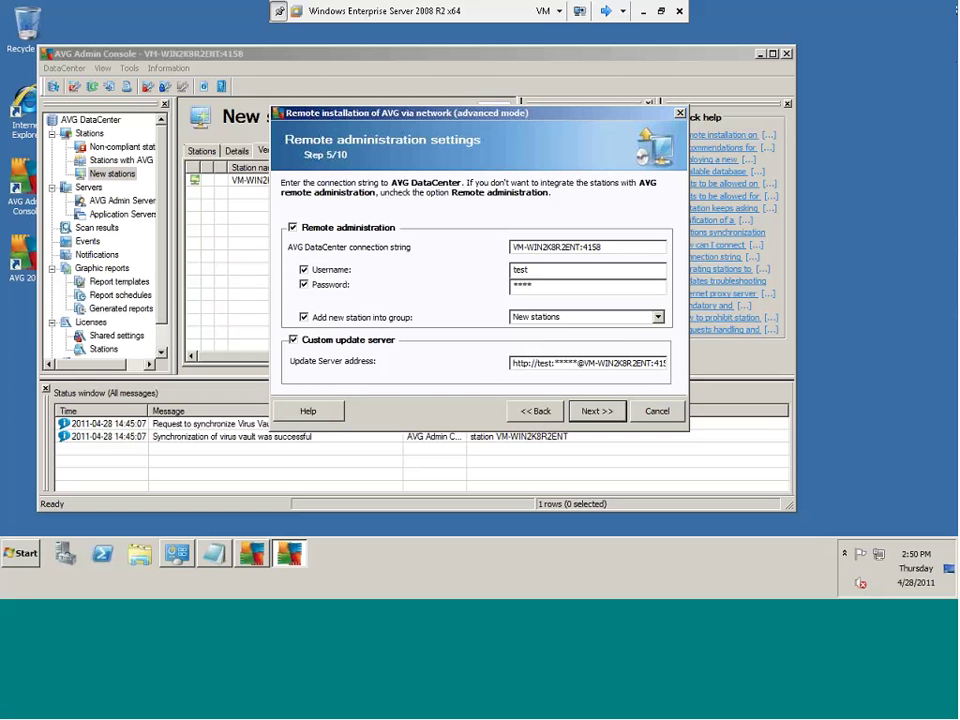
Pass the installation options and set the network scanning method to Select from Active Directory
{"action": "left_click", "coordinate": [600, 410]}
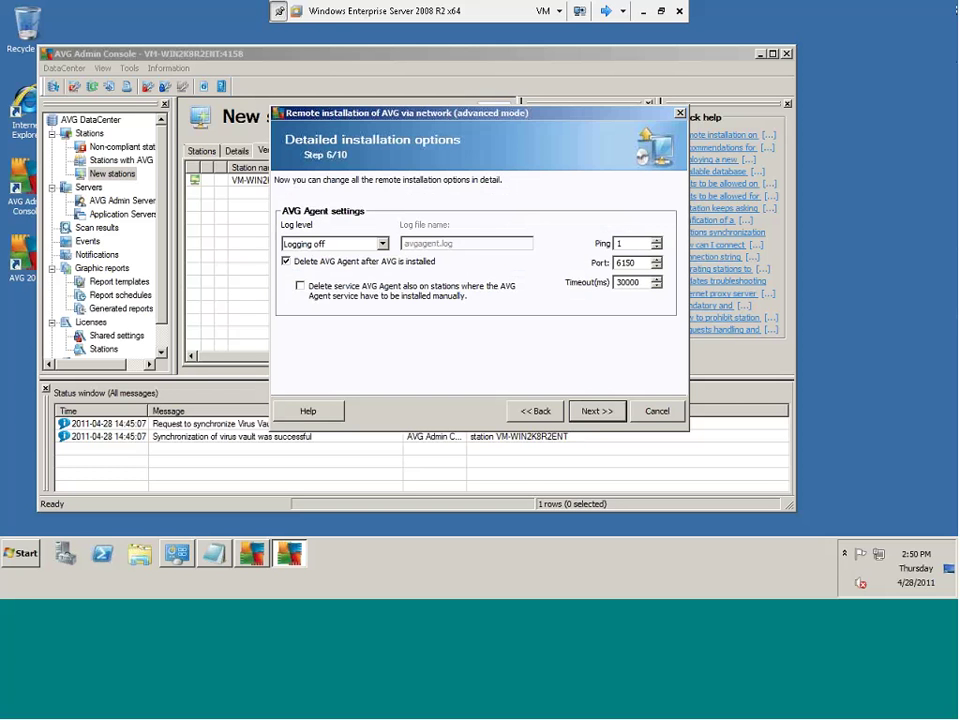
{"action": "key", "text": "Tab"}
{"action": "left_click", "coordinate": [594, 412]}
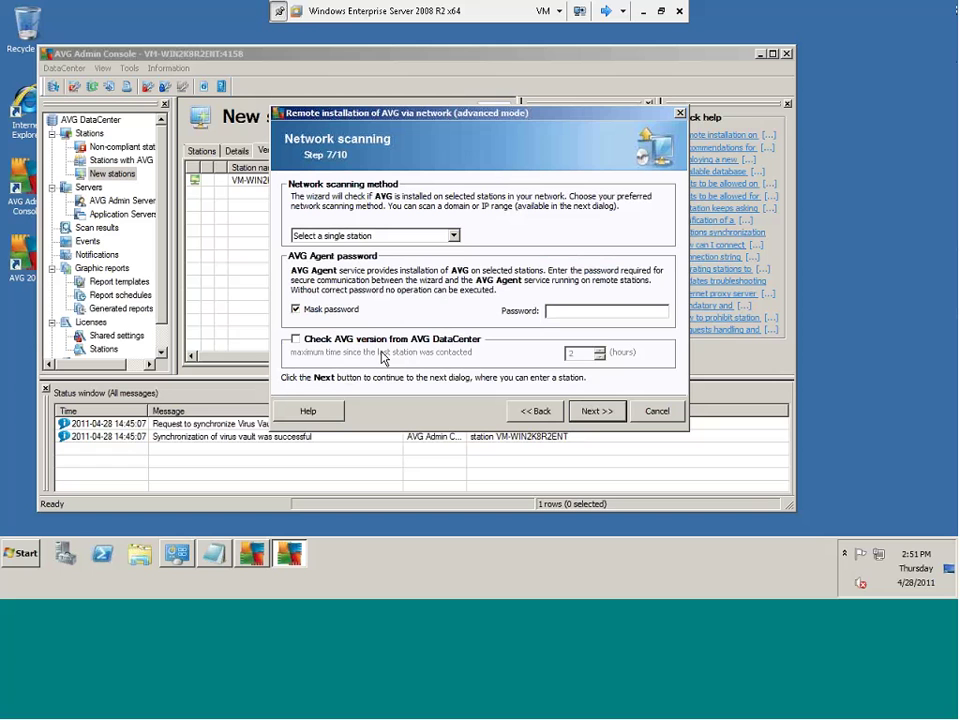
{"action": "left_click", "coordinate": [453, 236]}
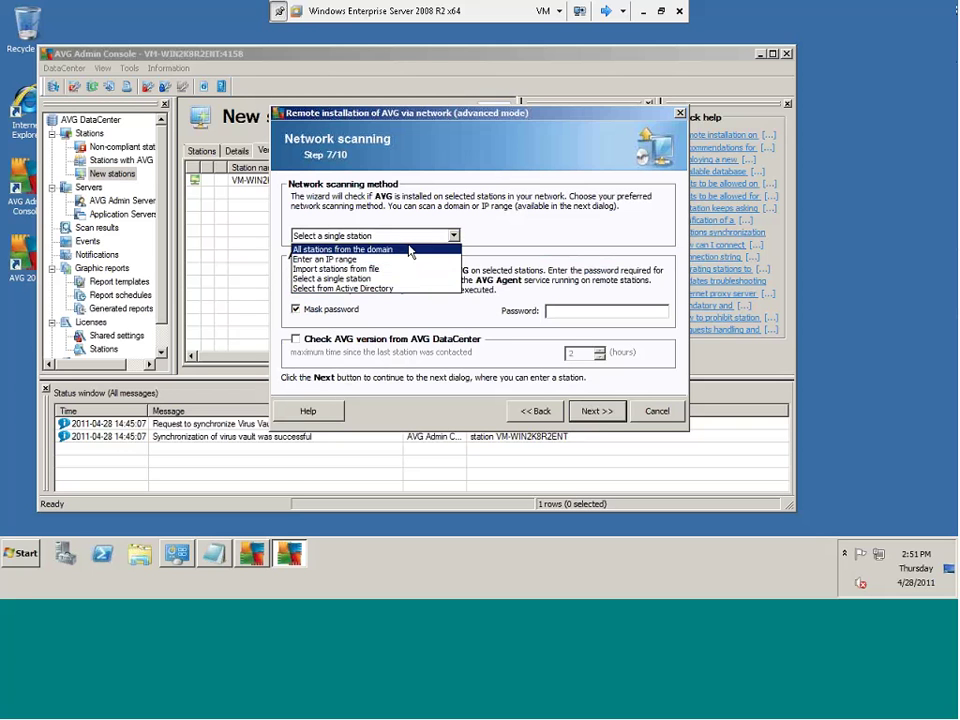
{"action": "left_click", "coordinate": [380, 288]}
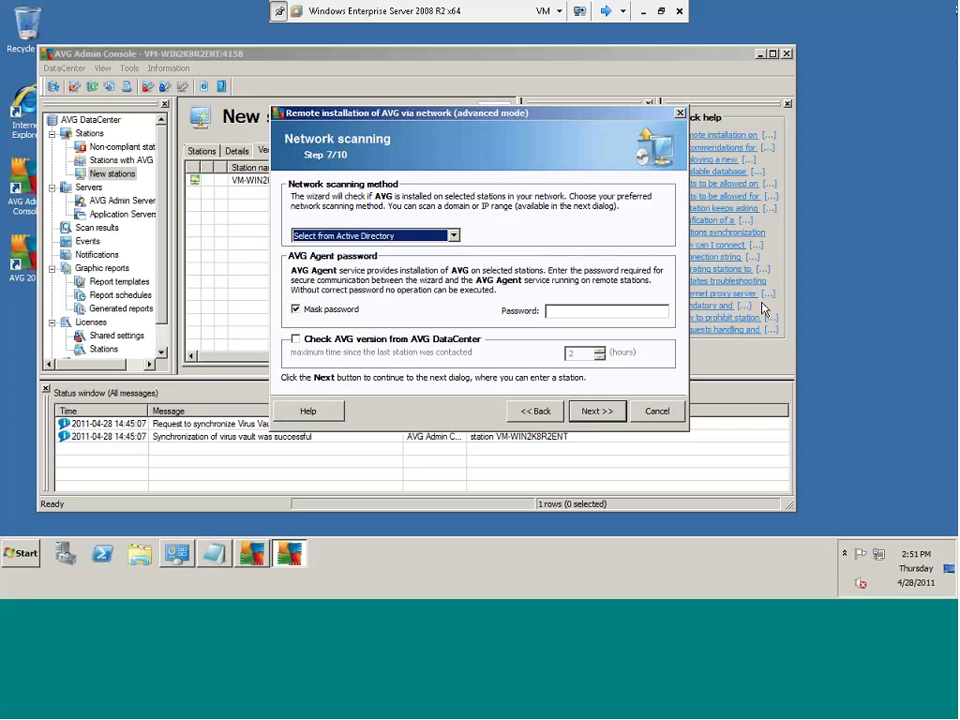
Search Active Directory and choose computers VM-CLONEXP, VM-WIN2K8R2ENT and VM-WIN7
{"action": "left_click", "coordinate": [593, 410]}
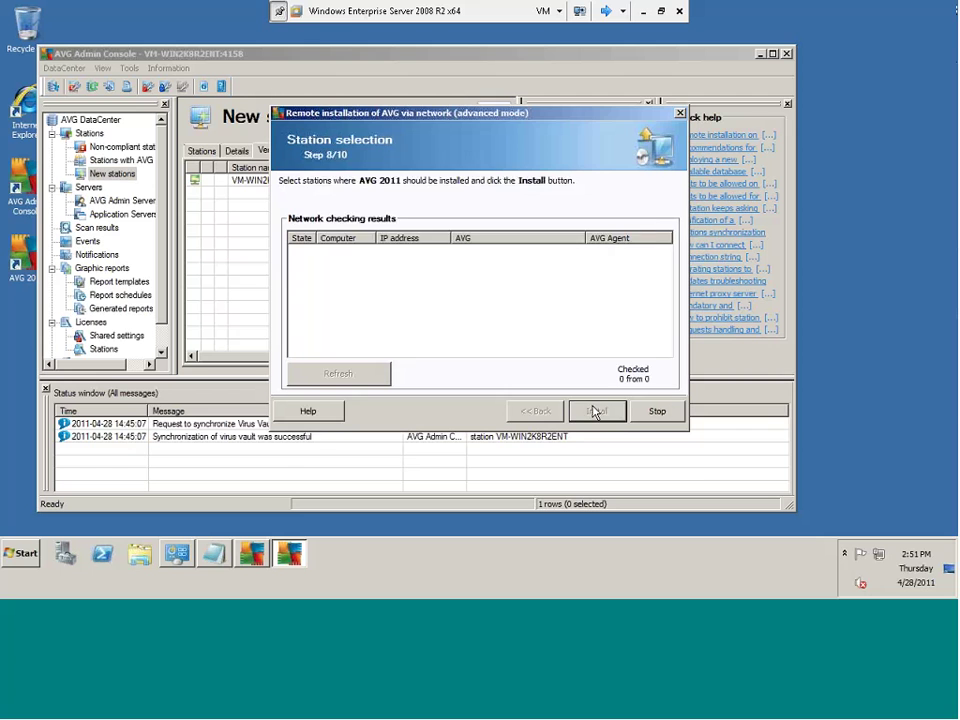
{"action": "left_click", "coordinate": [350, 341]}
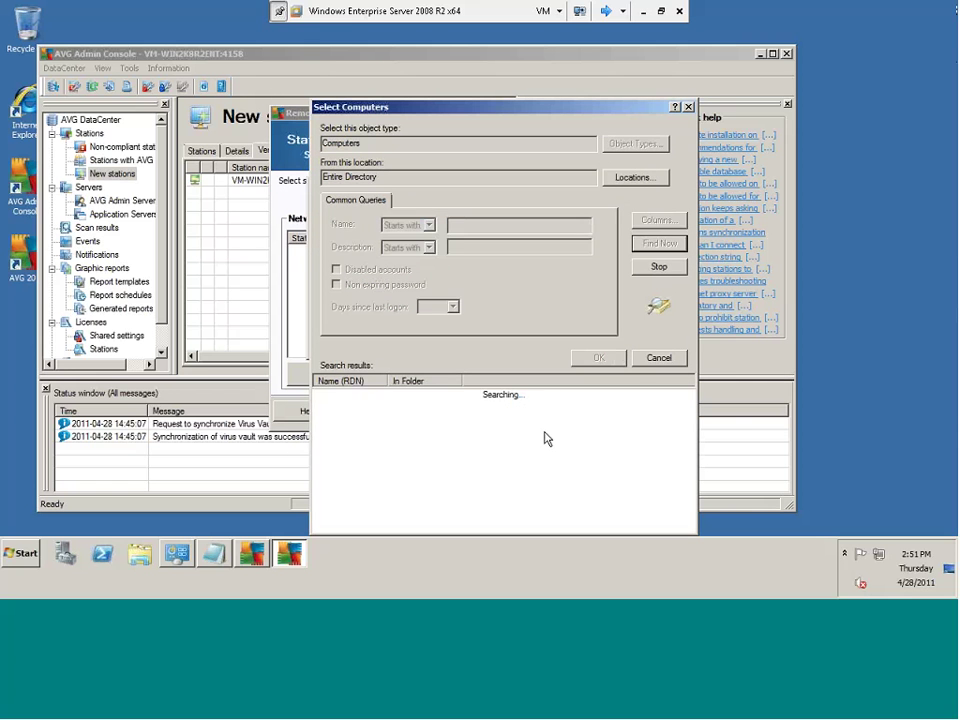
{"action": "left_click", "coordinate": [659, 243]}
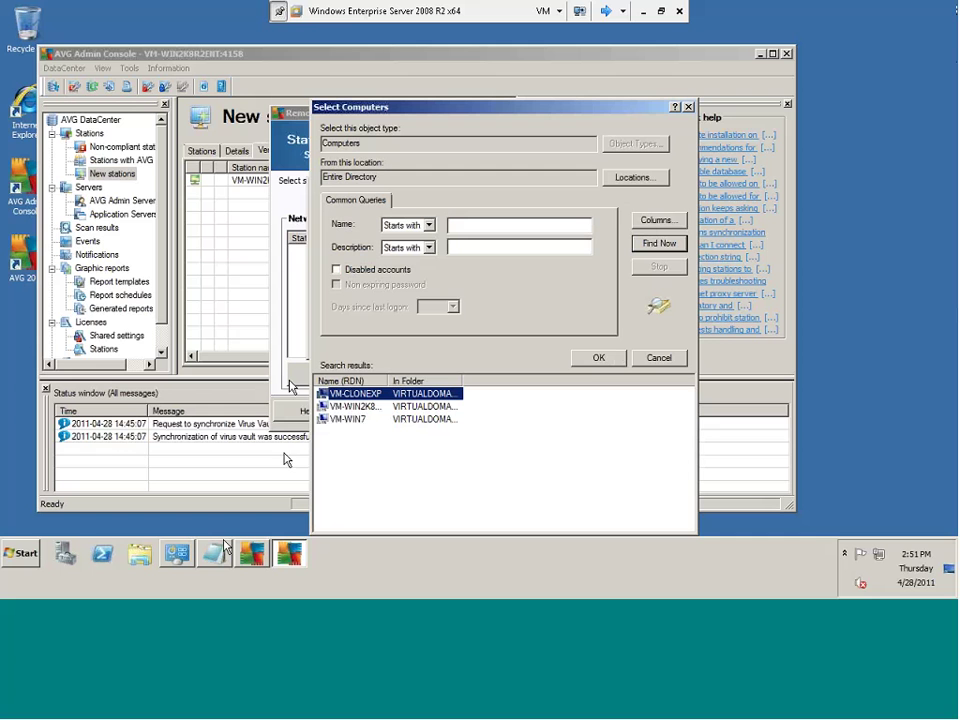
{"action": "left_click", "coordinate": [345, 420]}
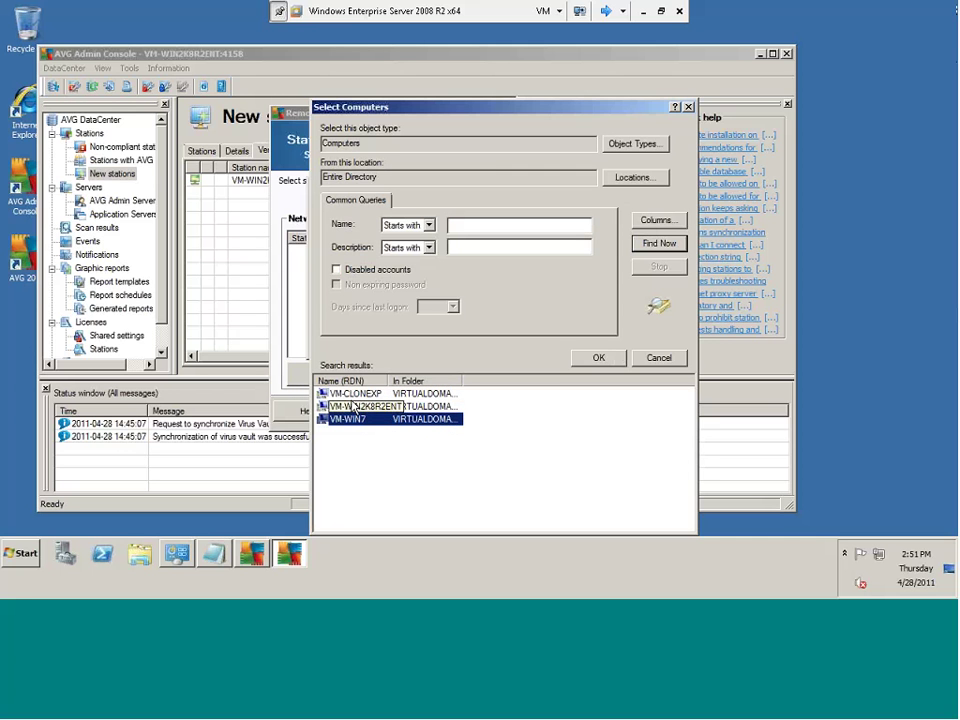
{"action": "key", "text": "Up"}
{"action": "key", "text": "Up"}
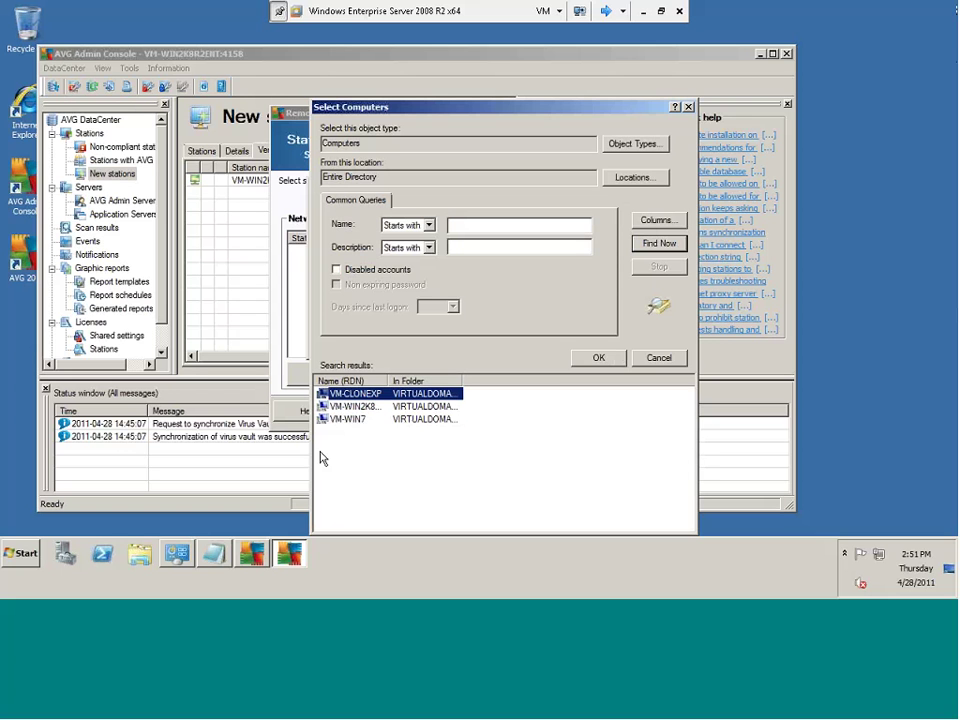
{"action": "left_click", "coordinate": [358, 420]}
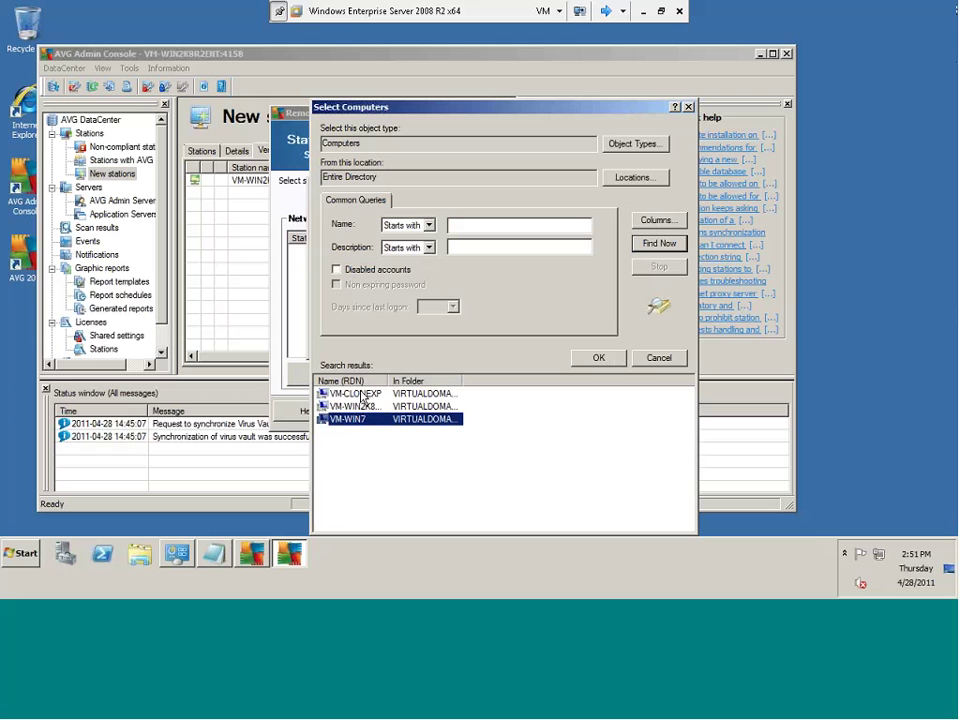
{"action": "left_click", "coordinate": [362, 397], "text": "shift"}
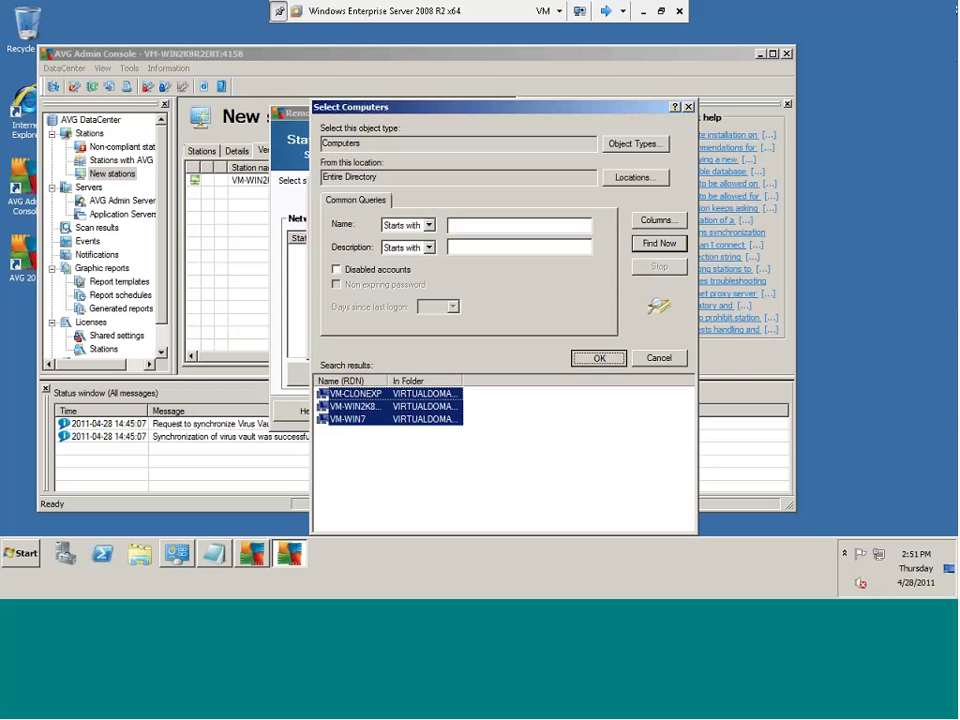
{"action": "left_click", "coordinate": [598, 357]}
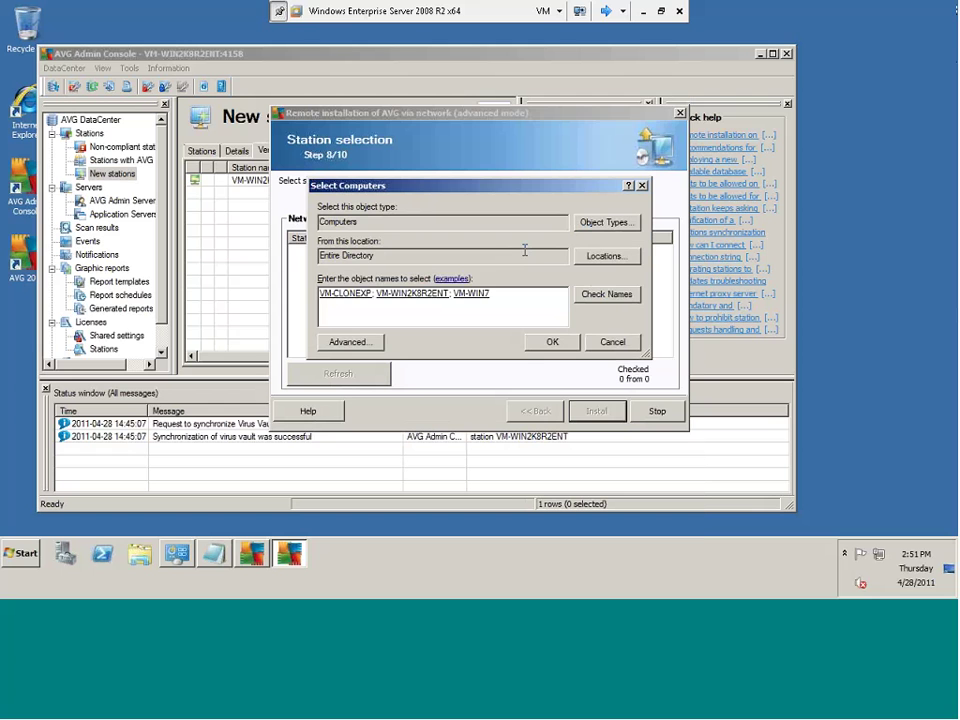
Add the three computers to the station list and install AVG on VM-WIN7
{"action": "left_click", "coordinate": [544, 344]}
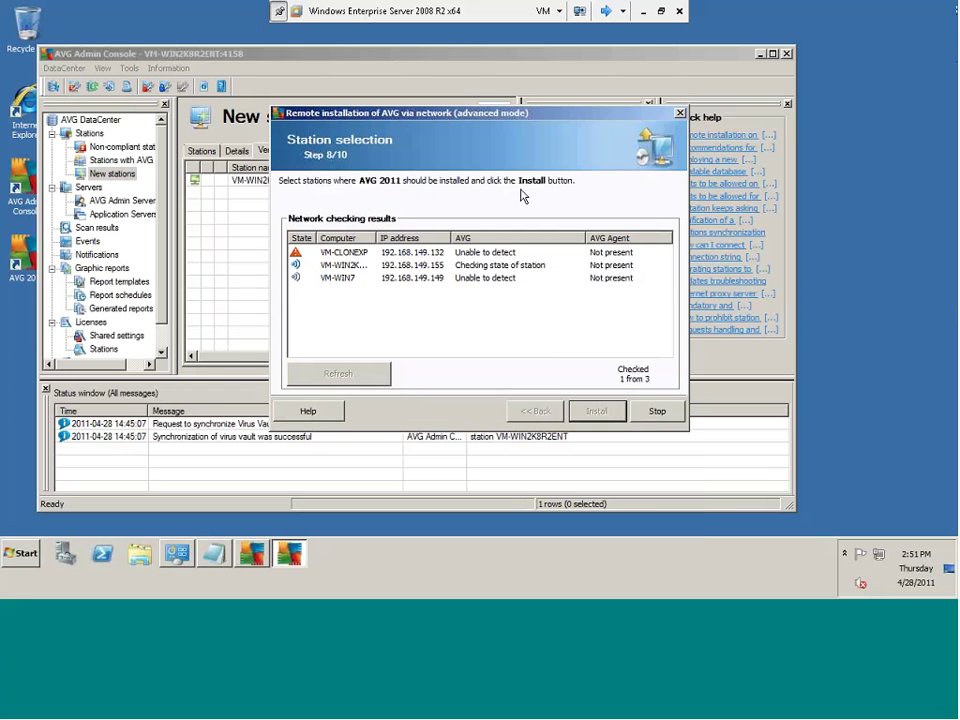
{"action": "left_click", "coordinate": [356, 252]}
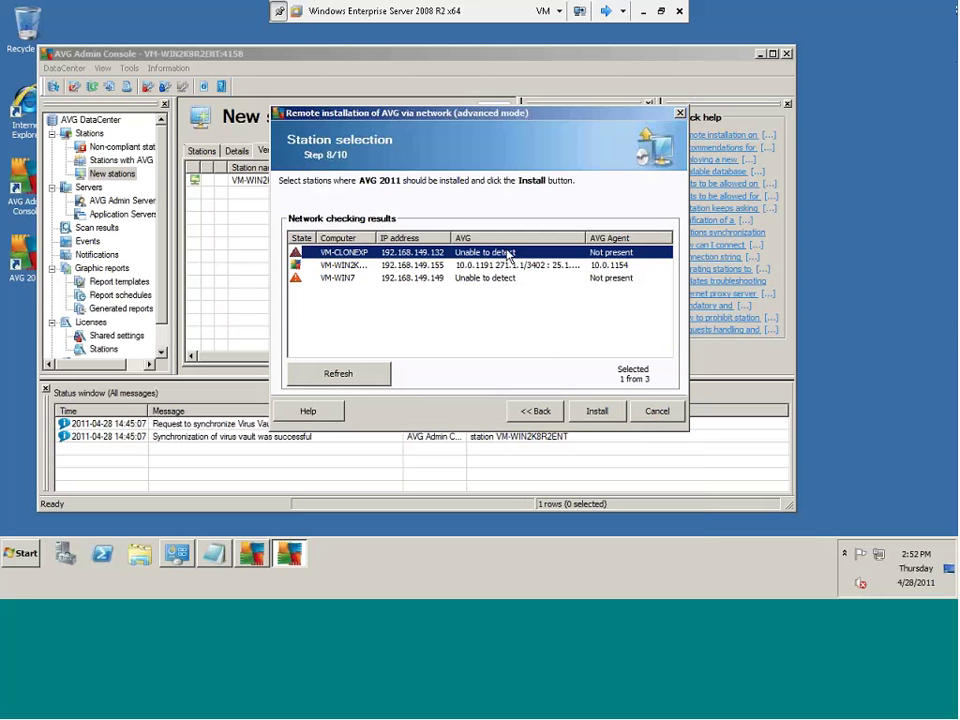
{"action": "left_click", "coordinate": [343, 278]}
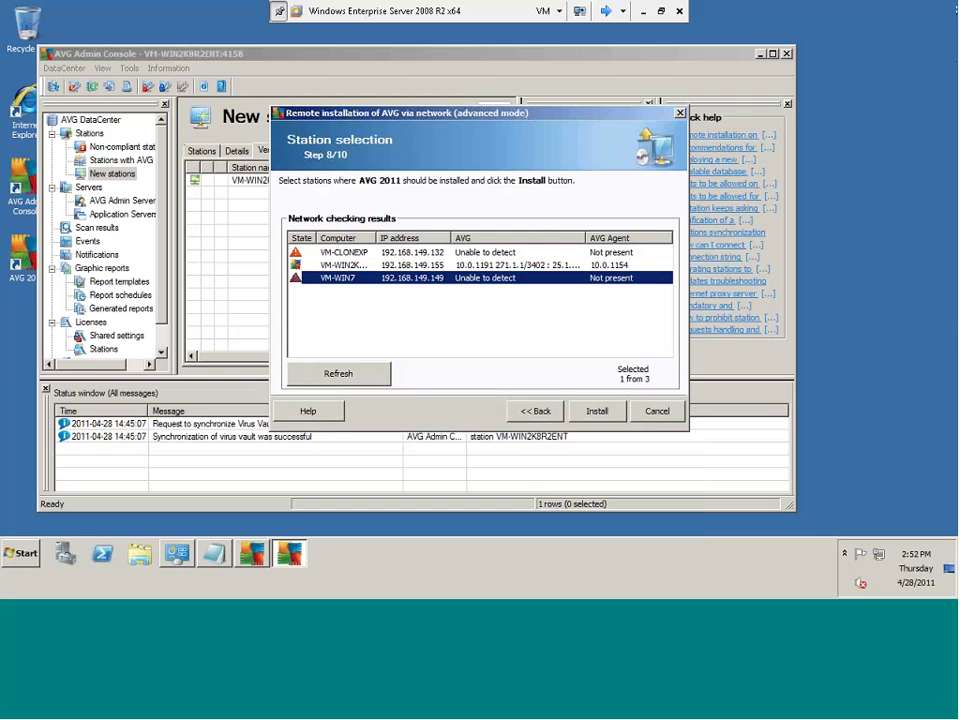
{"action": "left_click", "coordinate": [572, 414]}
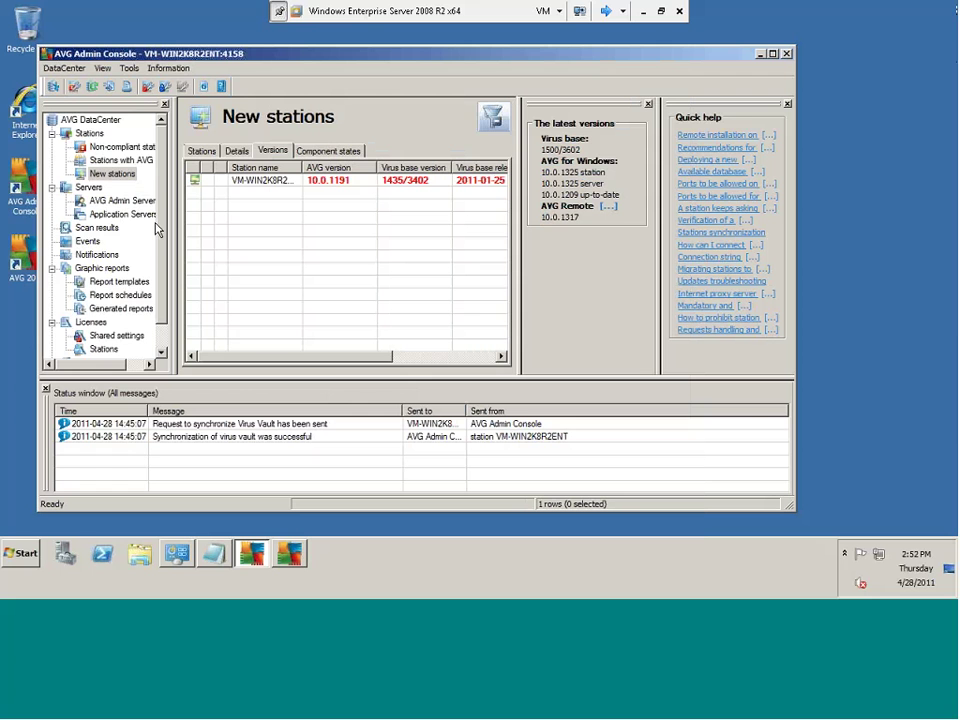
Refresh the component states of the single station under New stations
{"action": "scroll", "coordinate": [154, 249], "scroll_direction": "down", "scroll_amount": 1}
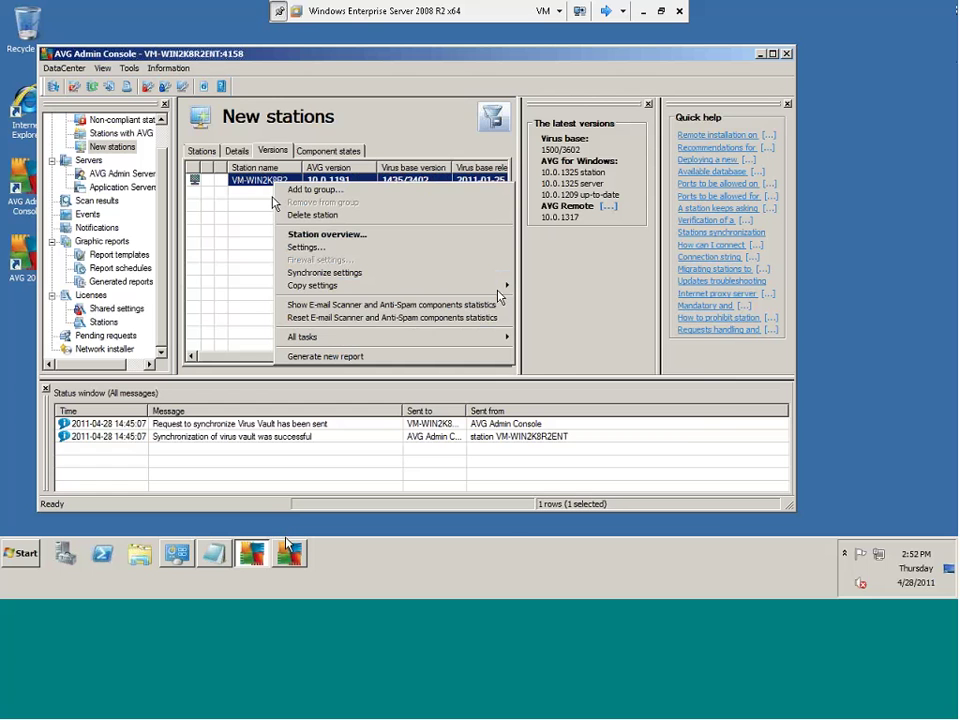
{"action": "mouse_move", "coordinate": [482, 339]}
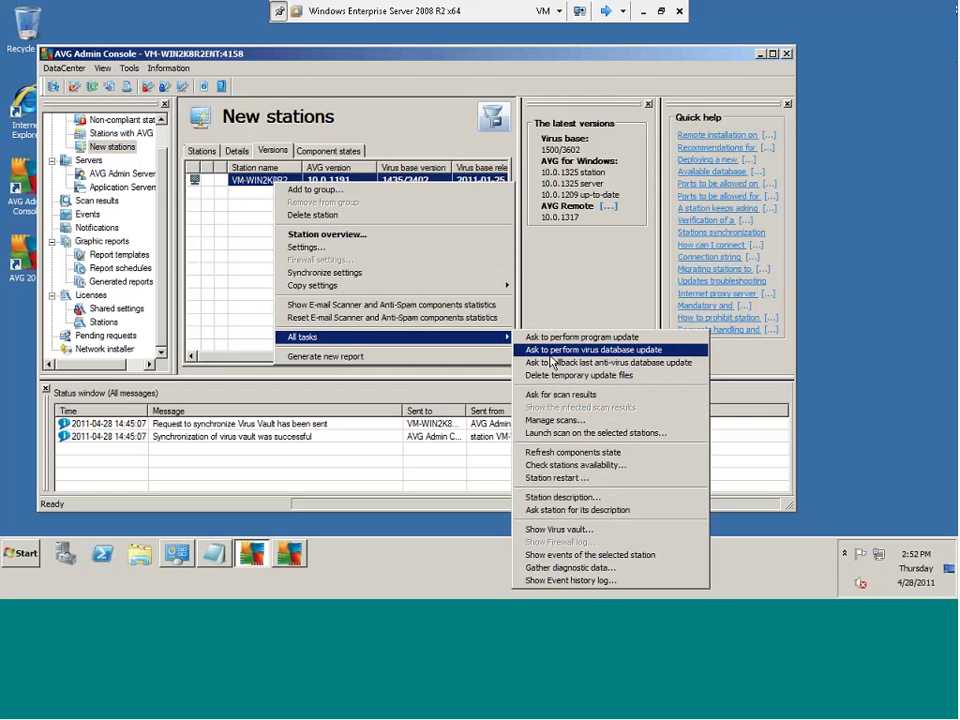
{"action": "left_click", "coordinate": [556, 452]}
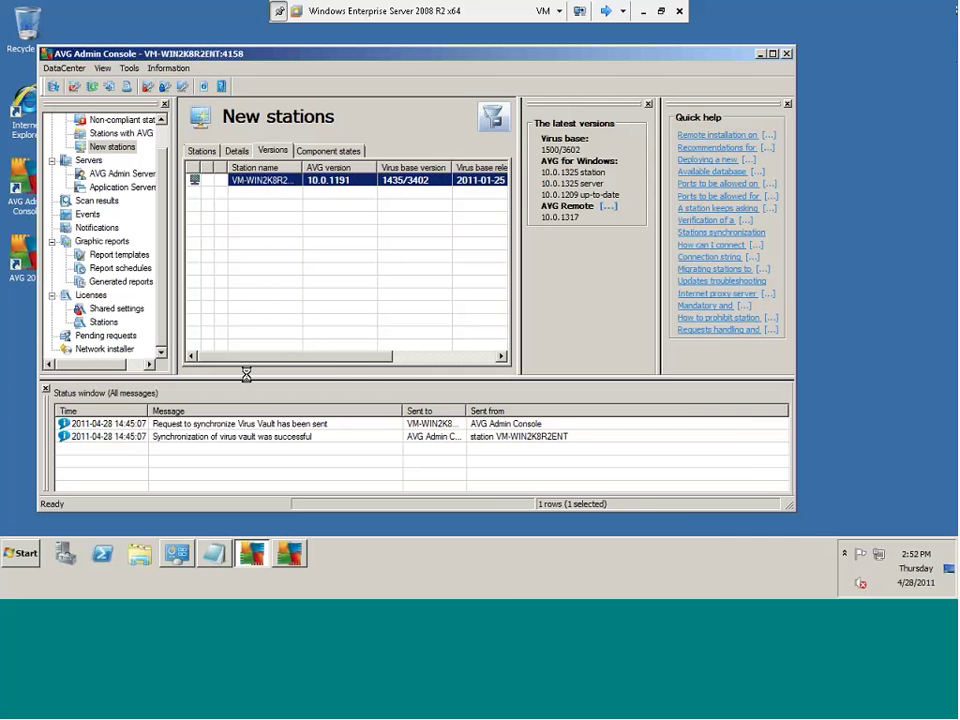